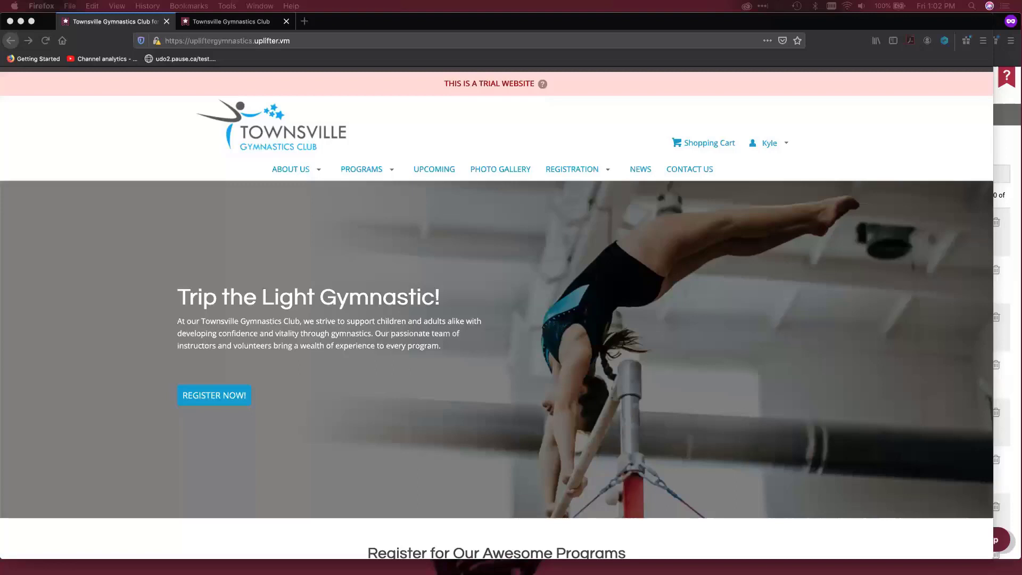
# - Switch to the site's admin window and examine the existing policies, including whom each applies to and when it is presented
pyautogui.click(82, 136)
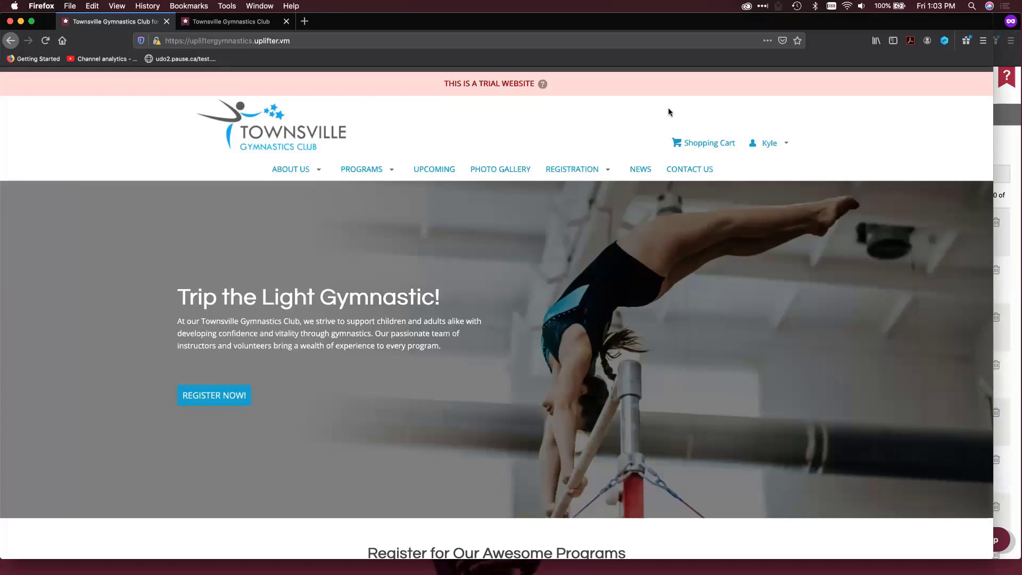
pyautogui.click(1000, 148)
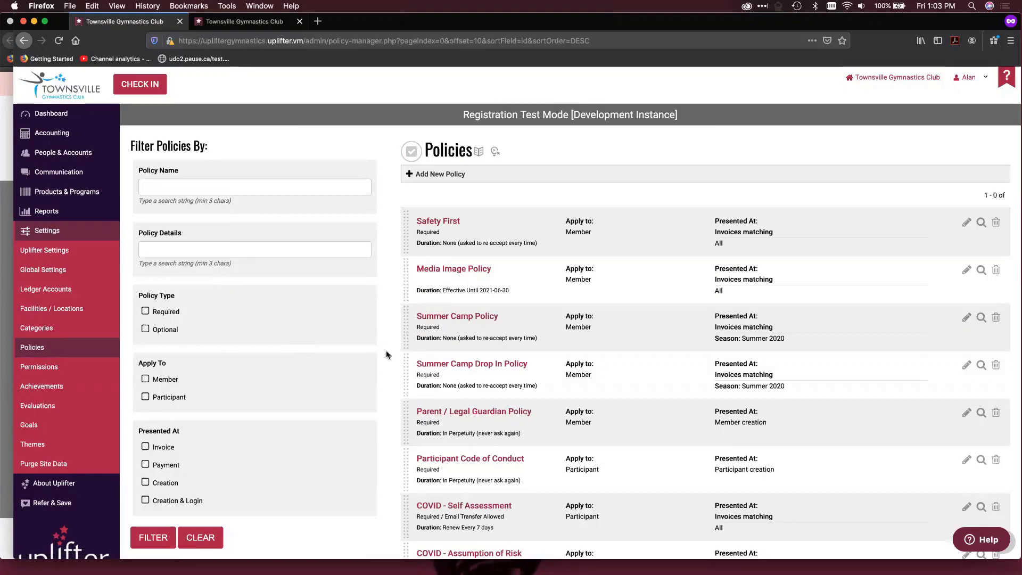
pyautogui.scroll(-2, 386, 352)
pyautogui.scroll(2, 387, 352)
pyautogui.scroll(-10, 387, 354)
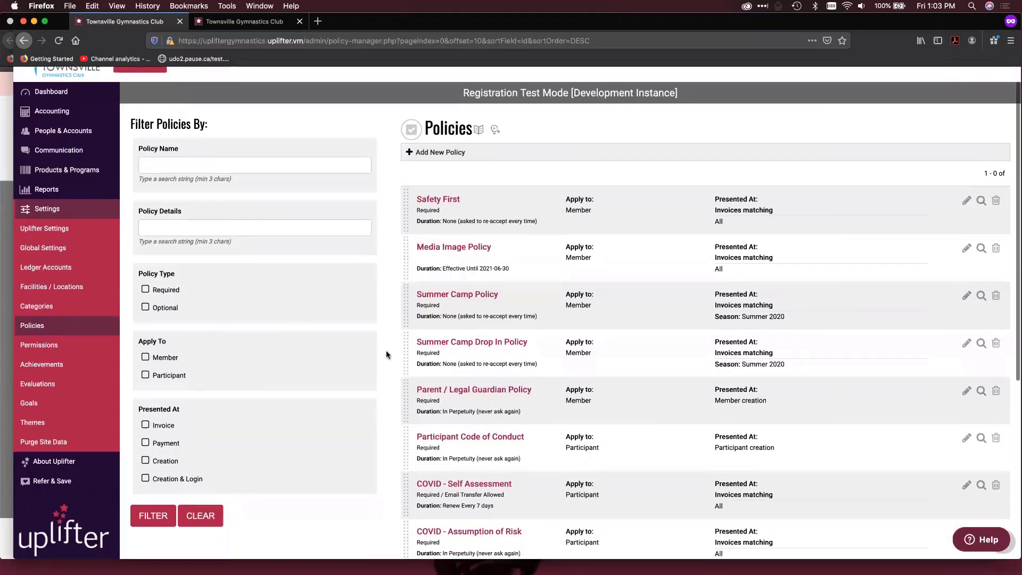
pyautogui.scroll(2, 386, 355)
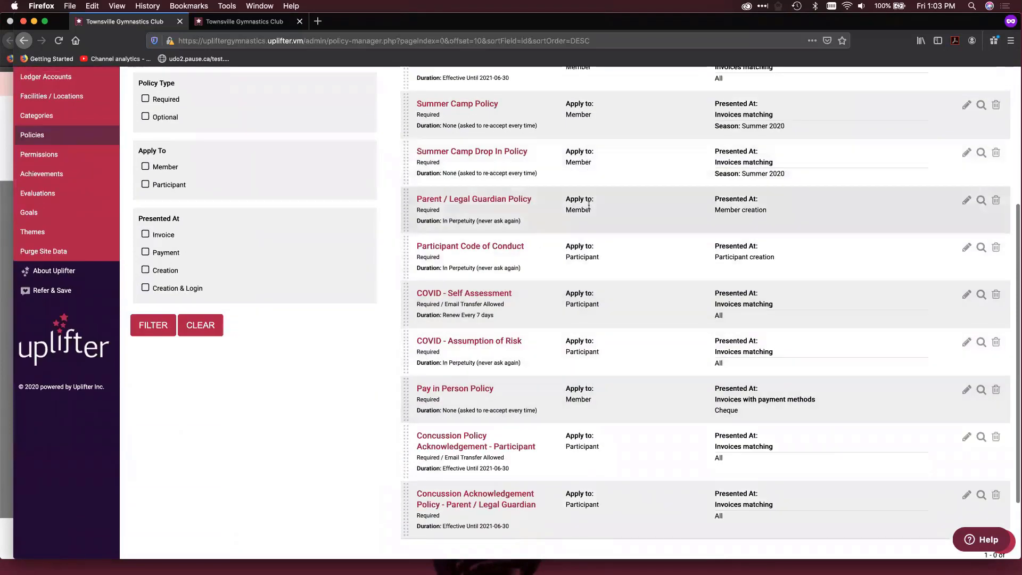
pyautogui.scroll(1, 418, 220)
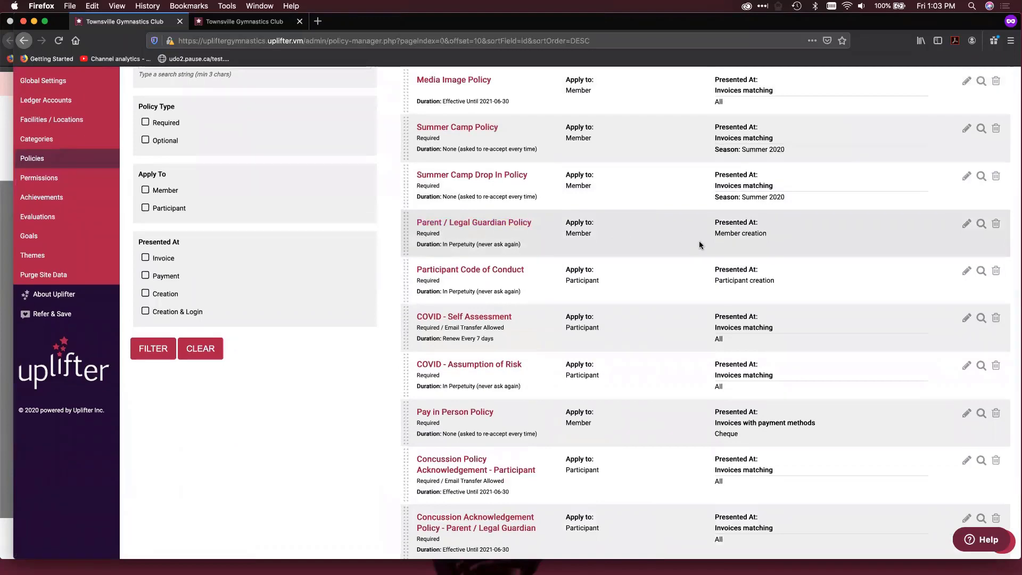
pyautogui.scroll(2, 699, 243)
pyautogui.scroll(5, 699, 245)
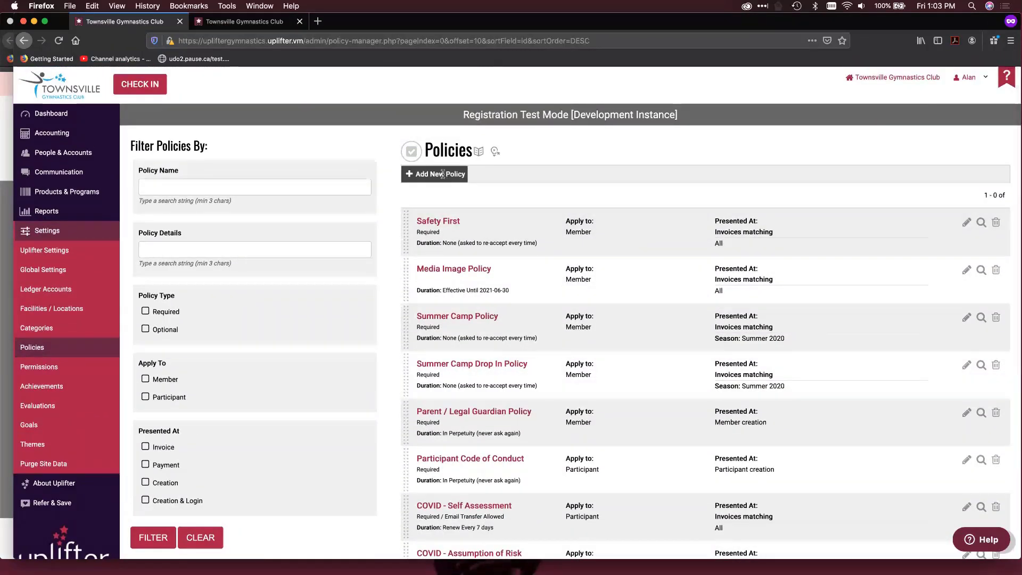
# - Start a new policy and check the Apply To choices, keeping Member
pyautogui.click(444, 175)
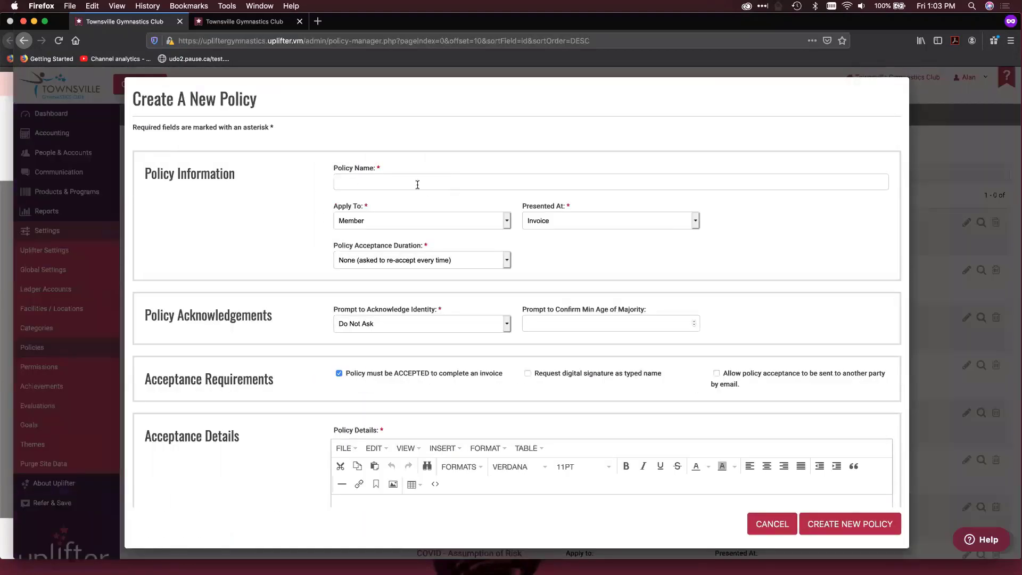
pyautogui.click(361, 222)
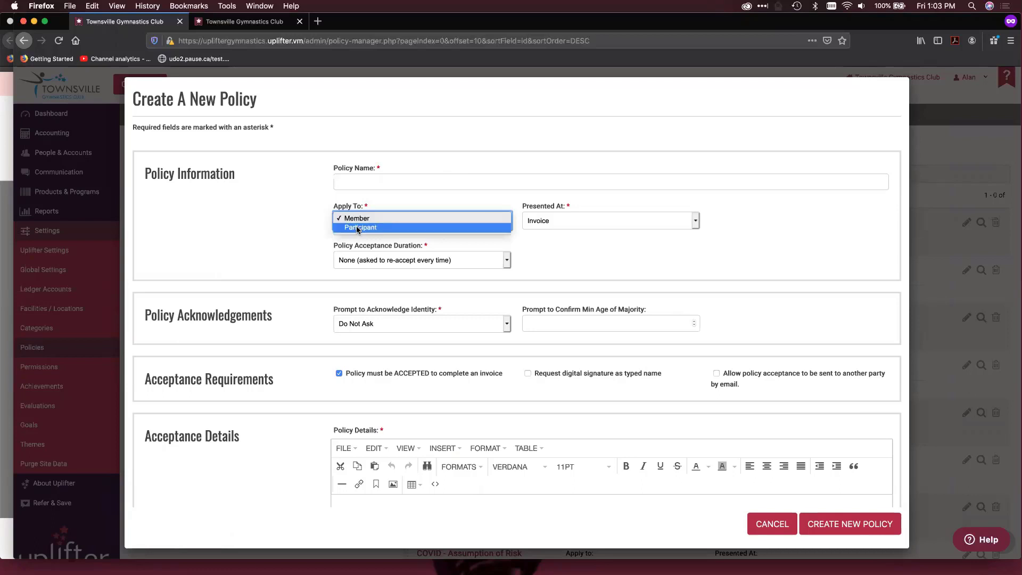
pyautogui.click(267, 203)
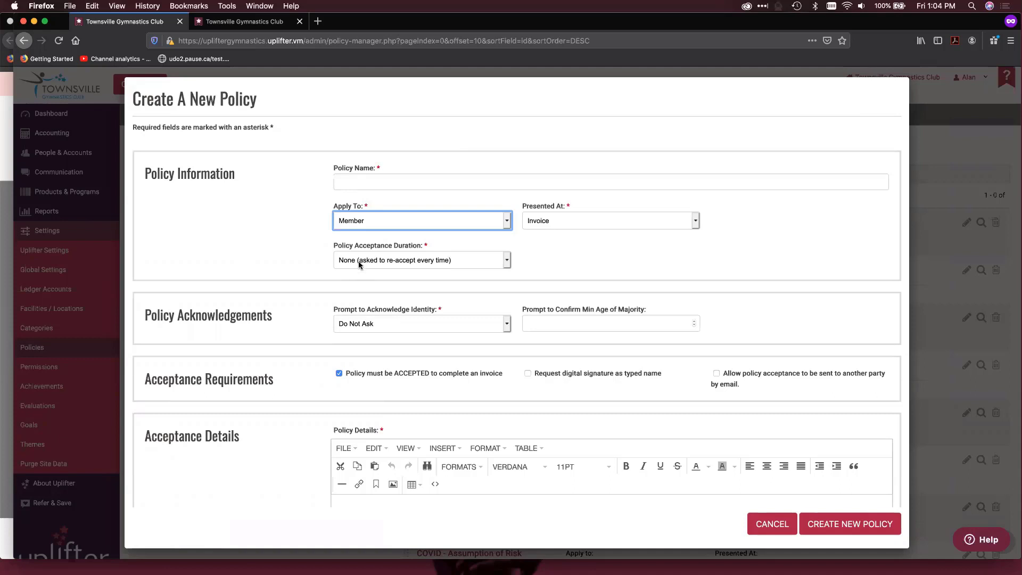
# - Set the new policy to be presented at Payment with Credit Card as the payment method
pyautogui.click(572, 224)
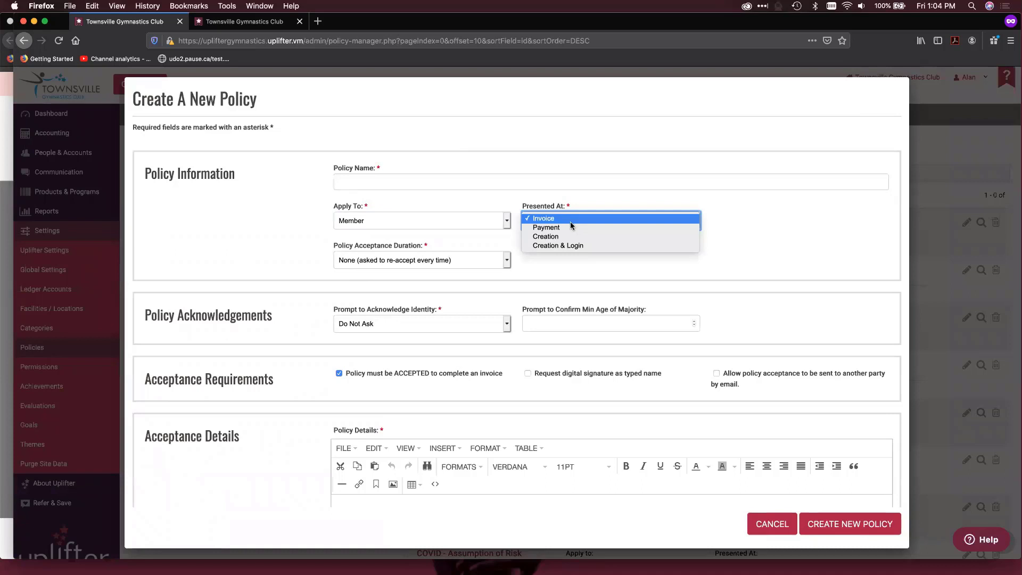
pyautogui.click(570, 226)
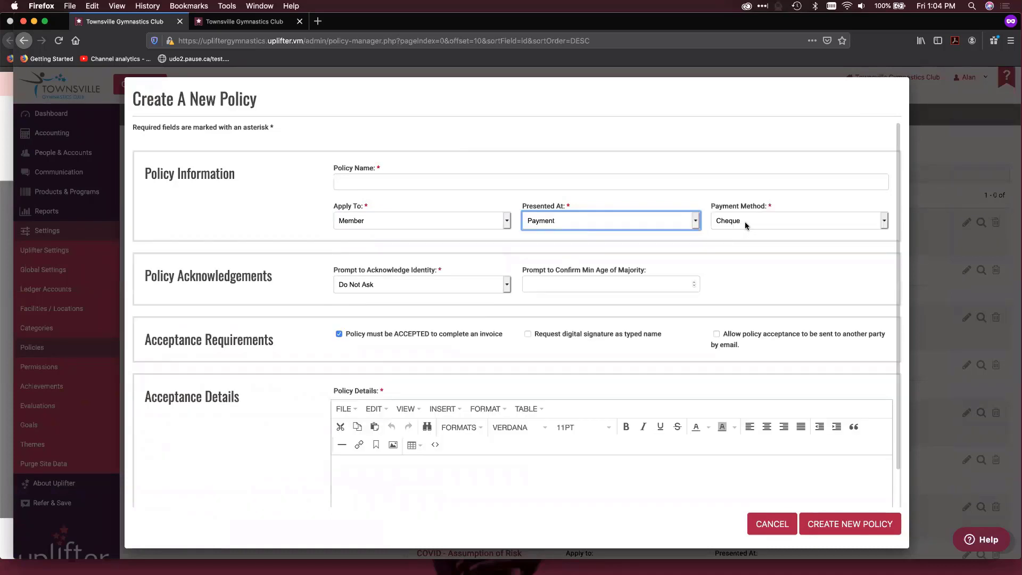
pyautogui.click(745, 221)
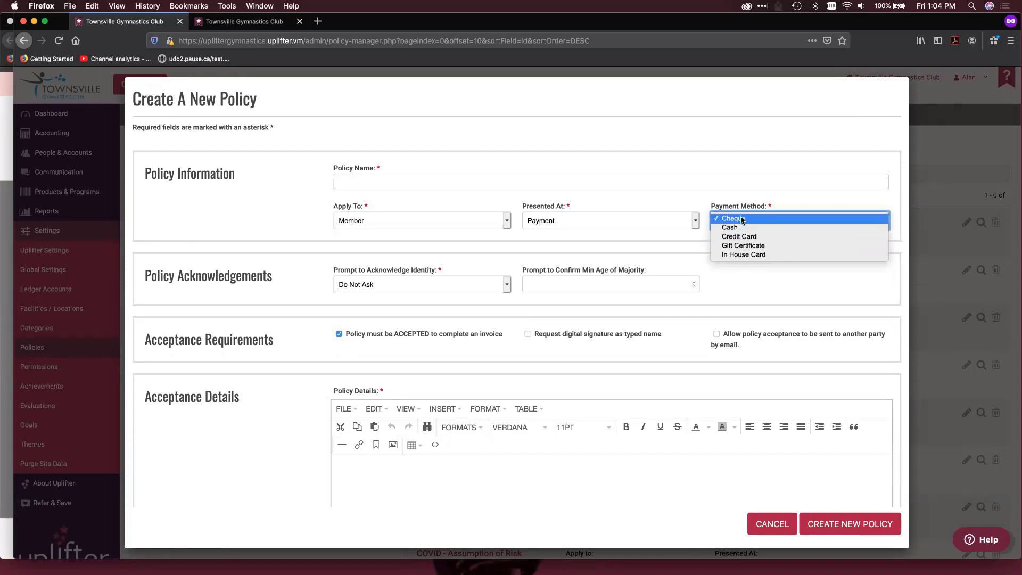
pyautogui.click(741, 220)
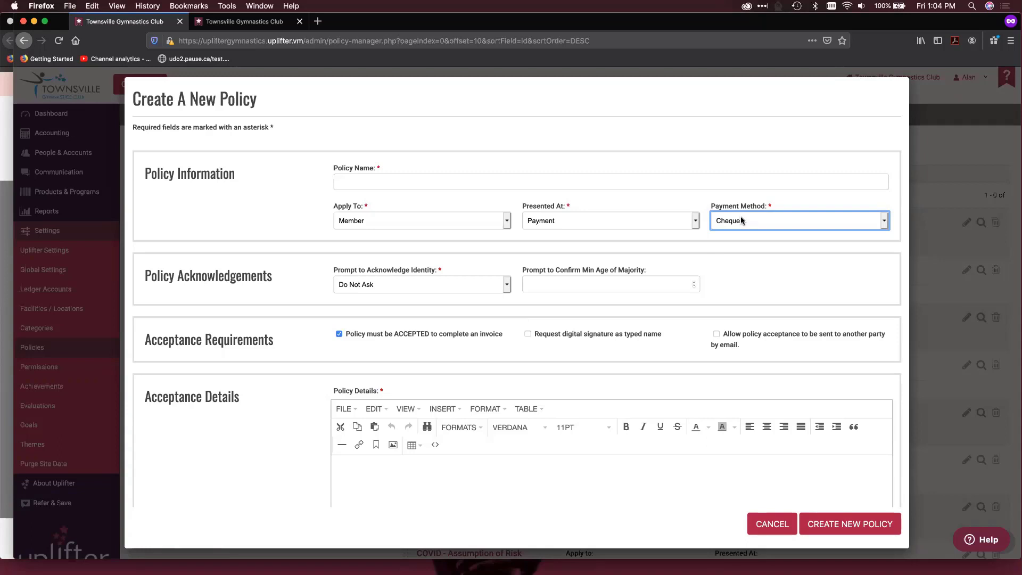
pyautogui.click(741, 220)
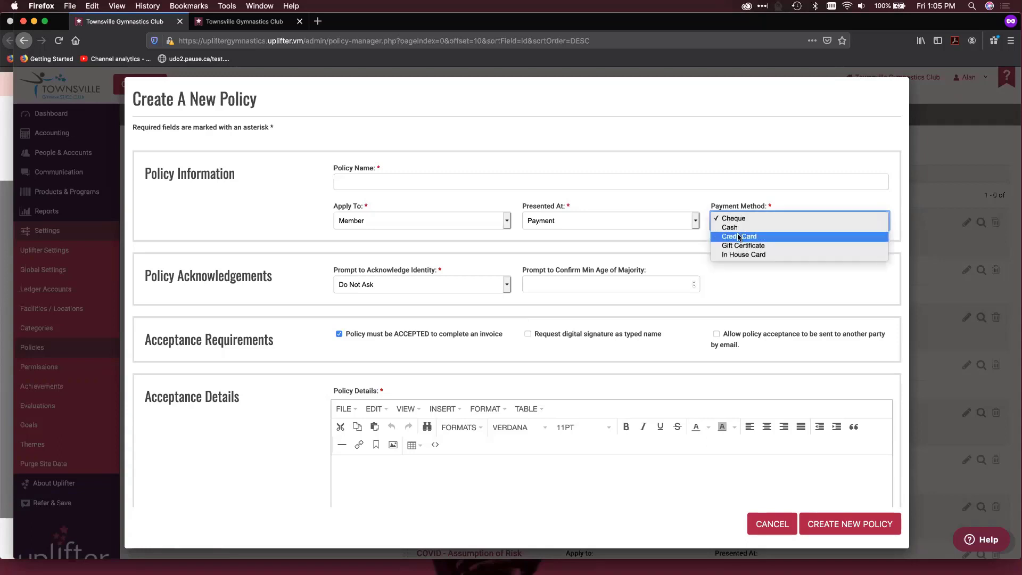
pyautogui.press('Escape')
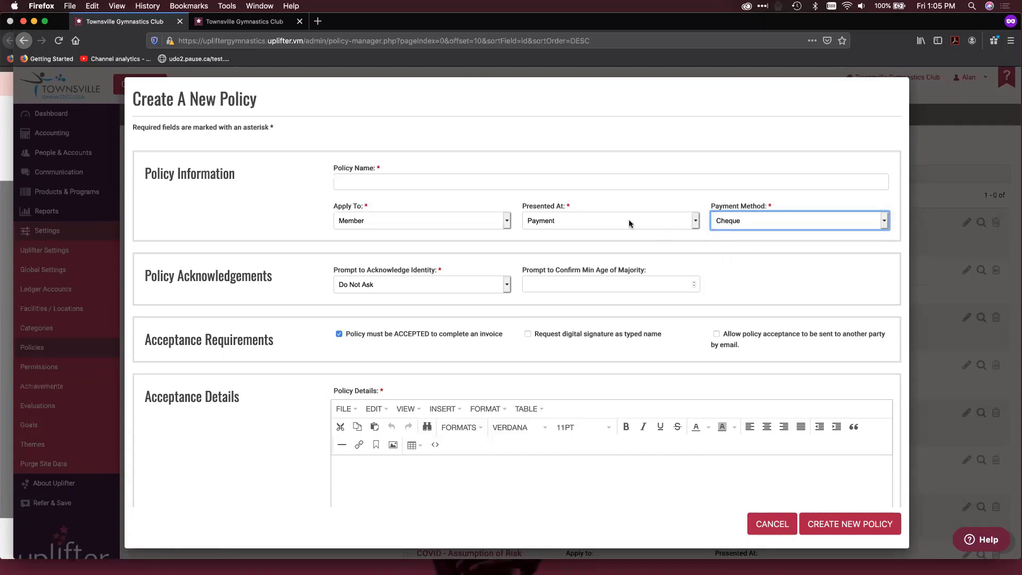
pyautogui.click(744, 221)
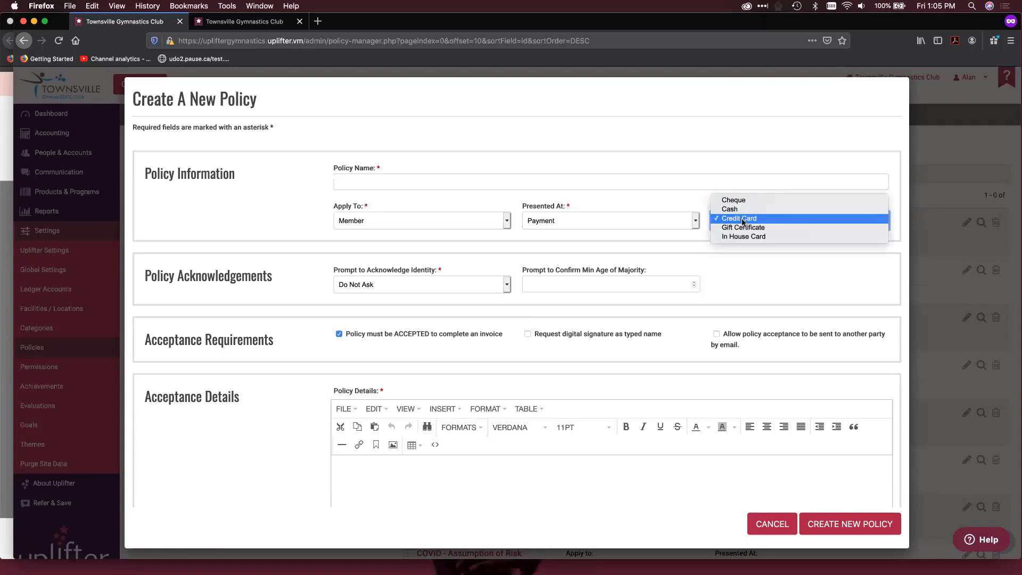
pyautogui.click(742, 221)
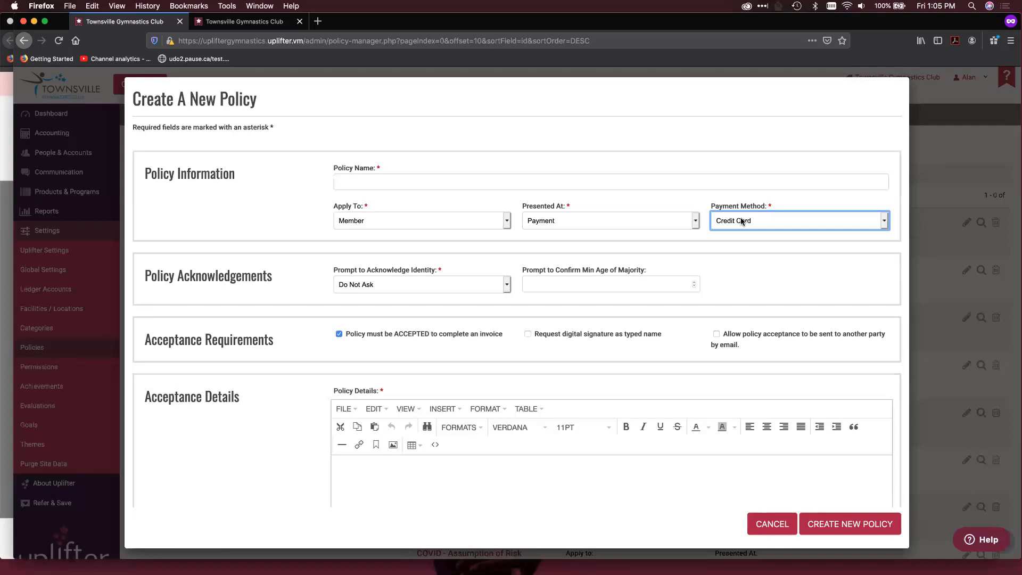
# - Set the member policy to be presented at Creation, and extend that to Creation & Login
pyautogui.click(553, 221)
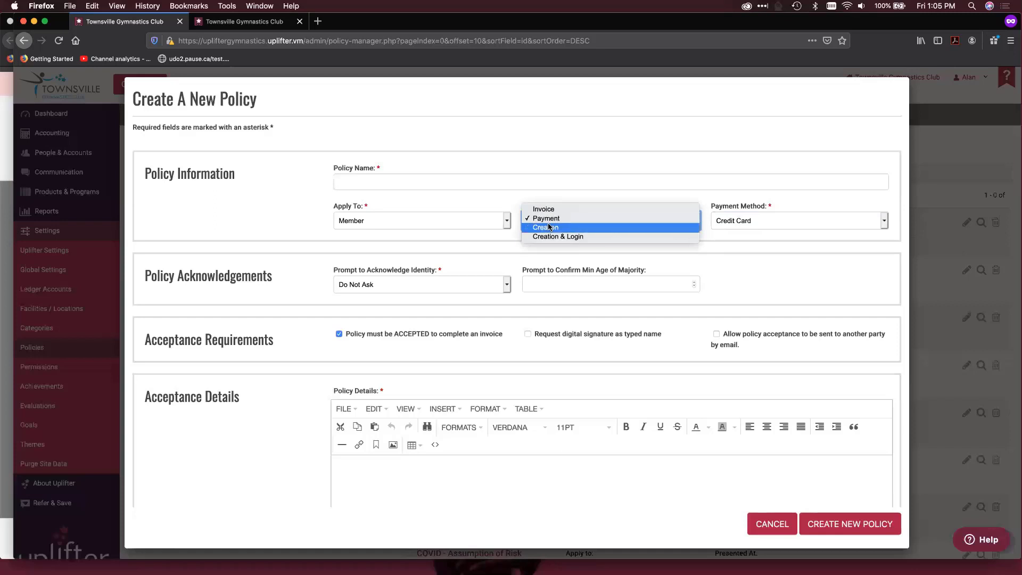
pyautogui.click(548, 227)
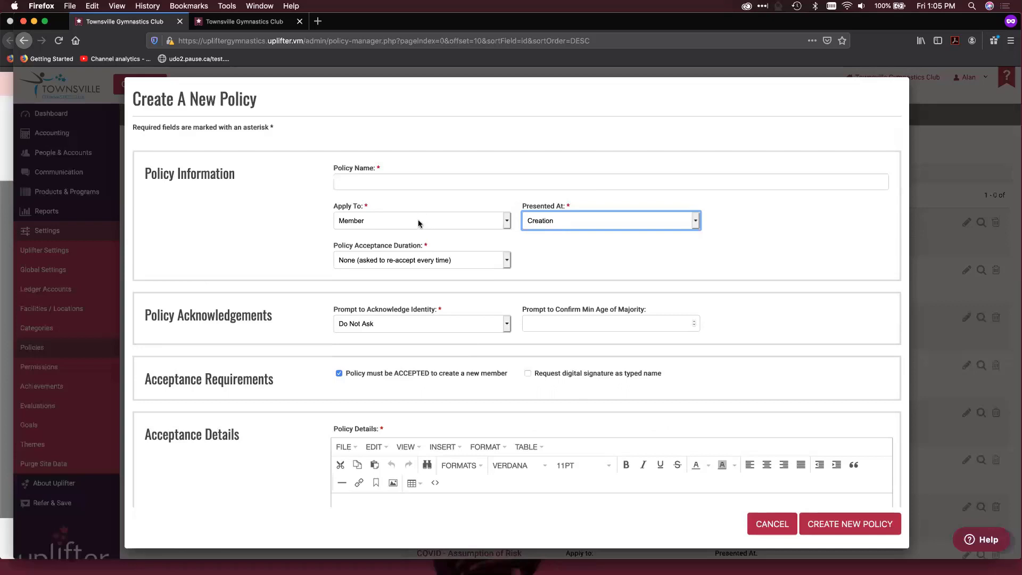
pyautogui.click(612, 226)
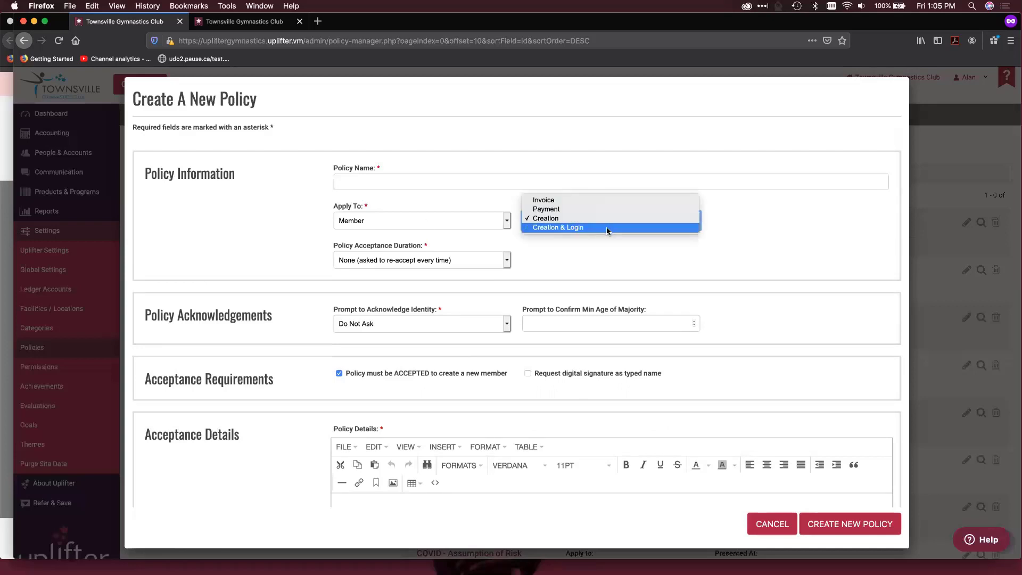
pyautogui.click(606, 219)
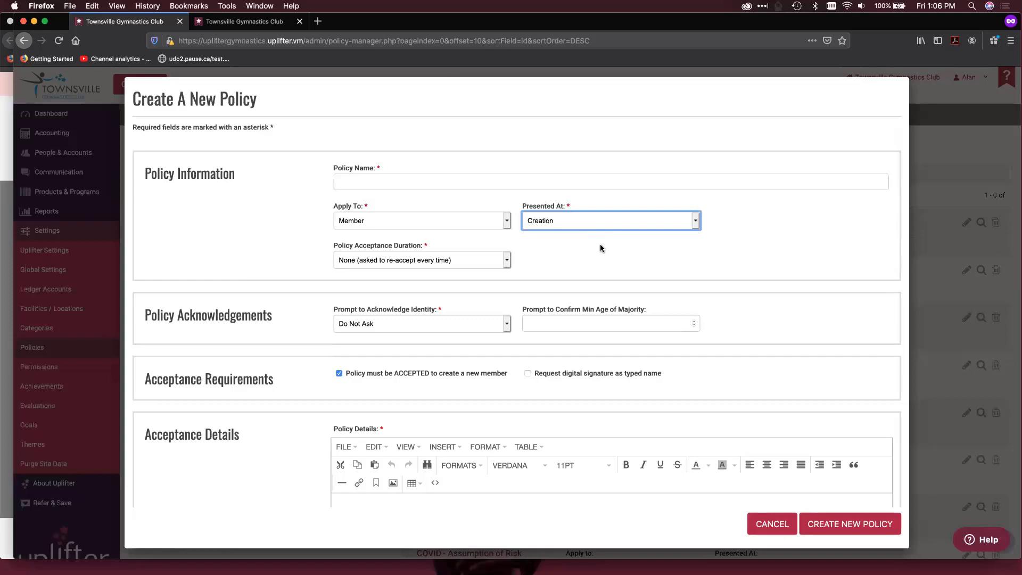
pyautogui.click(633, 221)
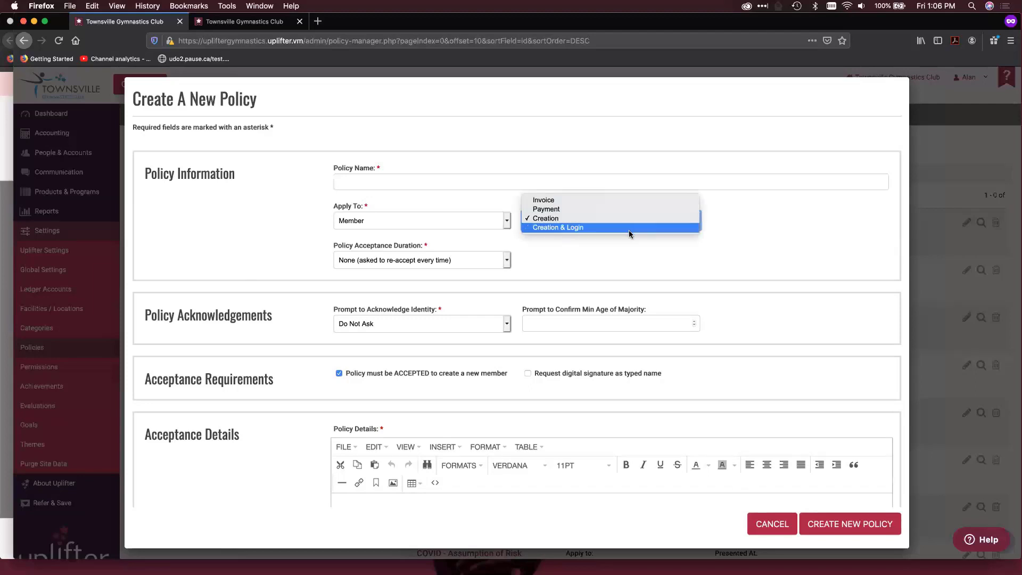
pyautogui.click(628, 228)
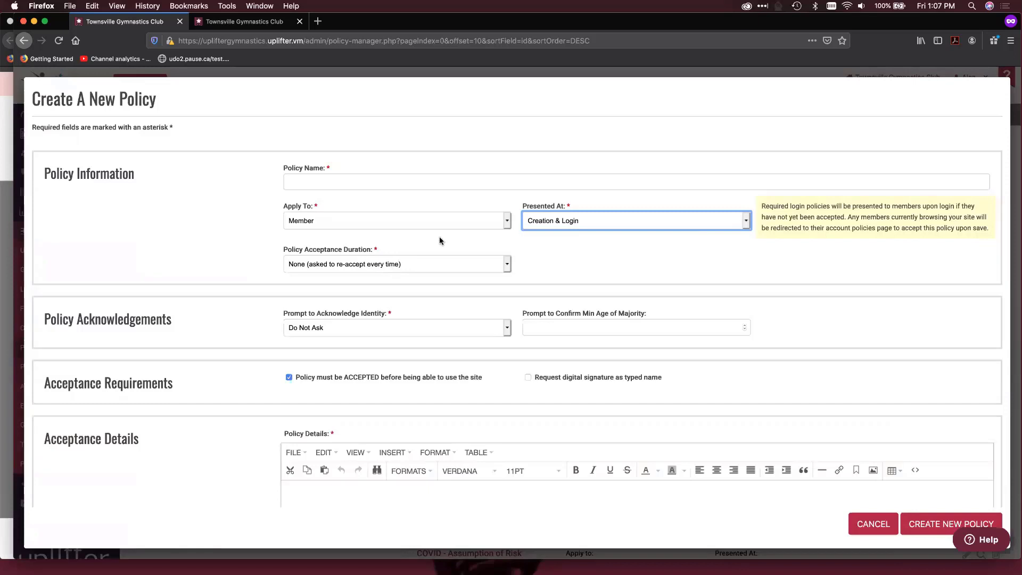
# - Apply the policy to Participant and have it presented at Creation
pyautogui.click(386, 217)
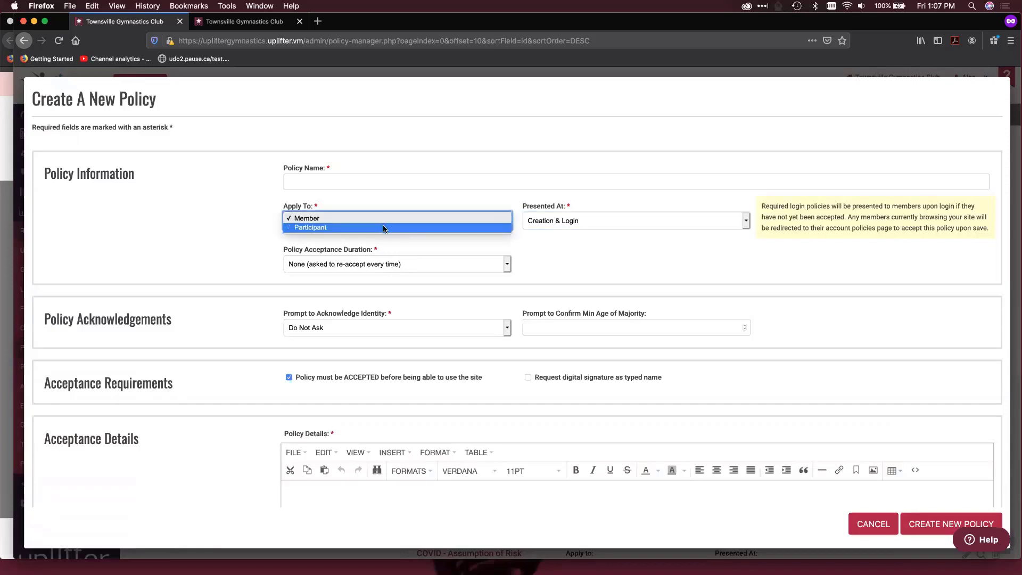
pyautogui.click(384, 228)
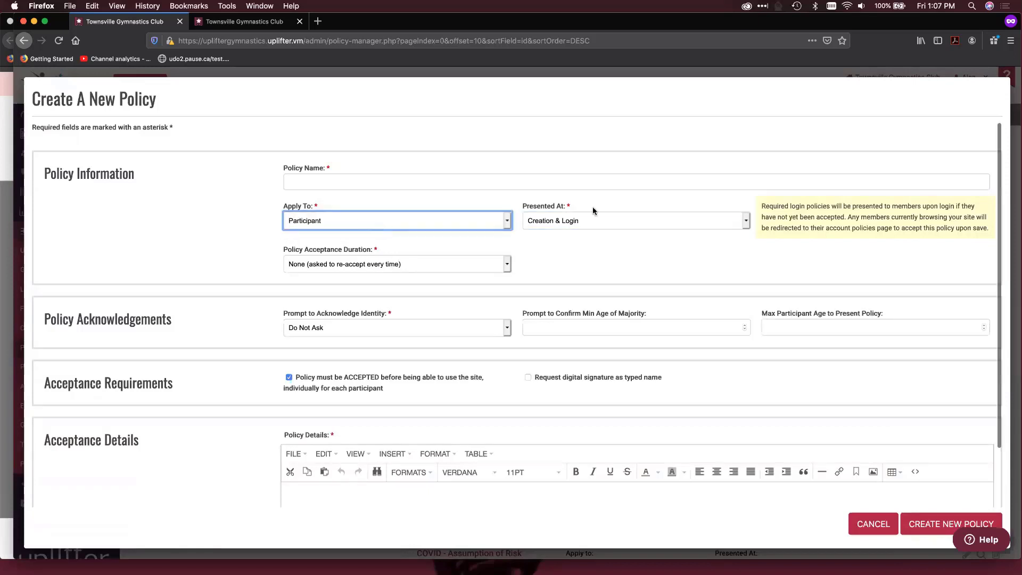
pyautogui.click(621, 221)
pyautogui.click(618, 209)
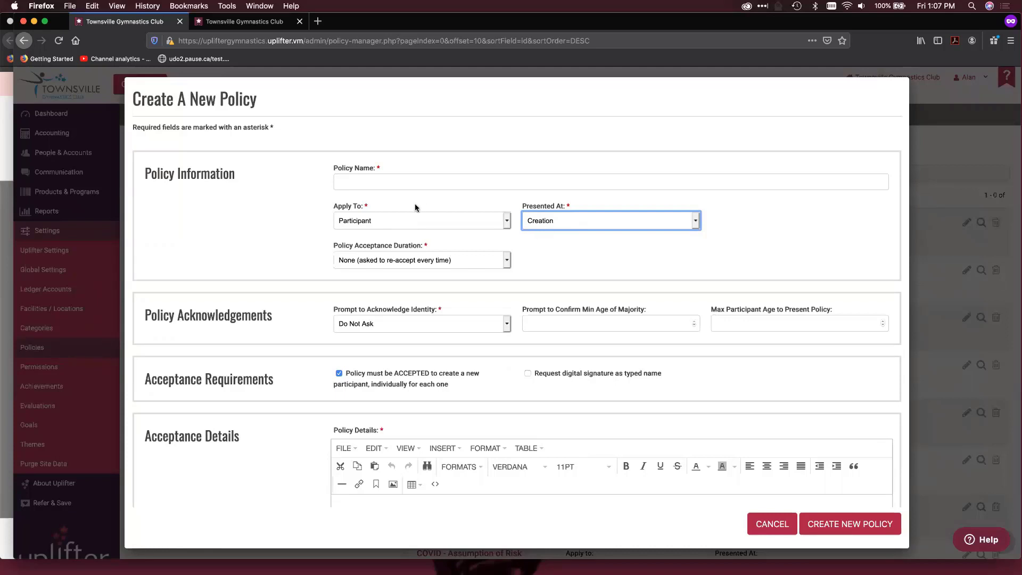
pyautogui.click(564, 216)
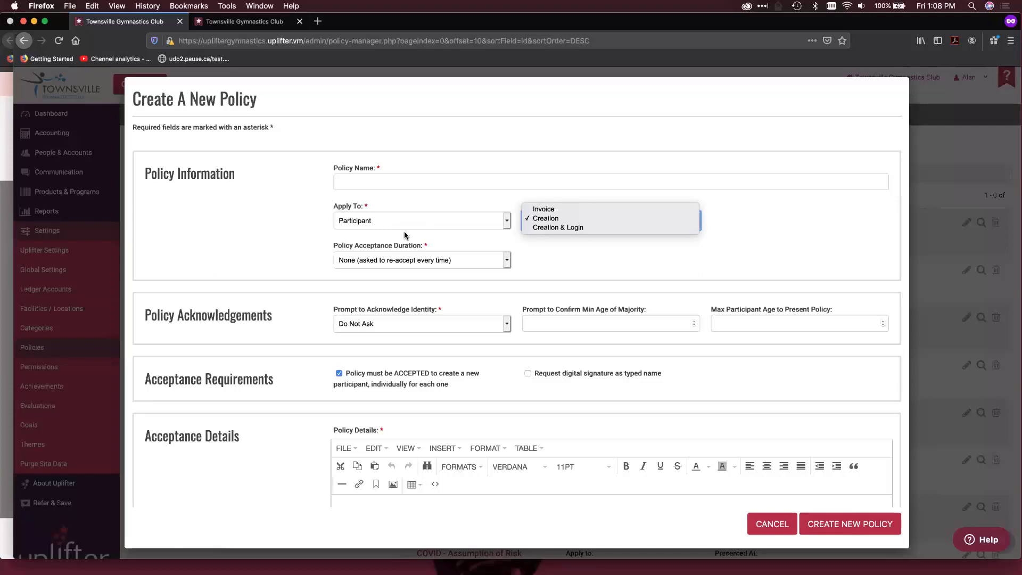
pyautogui.press('Escape')
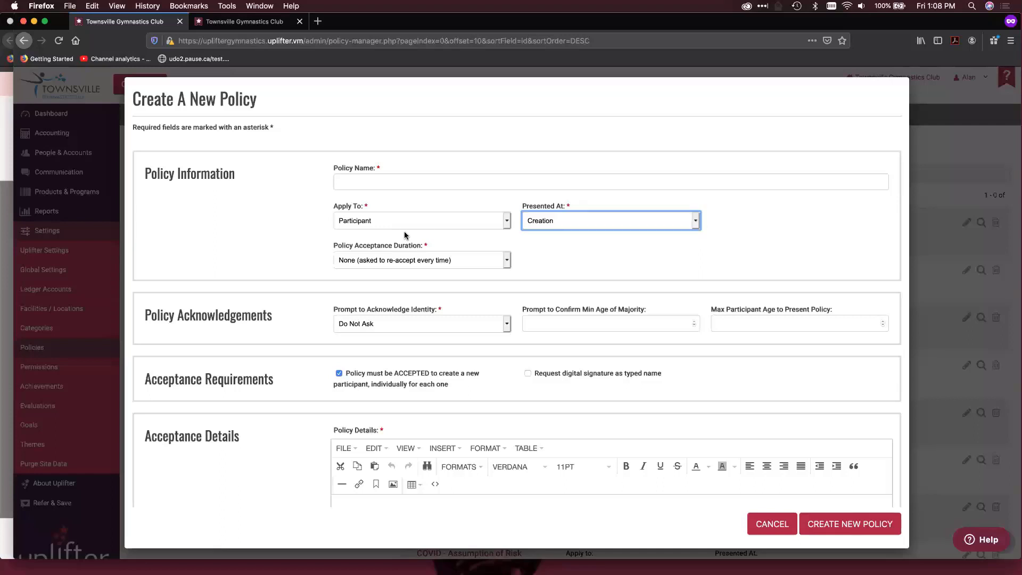
# - Set the policy acceptance duration to Effective Until and open the calendar for its end date
pyautogui.click(386, 258)
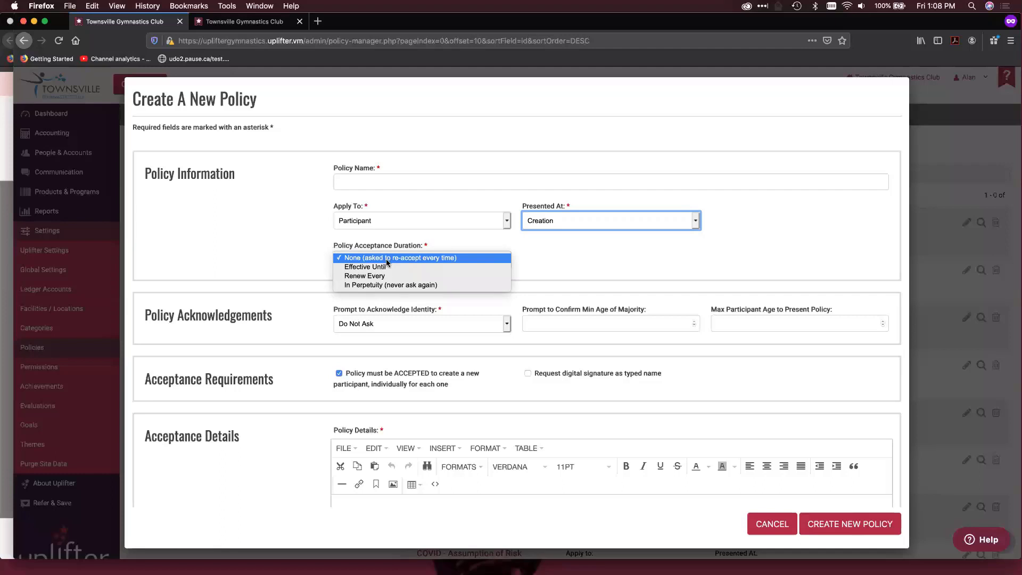
pyautogui.click(387, 267)
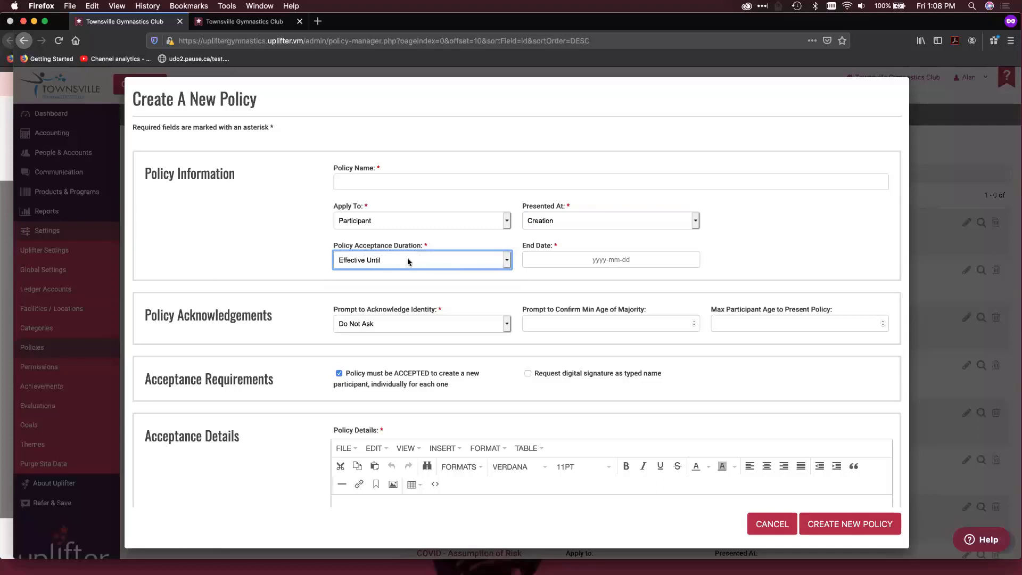
pyautogui.click(628, 258)
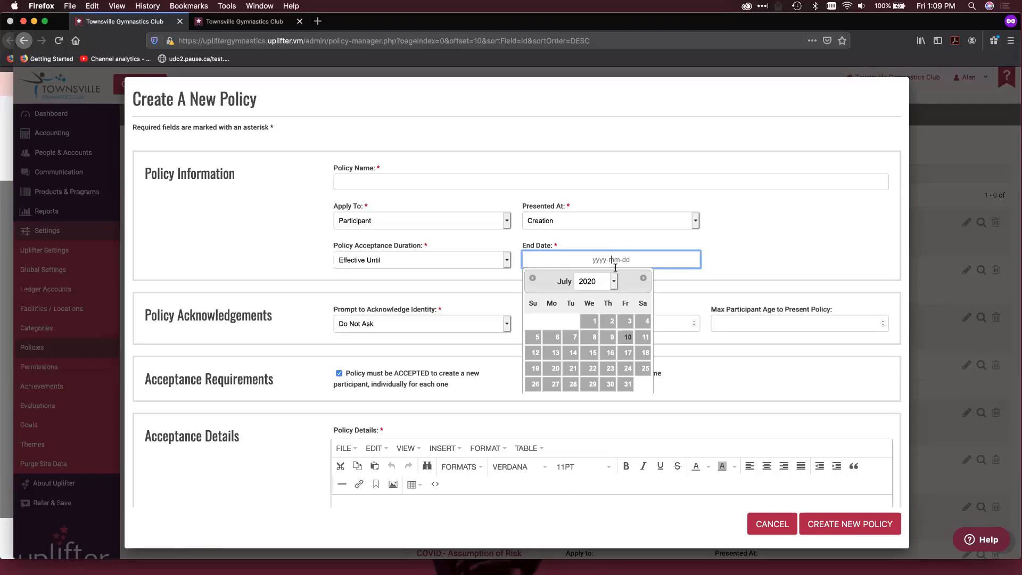
# - Set the policy acceptance duration to Renew Every with a duration of 7 days
pyautogui.click(458, 261)
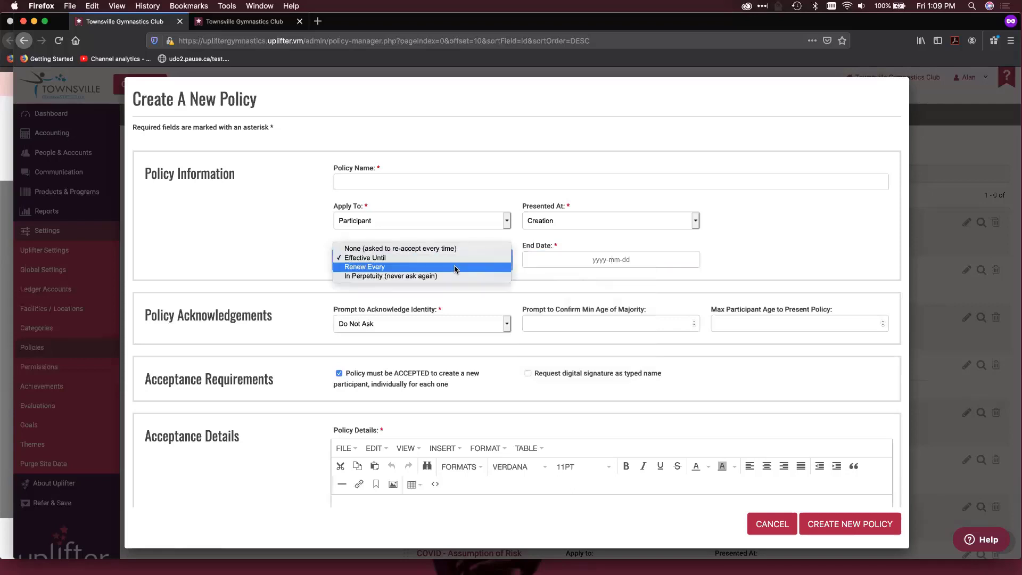
pyautogui.click(456, 267)
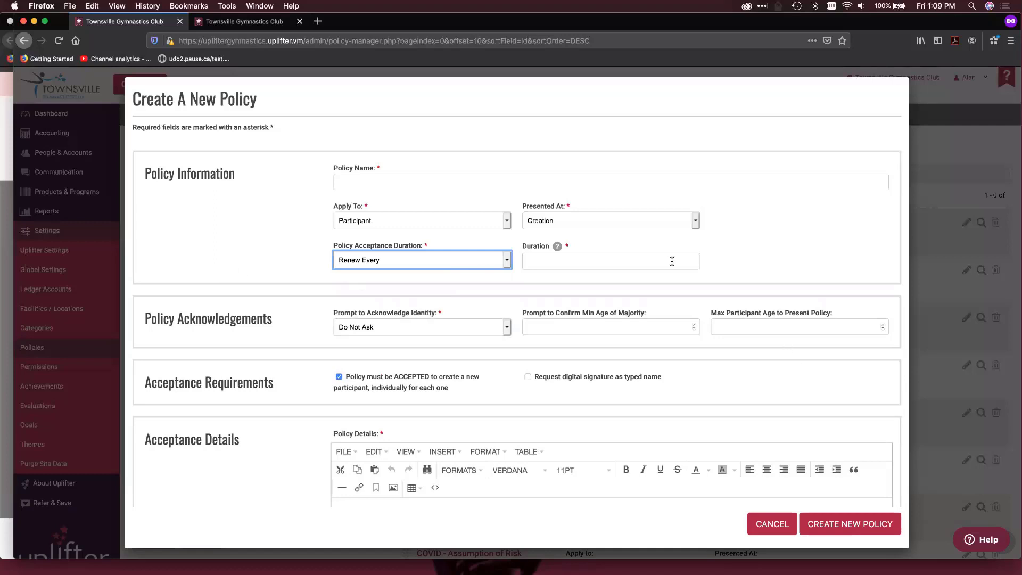
pyautogui.click(636, 263)
pyautogui.write('7 days')
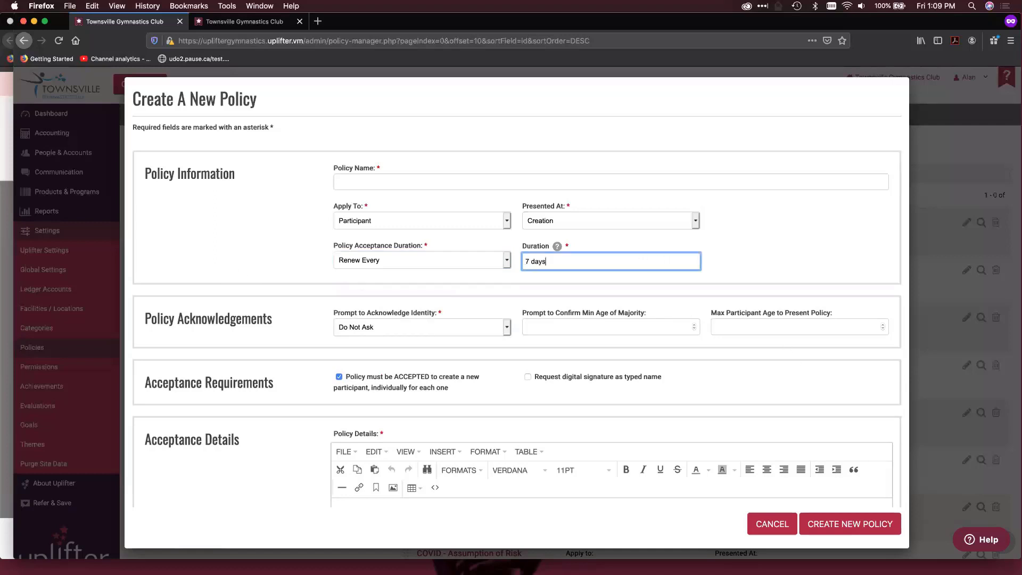
pyautogui.press('Tab')
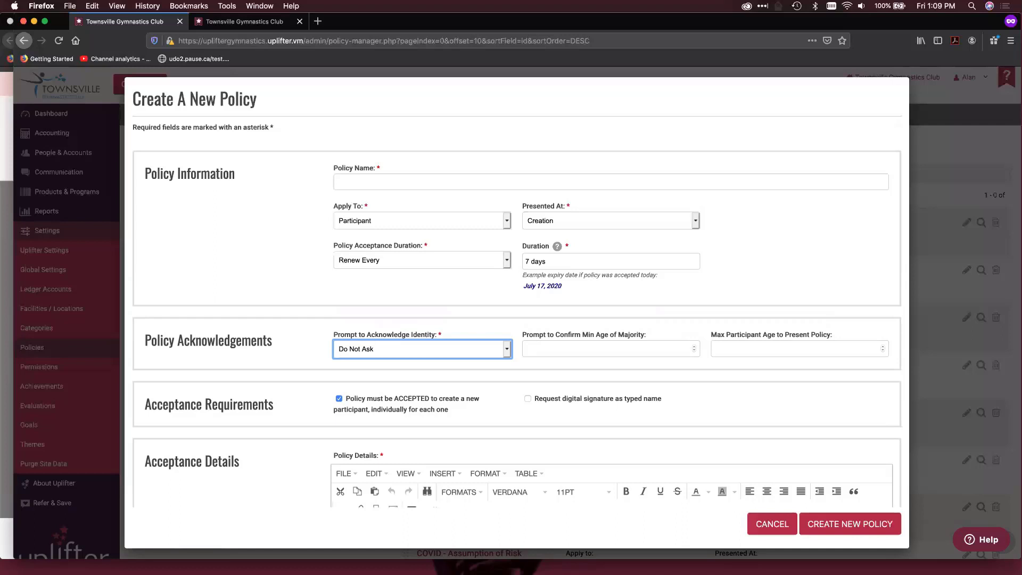
# - Have the participant policy presented at Creation & Login and open the choices for the identity acknowledgement prompt
pyautogui.click(531, 223)
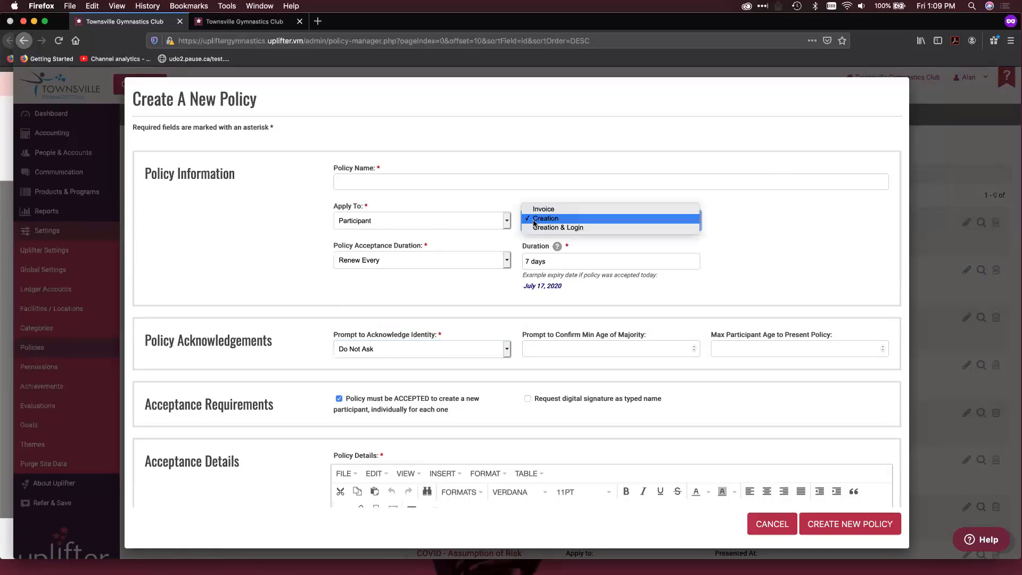
pyautogui.click(534, 227)
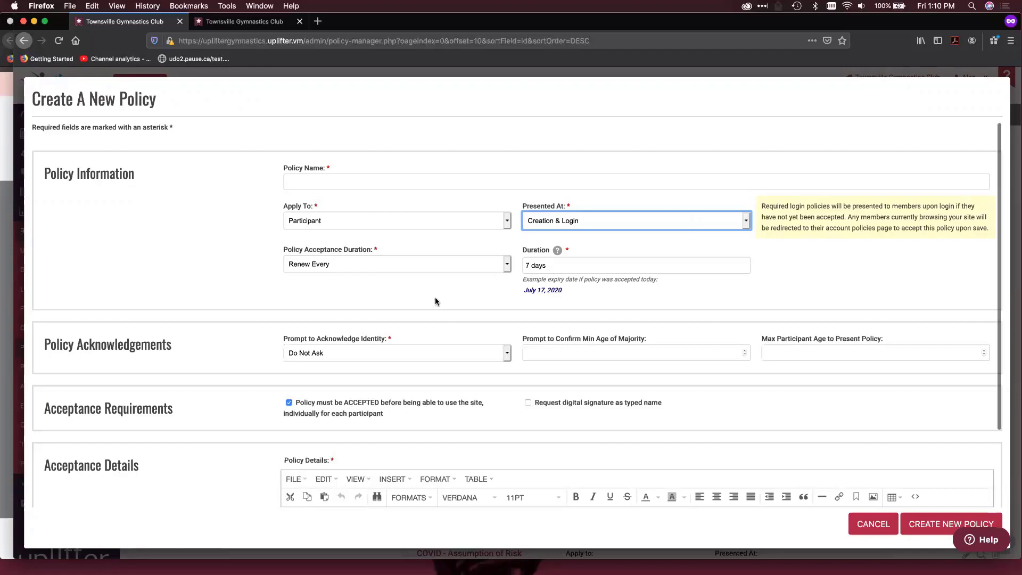
pyautogui.scroll(-3, 435, 301)
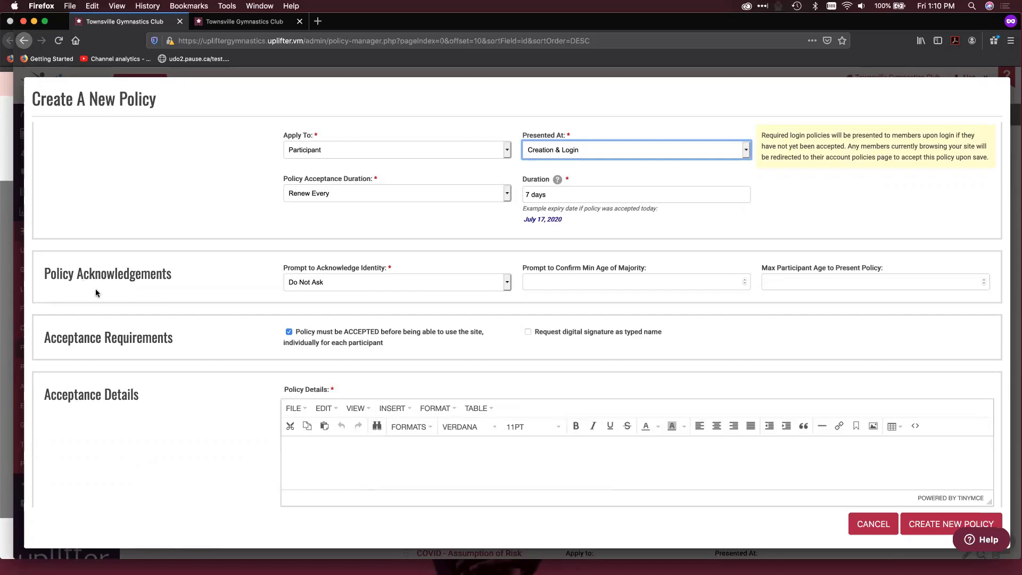
pyautogui.click(400, 288)
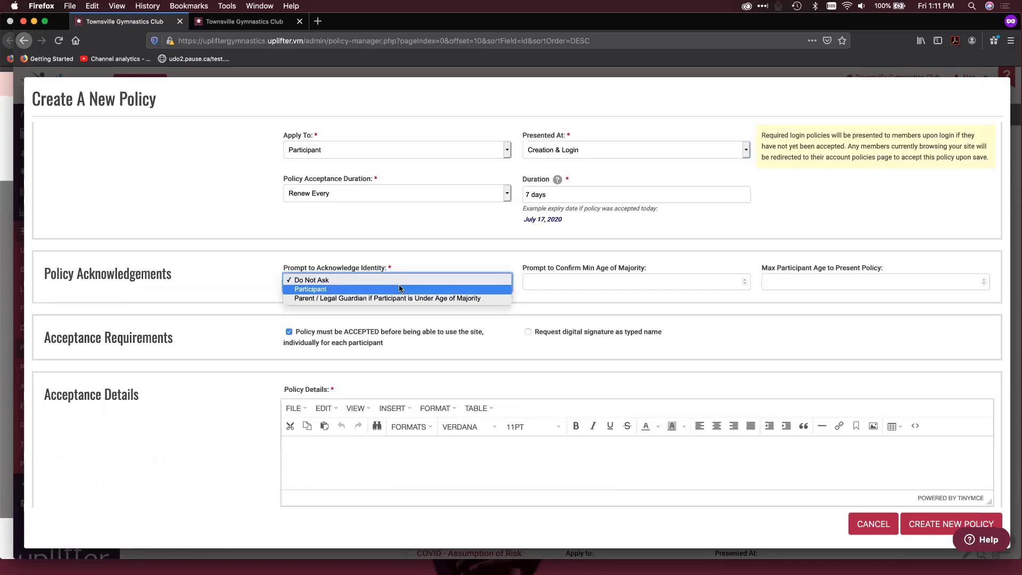
# - Apply the new policy to Member
pyautogui.click(391, 143)
pyautogui.click(389, 143)
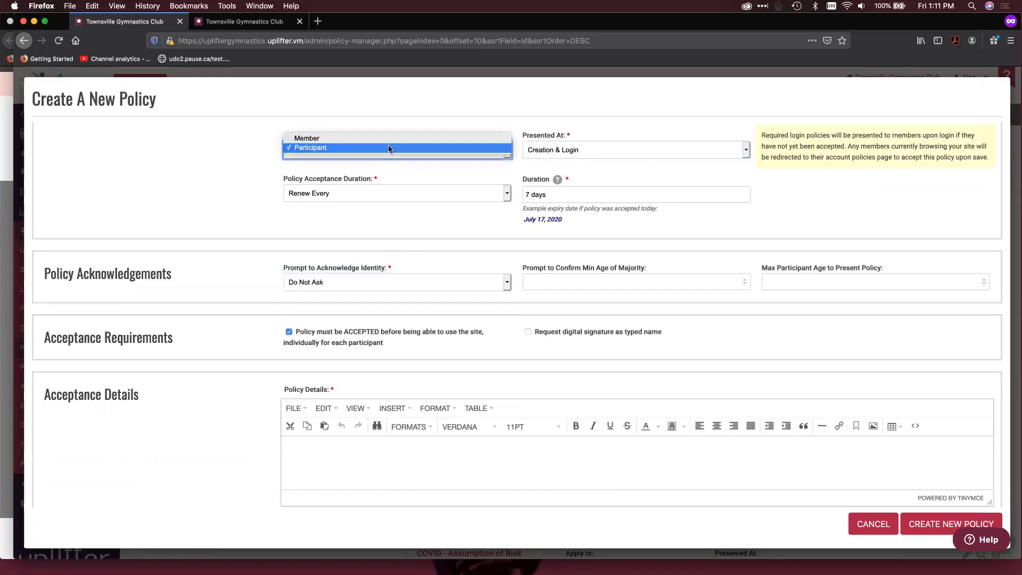
pyautogui.click(386, 138)
# - Prompt the member to acknowledge identity as Parent / Legal Guardian and confirm a minimum age of majority of 18
pyautogui.click(326, 281)
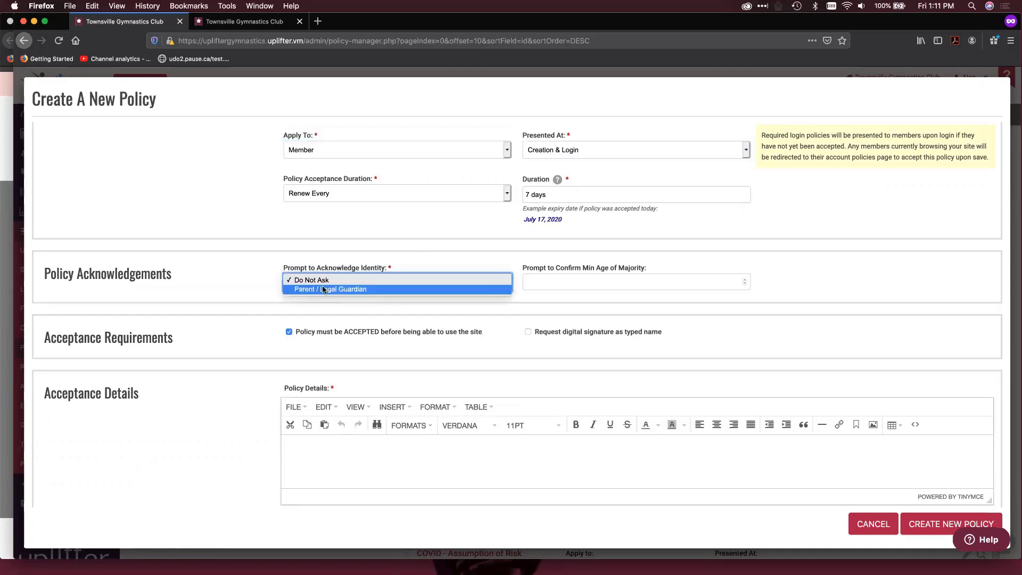
pyautogui.click(323, 289)
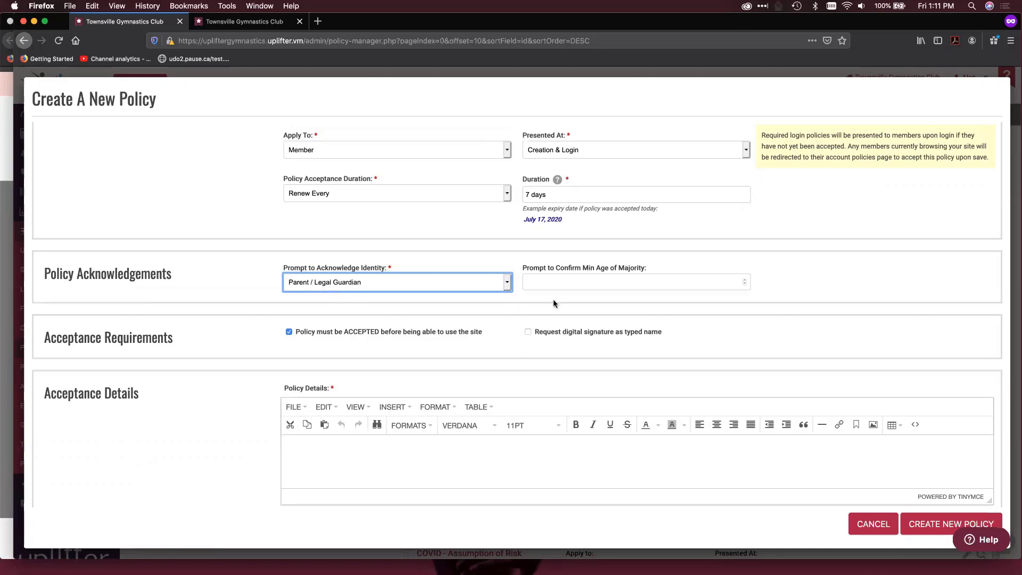
pyautogui.click(551, 282)
pyautogui.write('18')
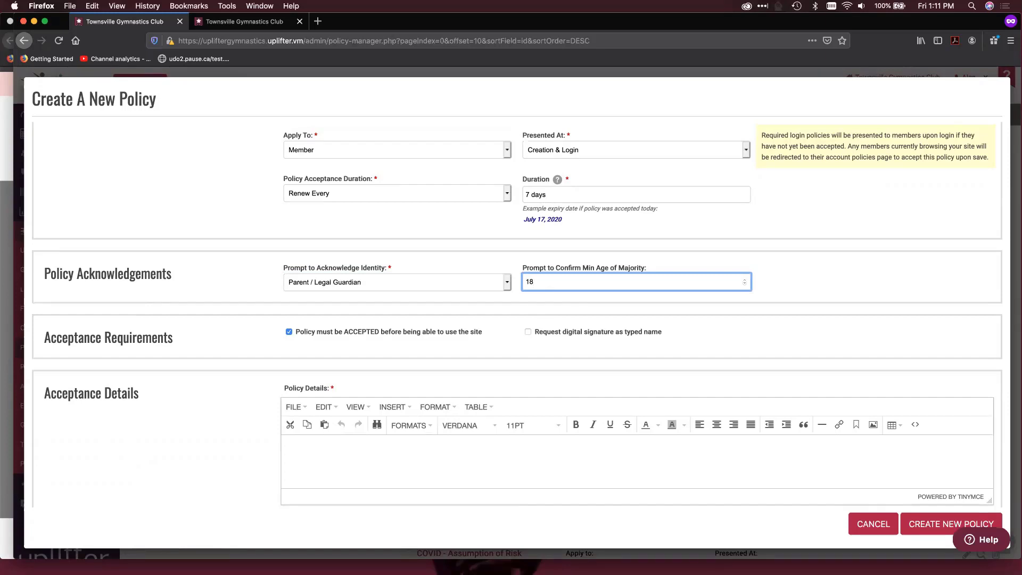
# - Apply the policy to Participant and set the identity acknowledgement prompt to Participant
pyautogui.click(370, 152)
pyautogui.press('Escape')
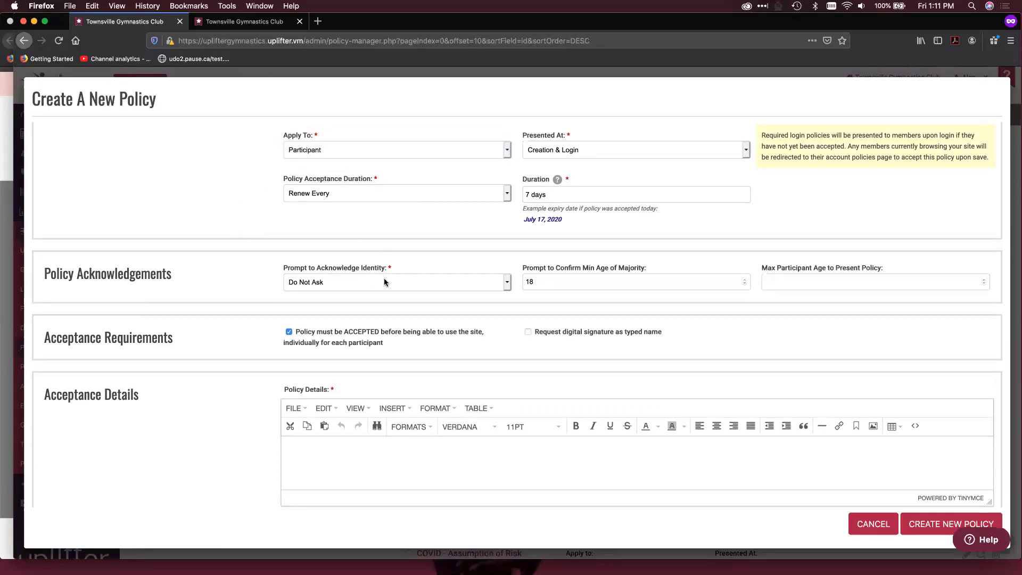
pyautogui.click(340, 280)
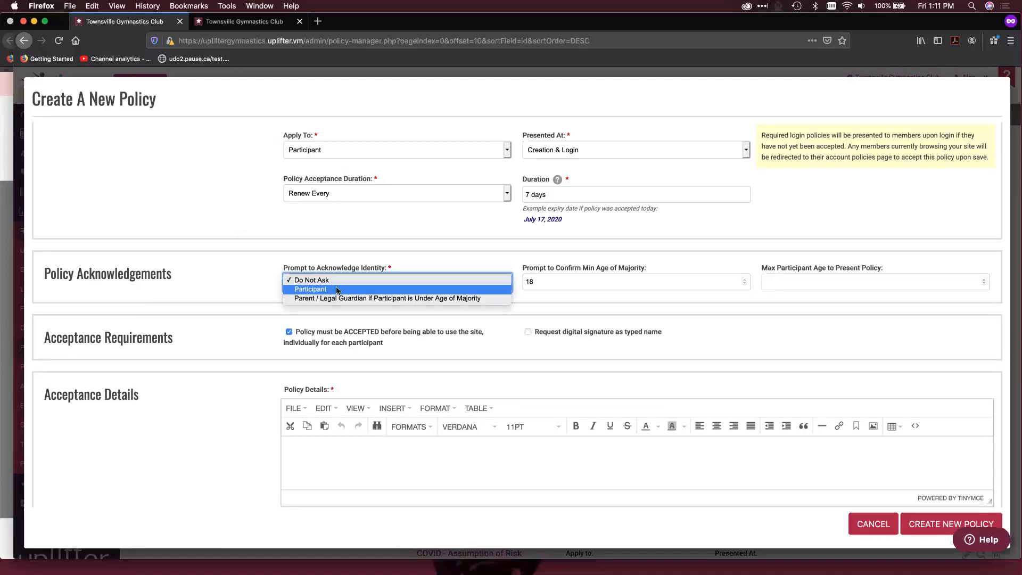
pyautogui.click(336, 289)
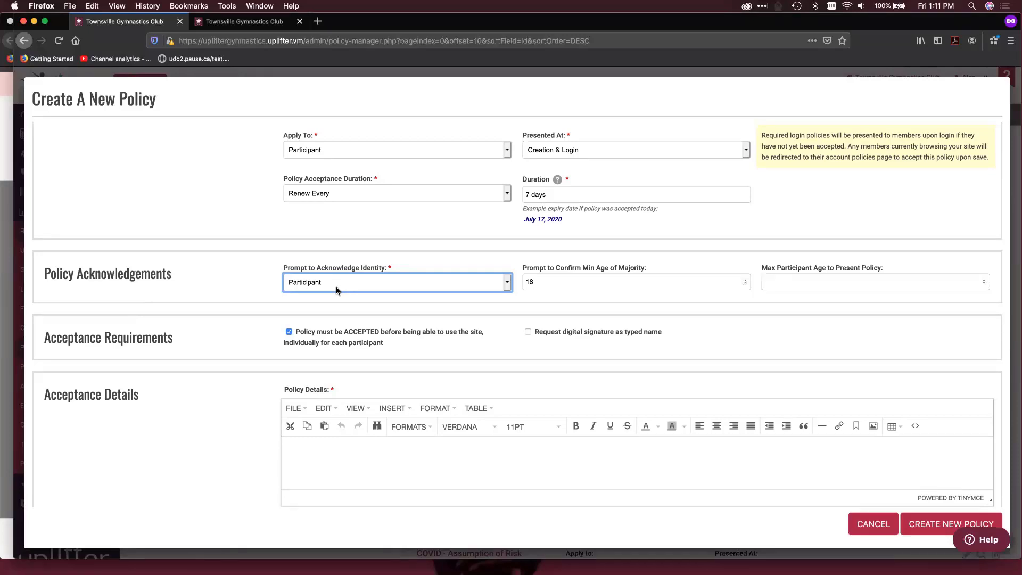
pyautogui.click(576, 282)
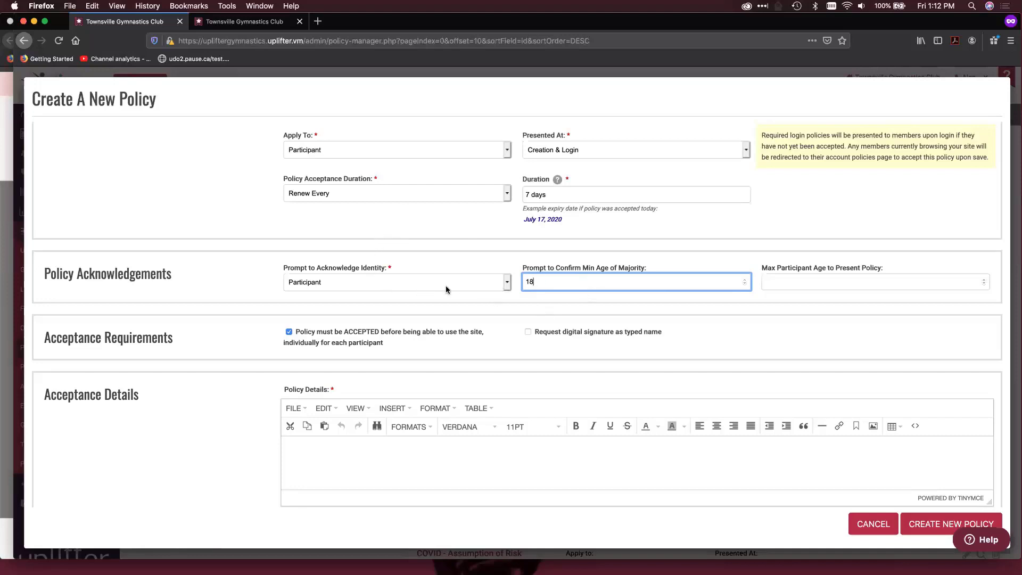
# - Set the identity acknowledgement prompt to Parent / Legal Guardian if Participant is Under Age of Majority
pyautogui.click(432, 283)
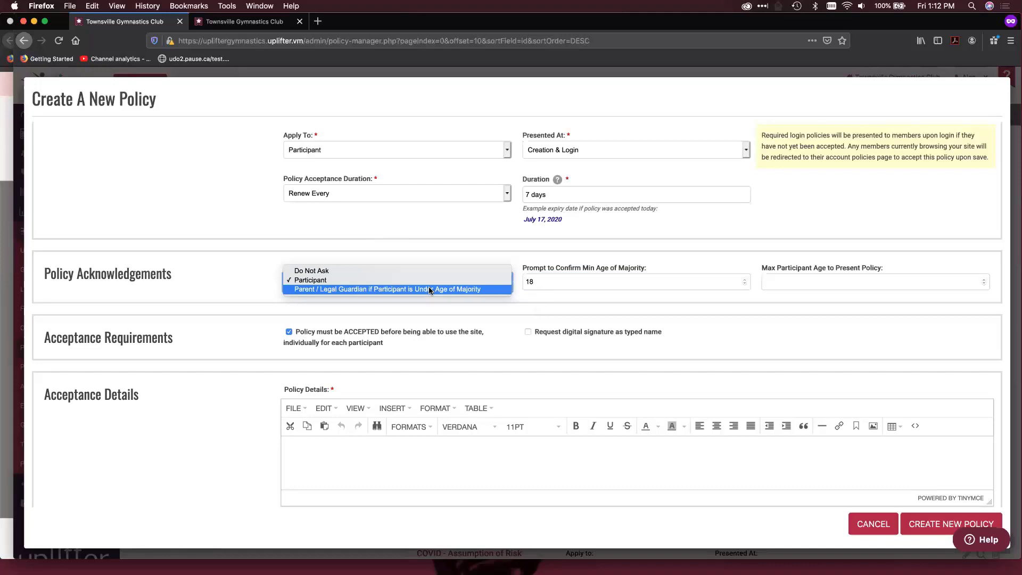
pyautogui.press('Escape')
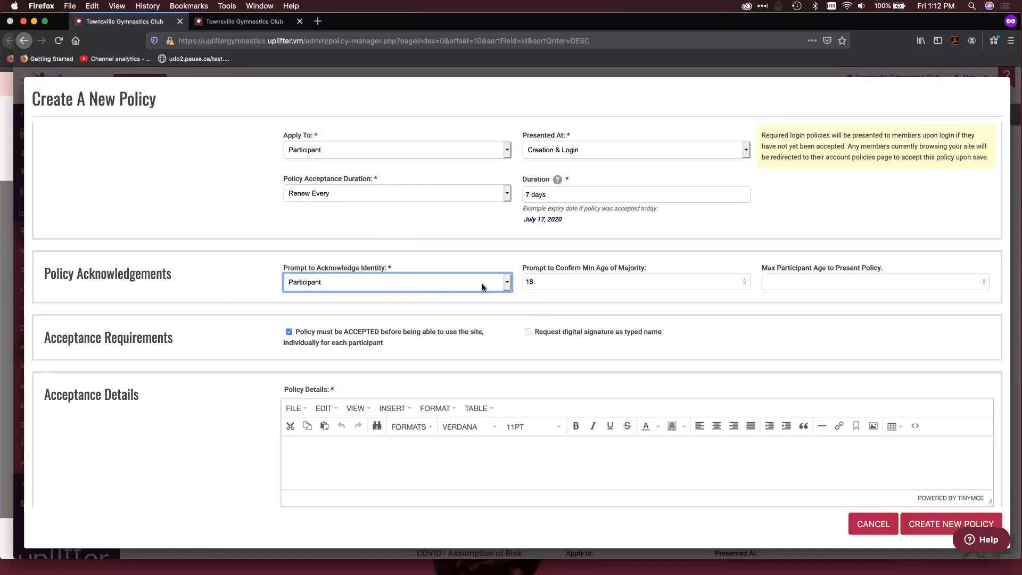
pyautogui.click(433, 280)
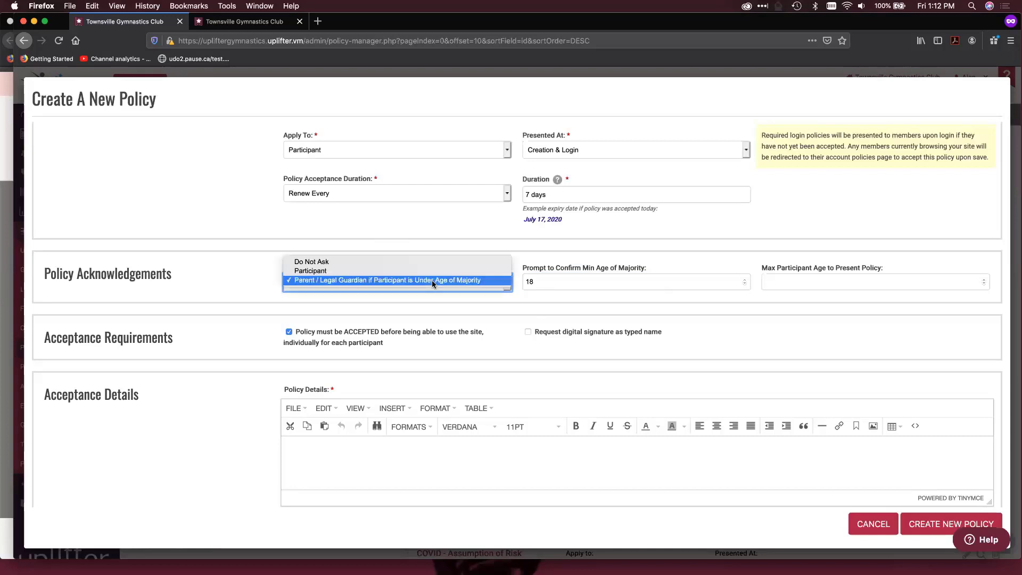
pyautogui.click(432, 279)
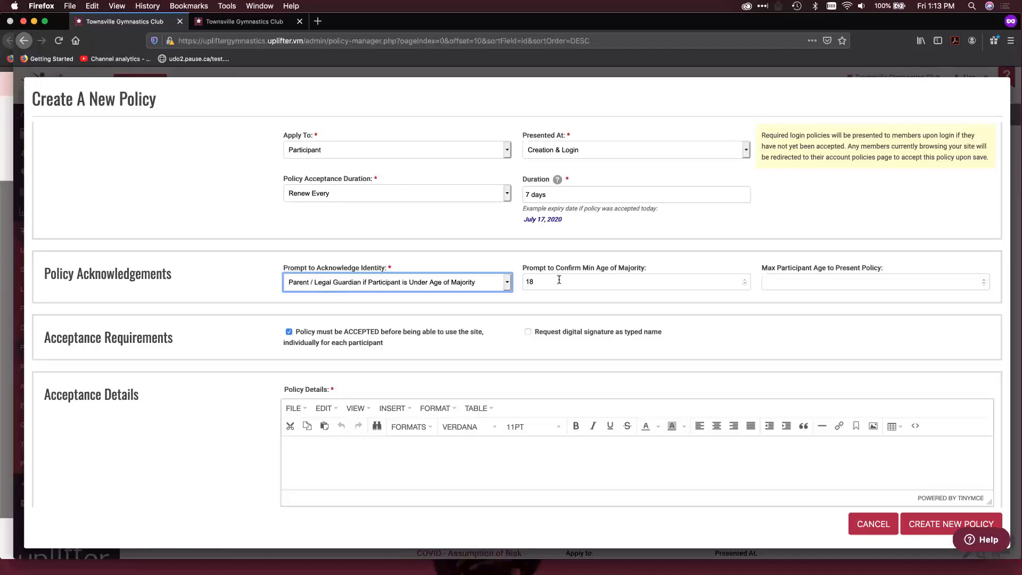
pyautogui.moveTo(549, 282); pyautogui.dragTo(517, 281)
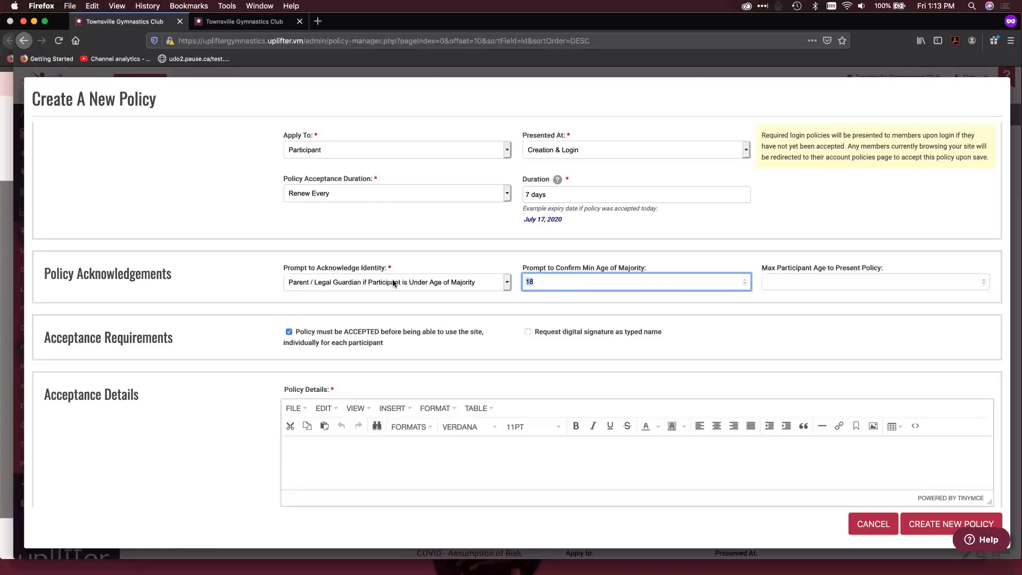
pyautogui.click(866, 279)
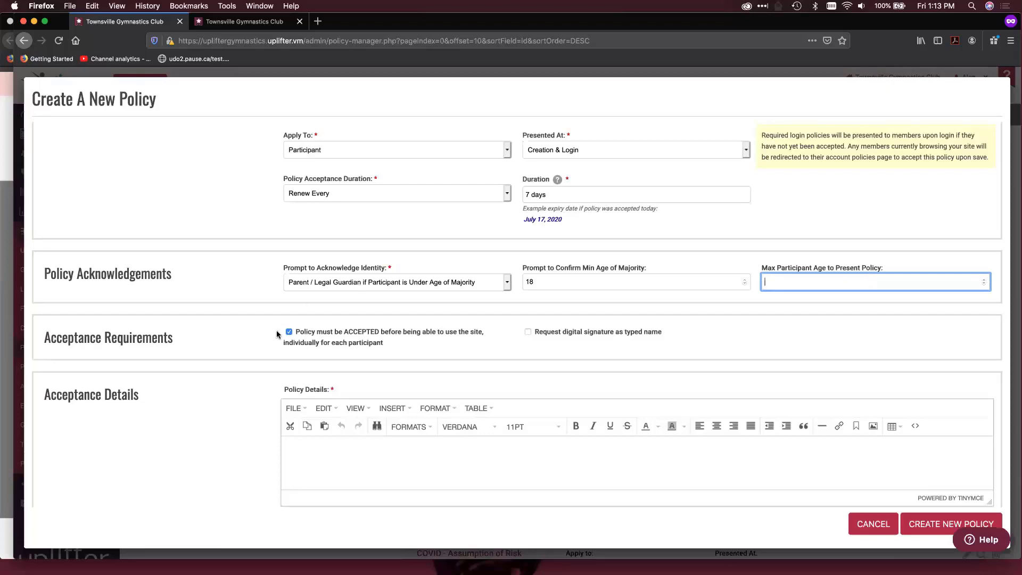
# - Check the choices for when the policy is presented and request a digital signature as typed name
pyautogui.scroll(-1, 328, 305)
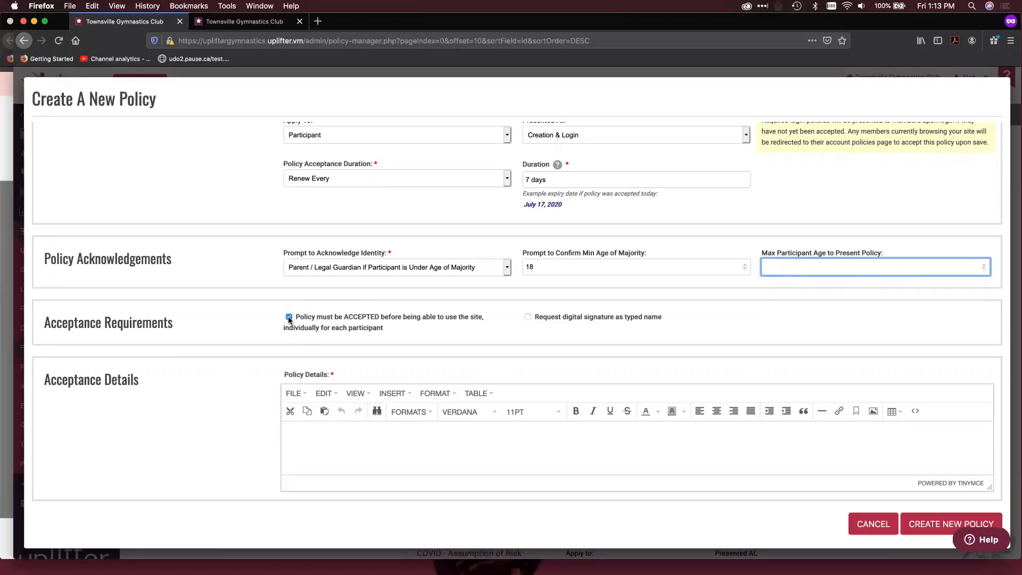
pyautogui.scroll(2, 586, 184)
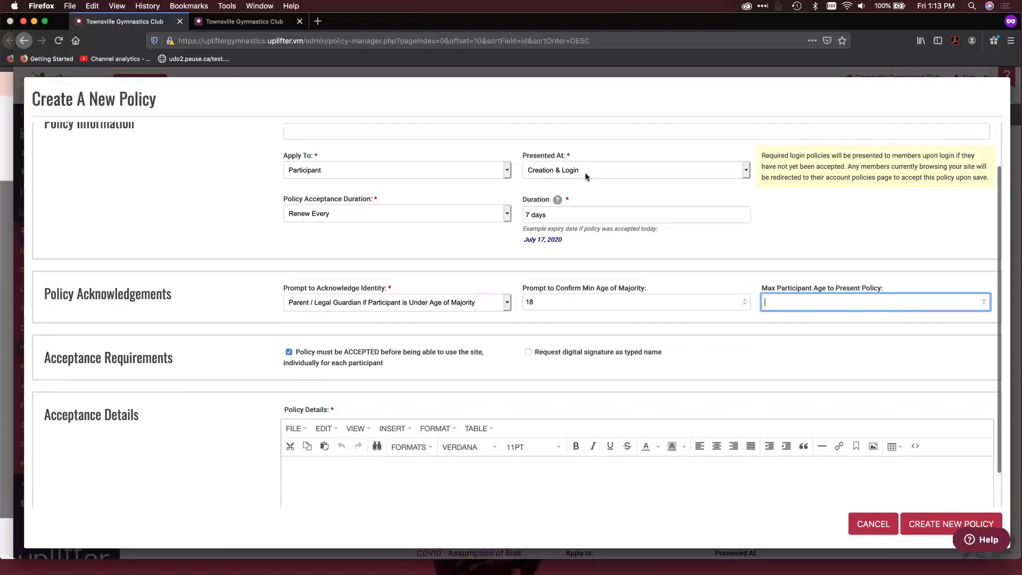
pyautogui.click(586, 172)
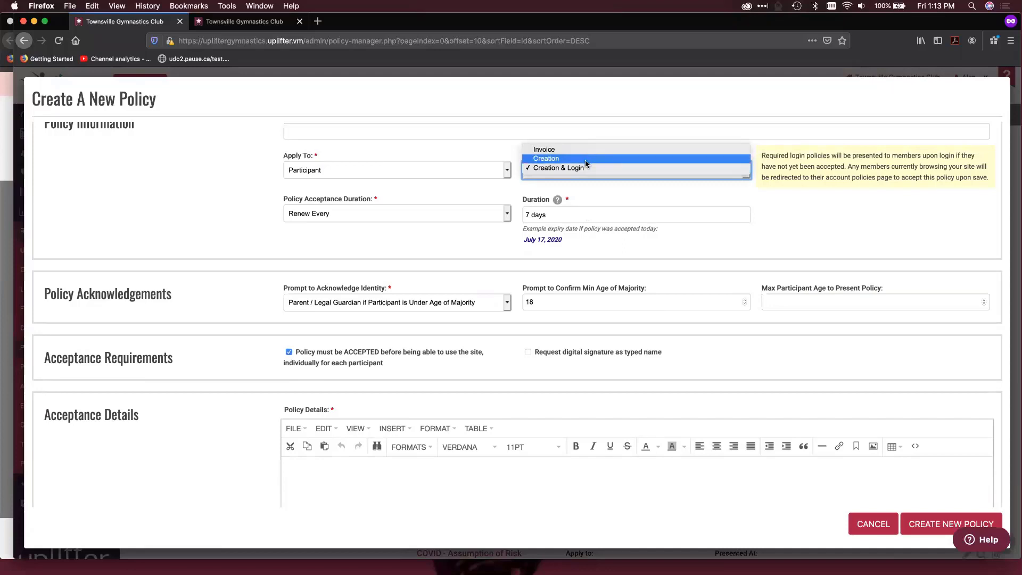
pyautogui.click(576, 376)
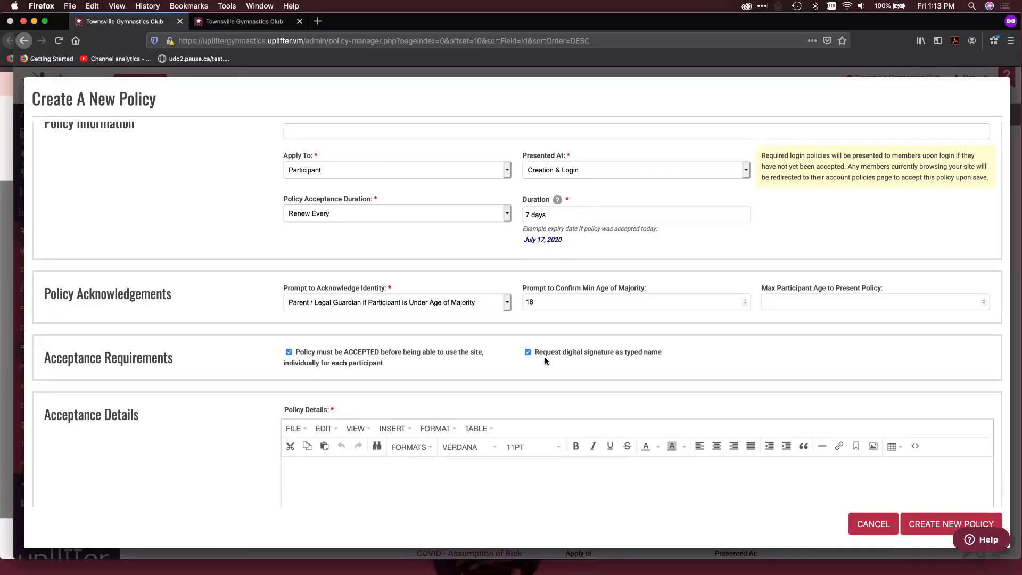
# - Have the participant policy presented at Invoice
pyautogui.click(559, 168)
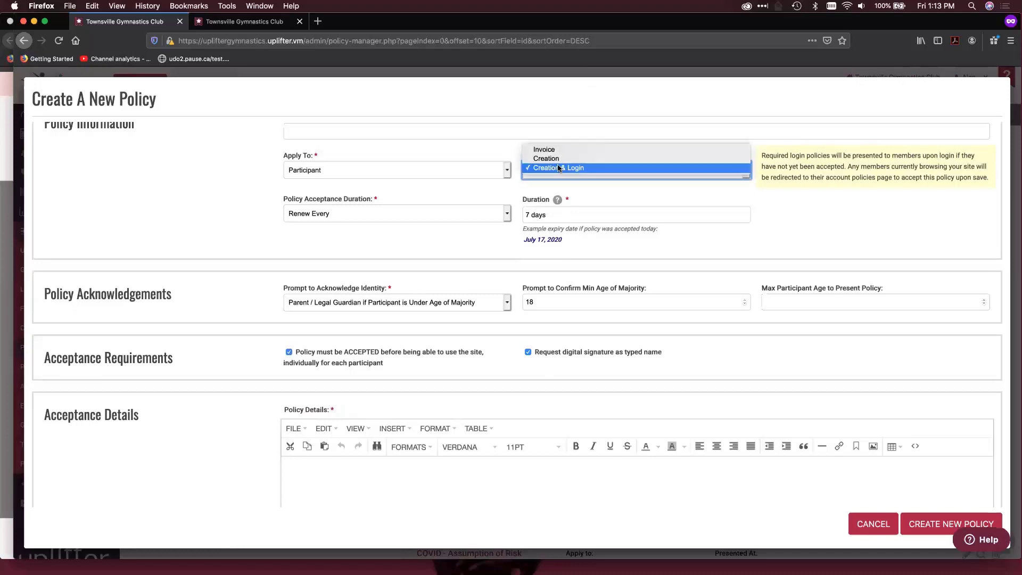
pyautogui.click(558, 153)
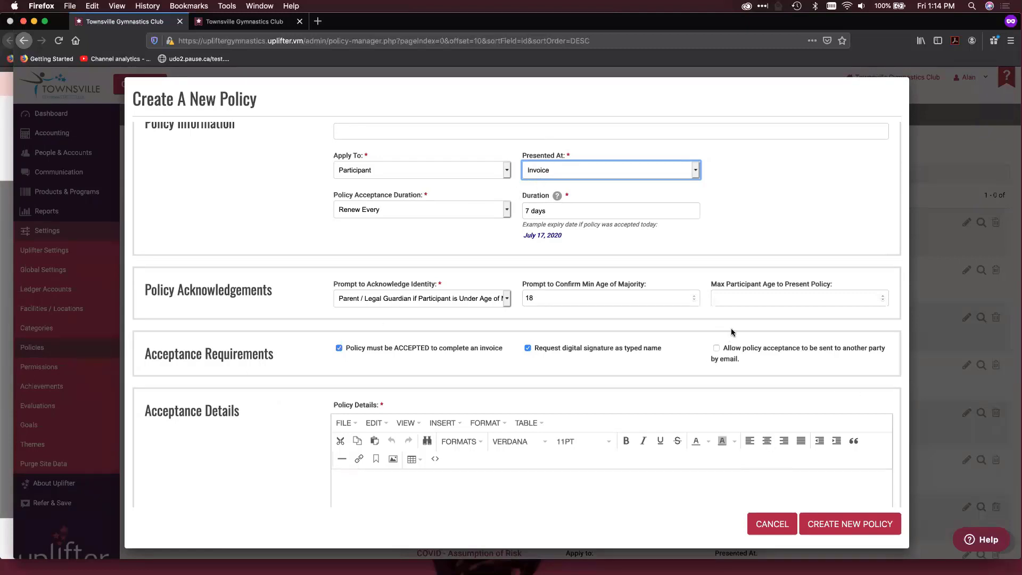
pyautogui.click(528, 170)
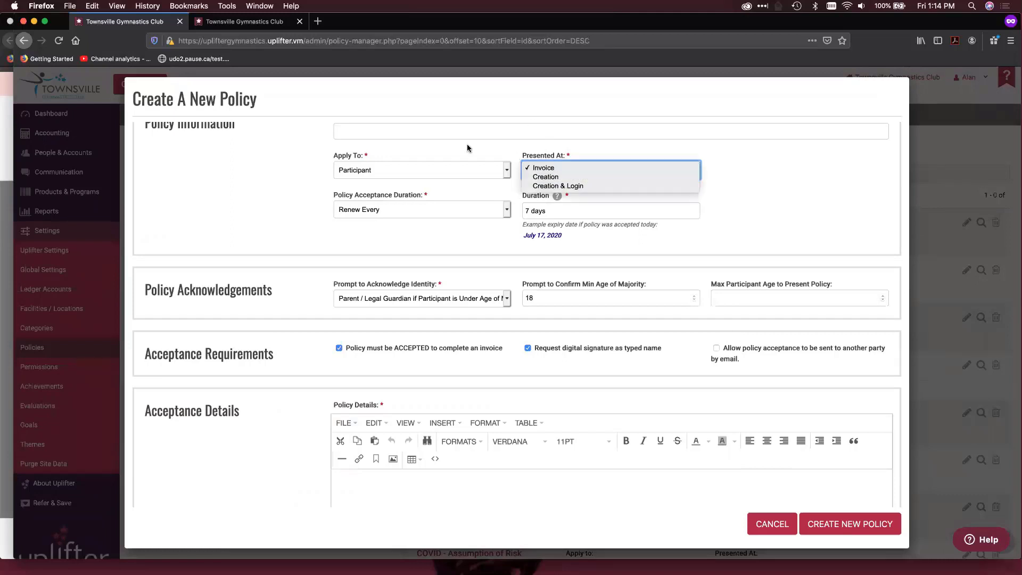
pyautogui.click(412, 135)
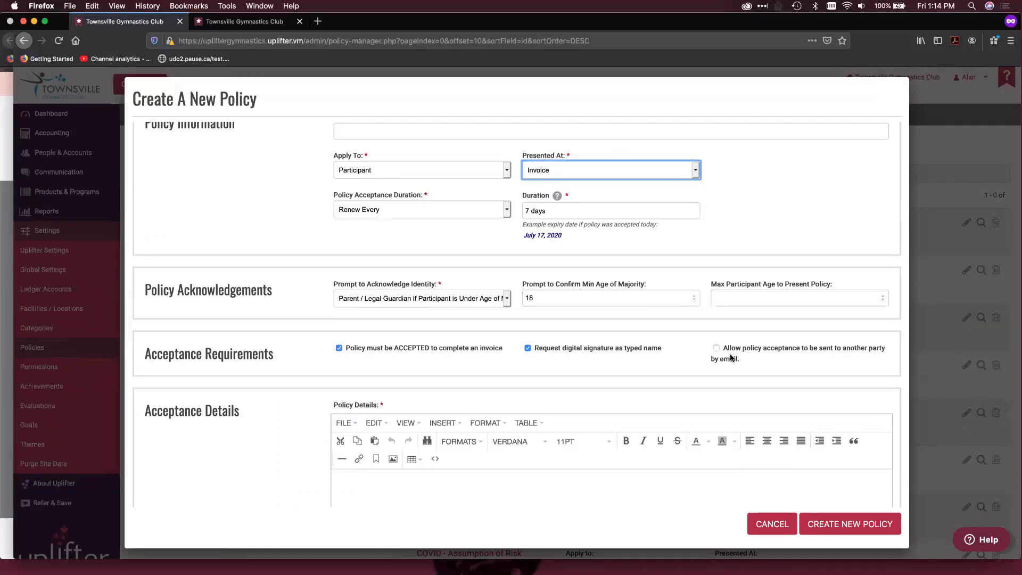
# - Allow policy acceptance to be sent to another party by email and make acceptance optional for completing an invoice
pyautogui.click(714, 350)
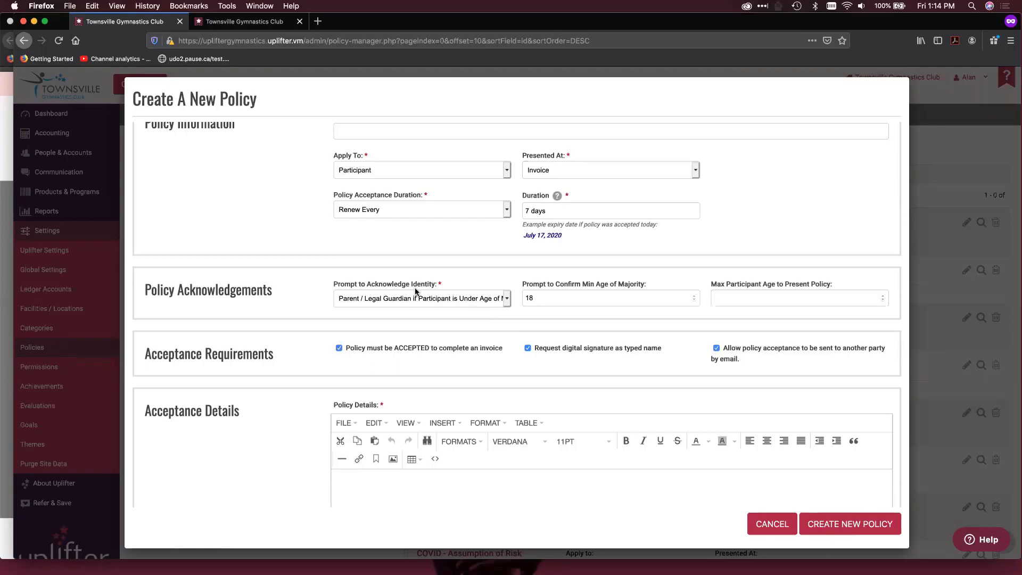
pyautogui.click(338, 347)
# - Look over the policy details and registration checkout sections, and cancel the new policy
pyautogui.scroll(-4, 300, 367)
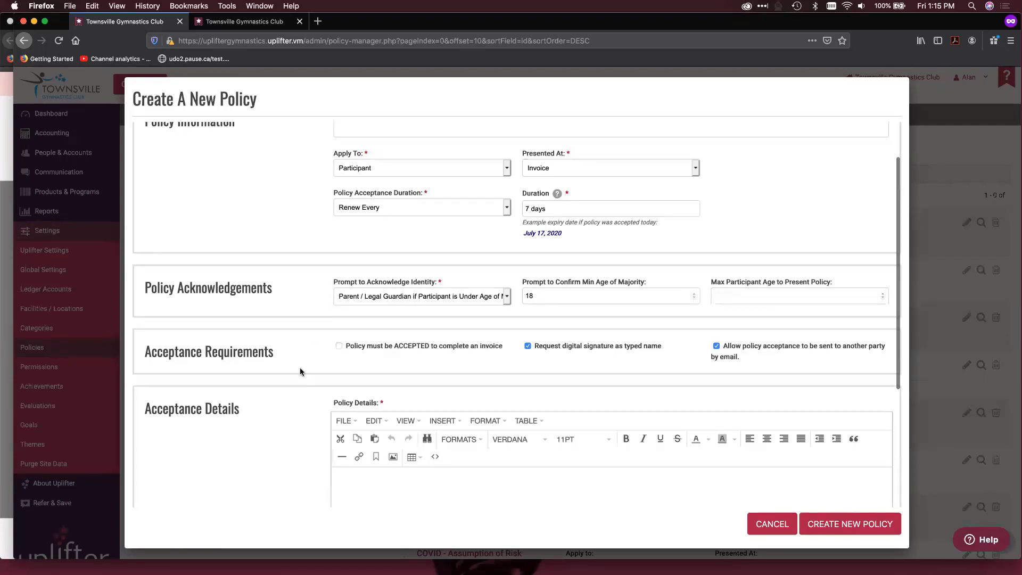
pyautogui.scroll(-3, 300, 371)
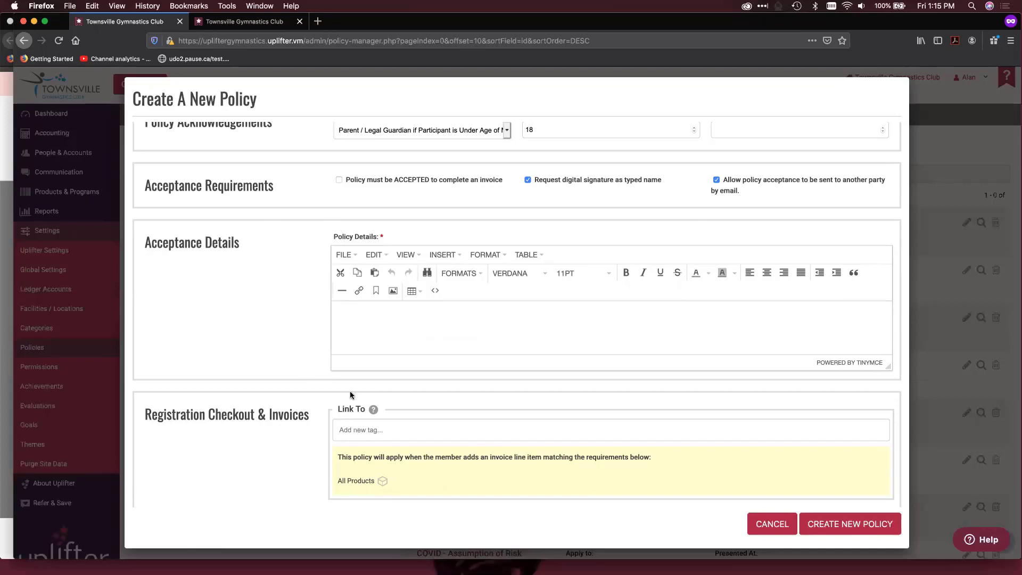
pyautogui.scroll(1, 350, 353)
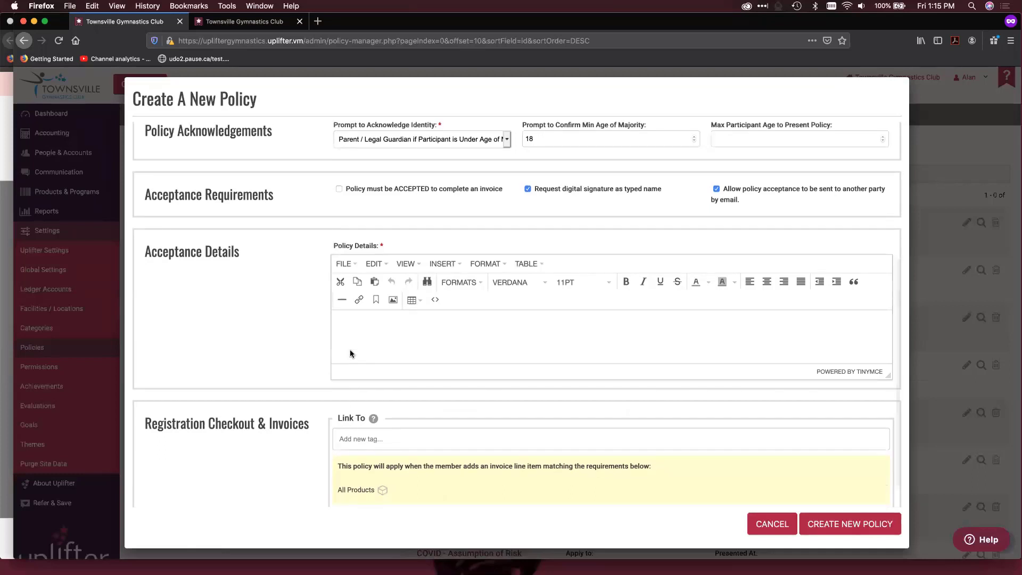
pyautogui.click(753, 526)
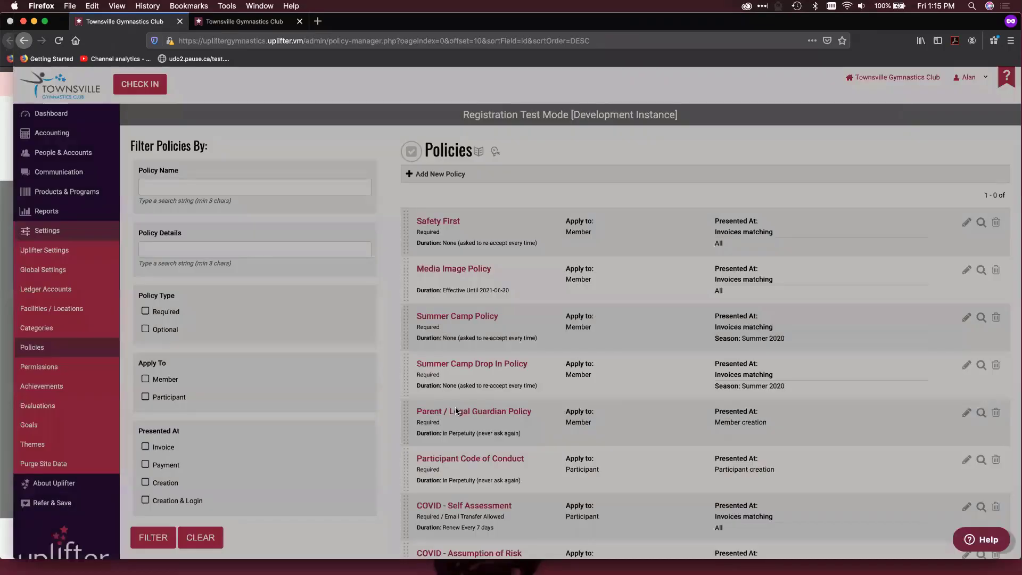
# - Open the Concussion Policy Acknowledgement - Participant policy for editing
pyautogui.scroll(-5, 455, 409)
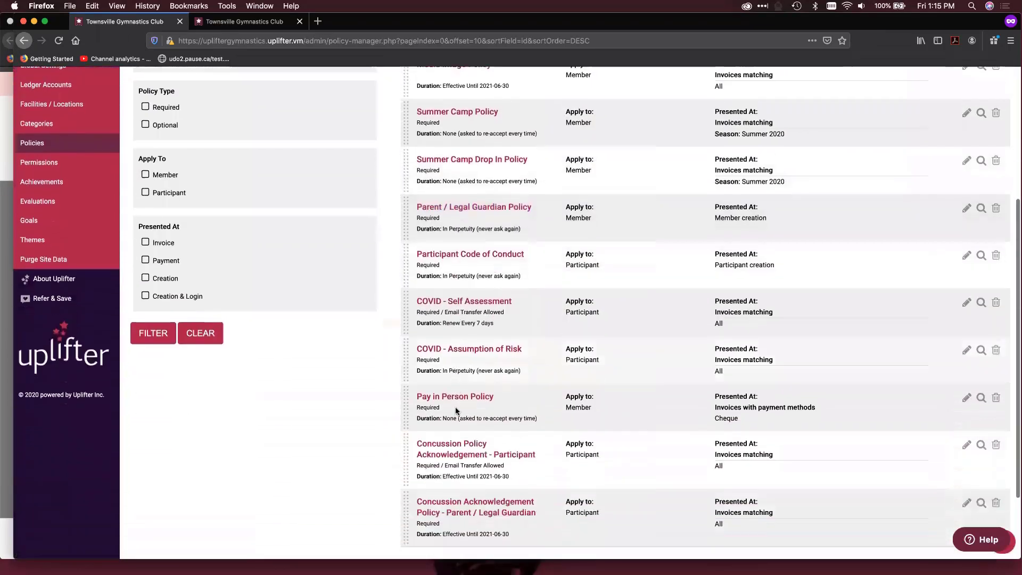
pyautogui.scroll(-1, 458, 409)
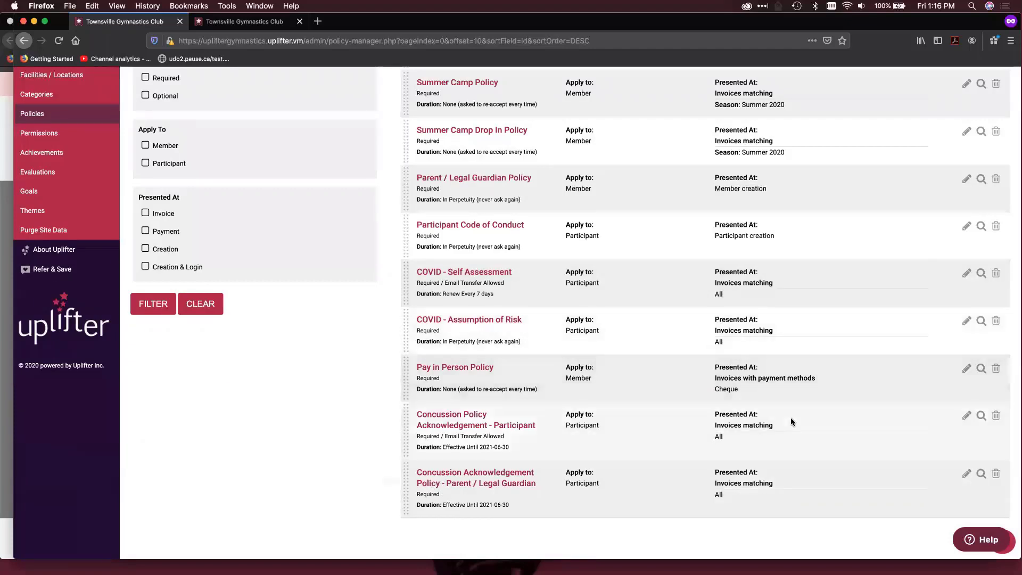
pyautogui.scroll(-1, 797, 418)
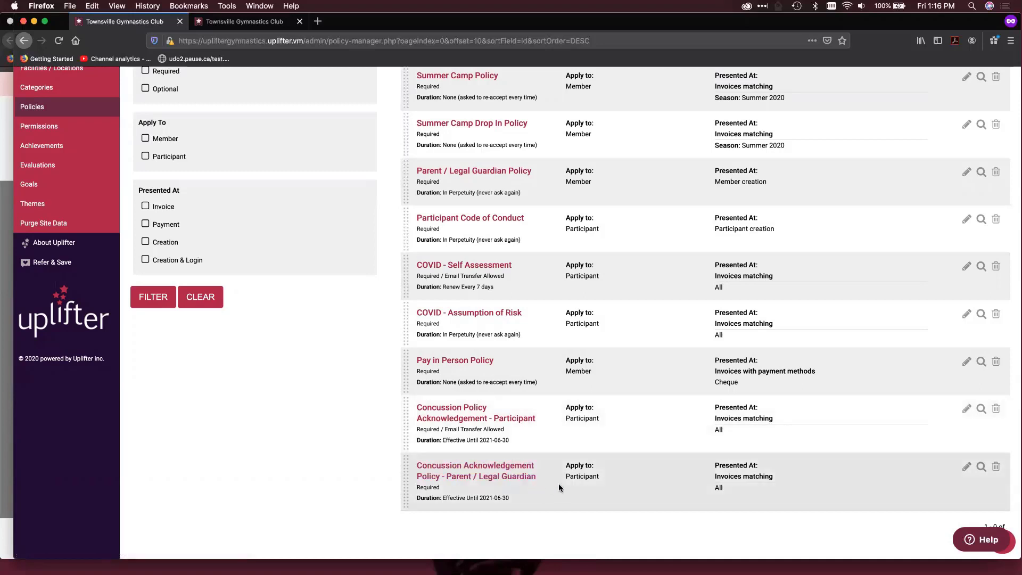
pyautogui.click(967, 408)
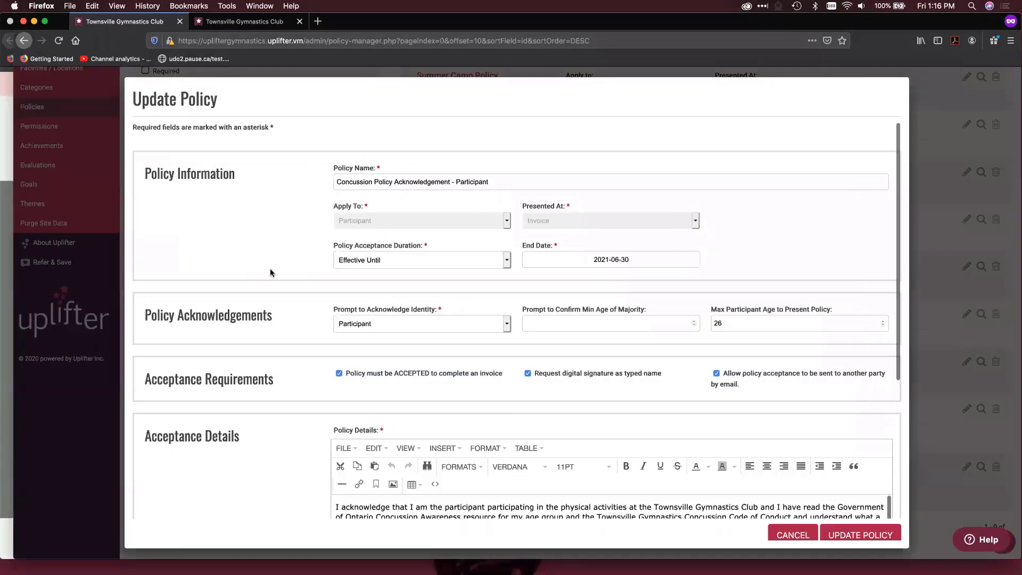
# - Review the acknowledgement, age limit and acceptance settings of the participant concussion policy, and close it without saving
pyautogui.scroll(-2, 258, 449)
pyautogui.scroll(-2, 259, 453)
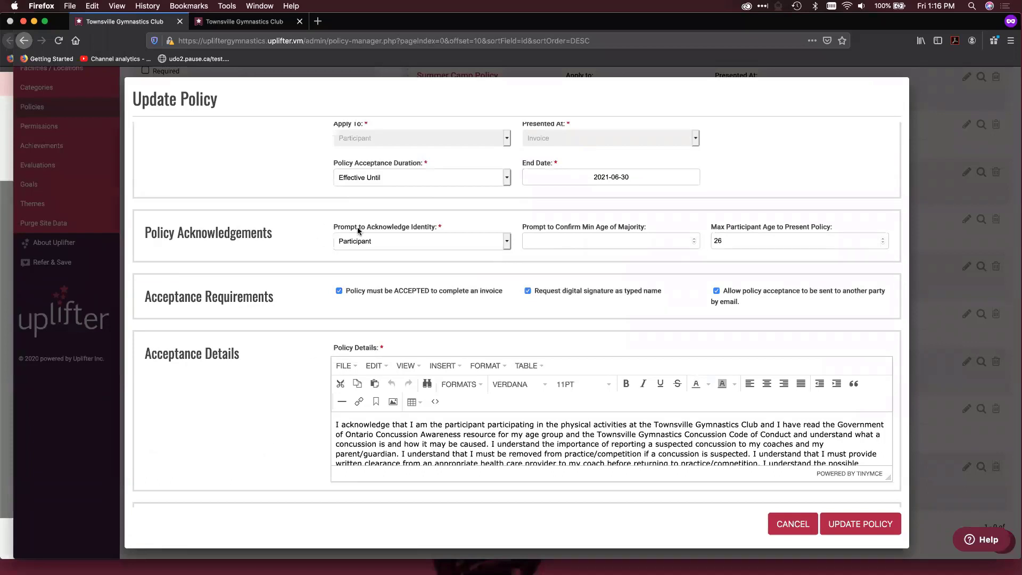
pyautogui.scroll(3, 357, 228)
pyautogui.scroll(1, 357, 231)
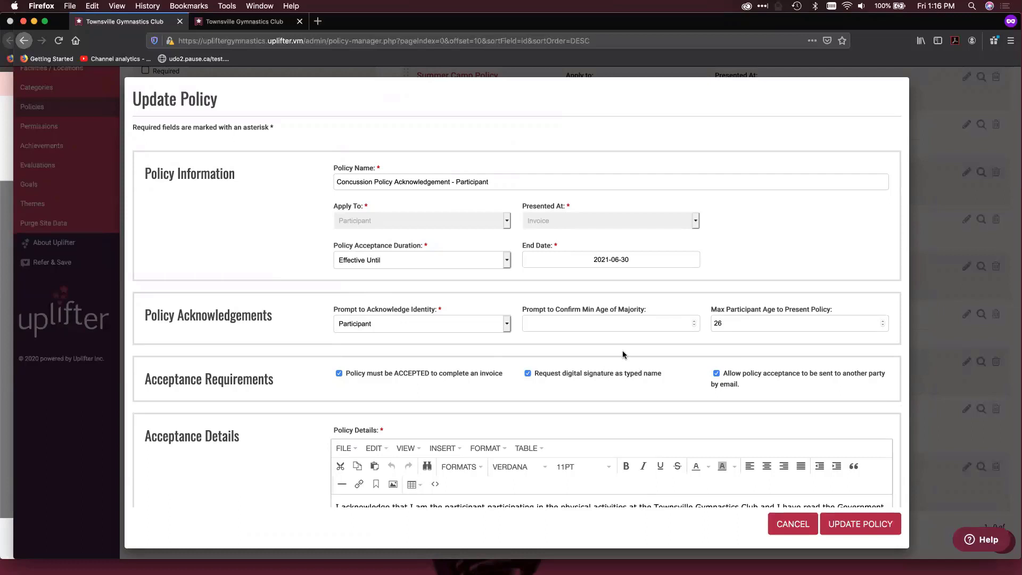
pyautogui.click(739, 323)
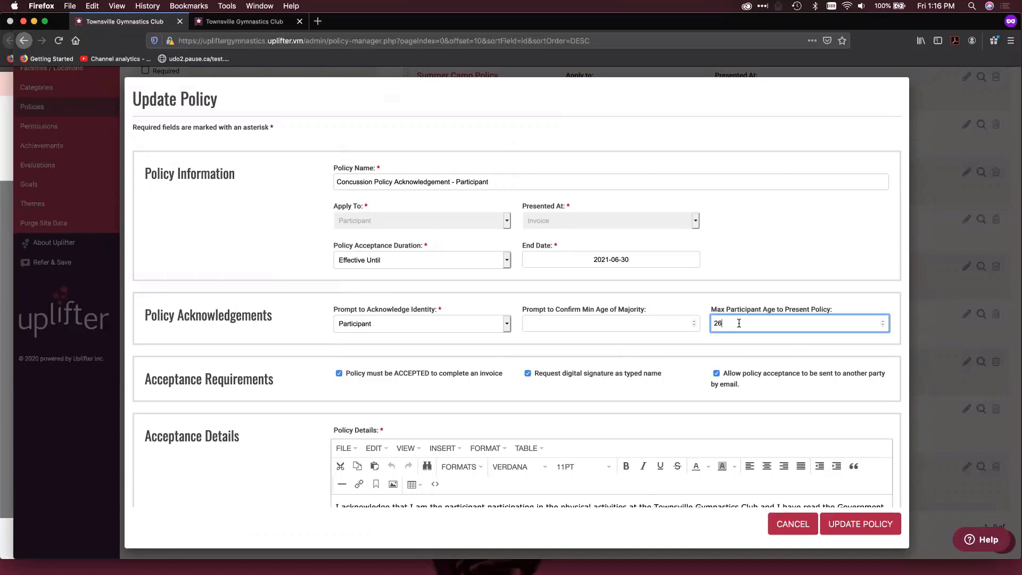
pyautogui.click(536, 321)
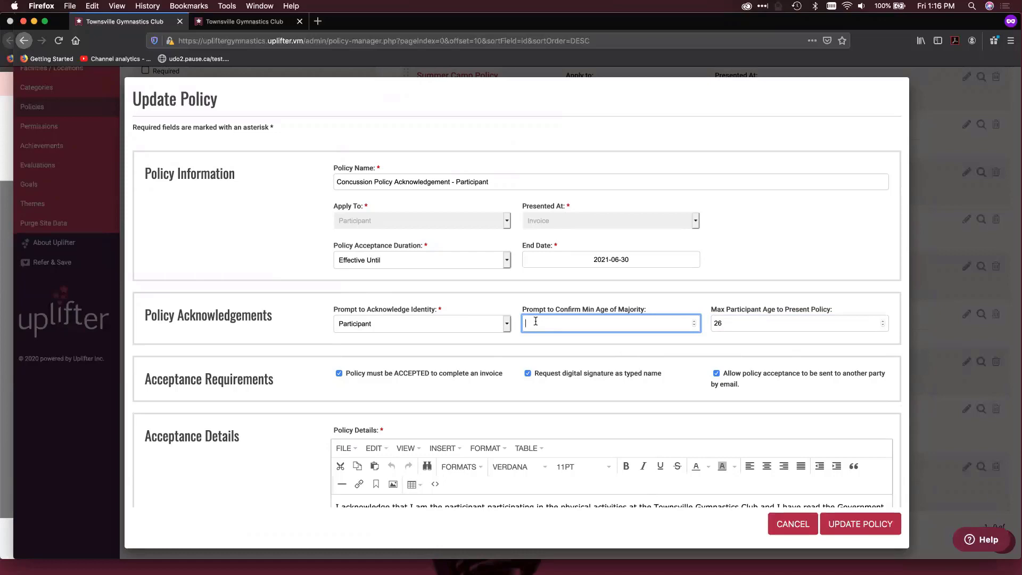
pyautogui.click(788, 524)
# - Open the Concussion Acknowledgement Policy - Parent / Legal Guardian for editing and review its identity acknowledgement options
pyautogui.scroll(-1, 505, 348)
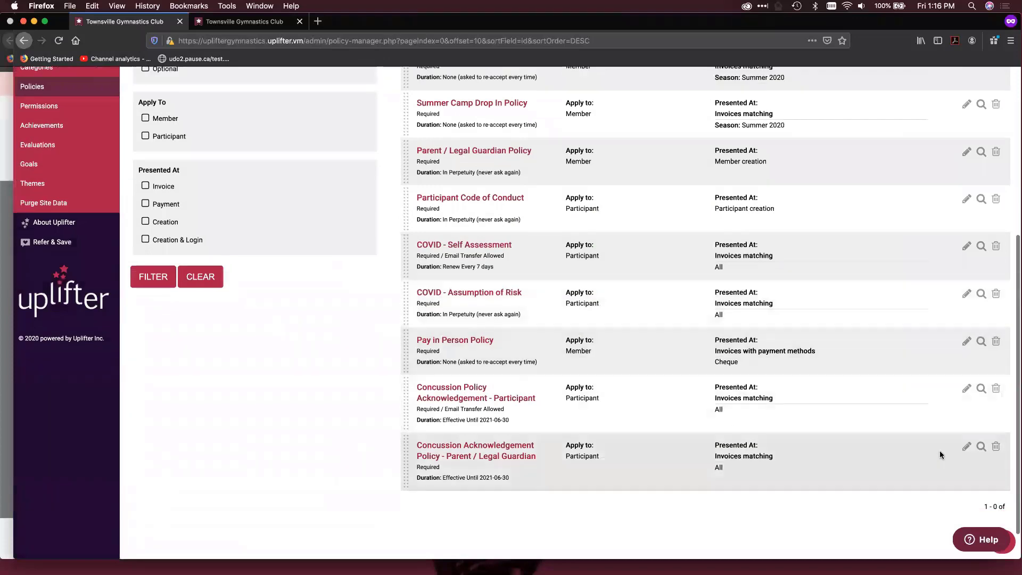
pyautogui.click(966, 448)
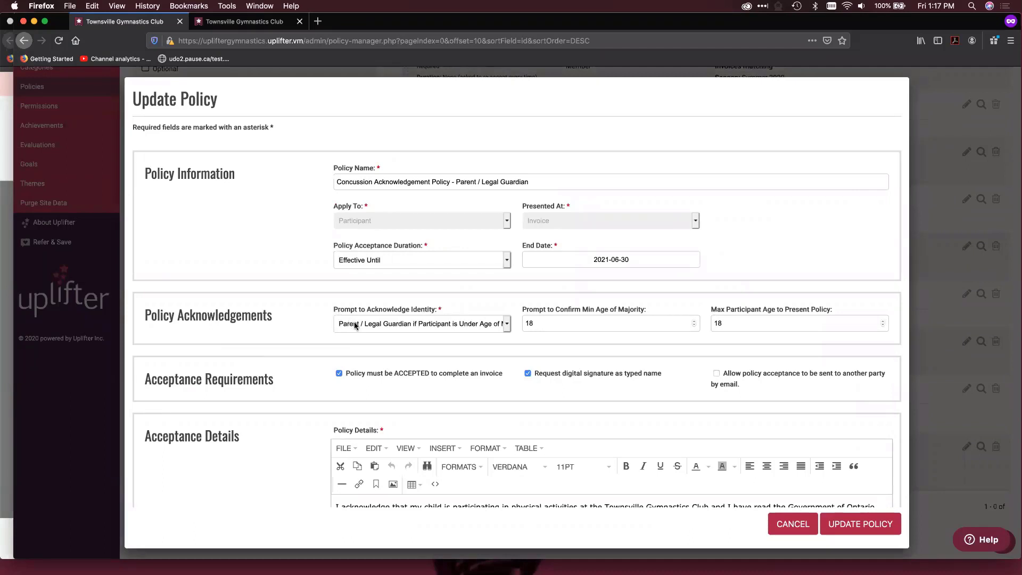
pyautogui.scroll(-3, 315, 400)
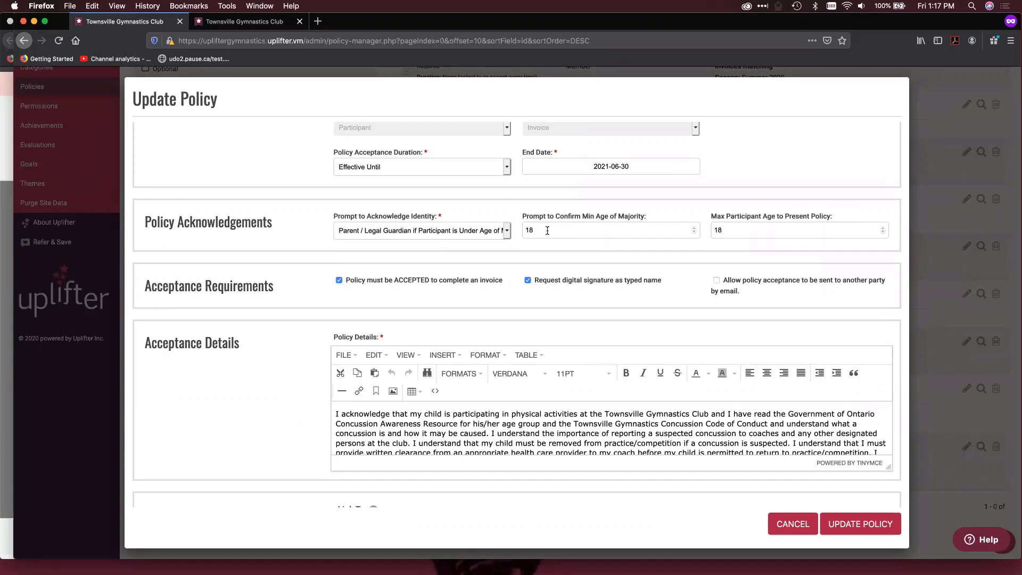
pyautogui.click(360, 230)
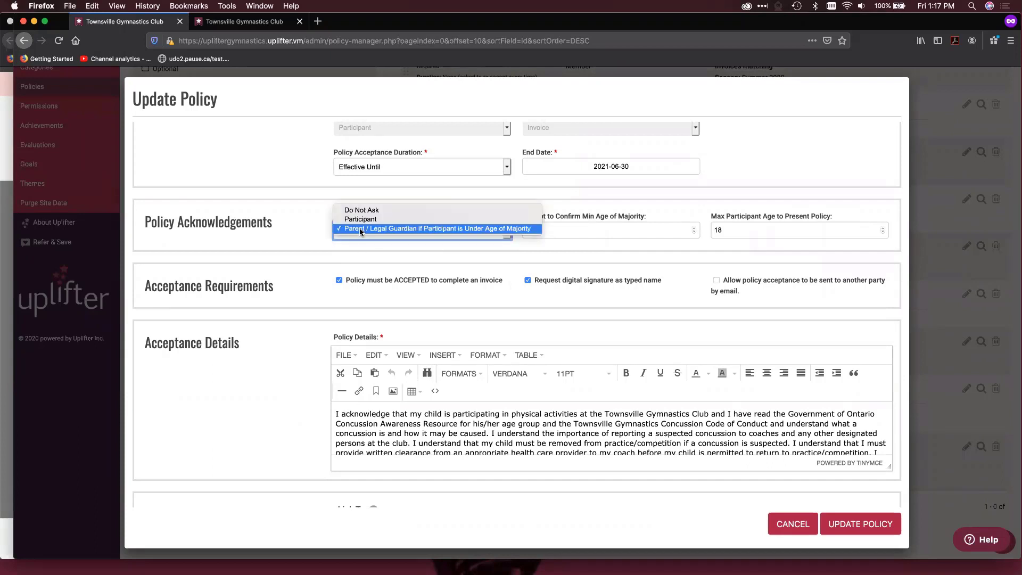
pyautogui.click(308, 243)
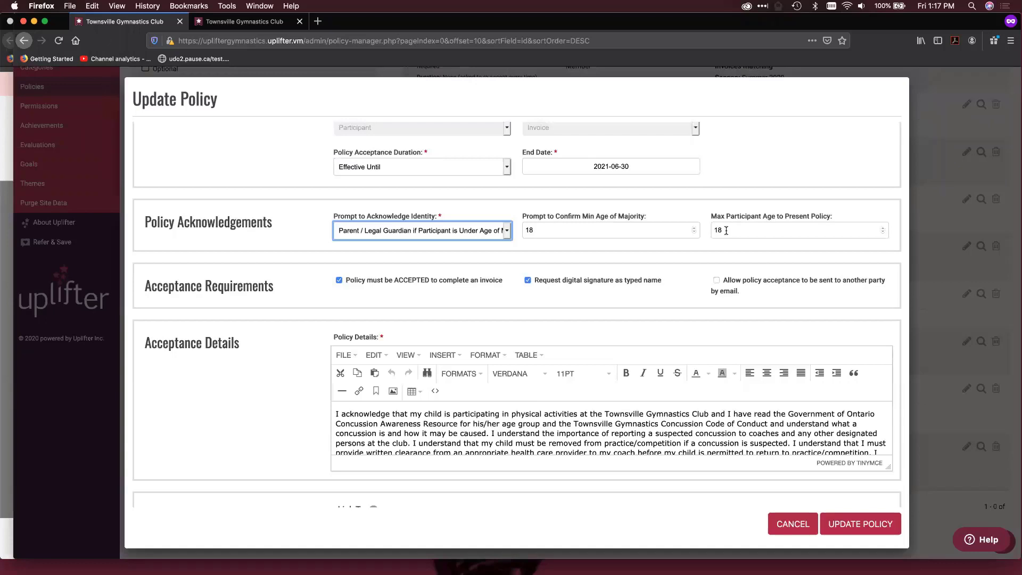
# - Clear the maximum participant age for presenting the parent / legal guardian concussion policy and save the update
pyautogui.moveTo(727, 231); pyautogui.dragTo(706, 223)
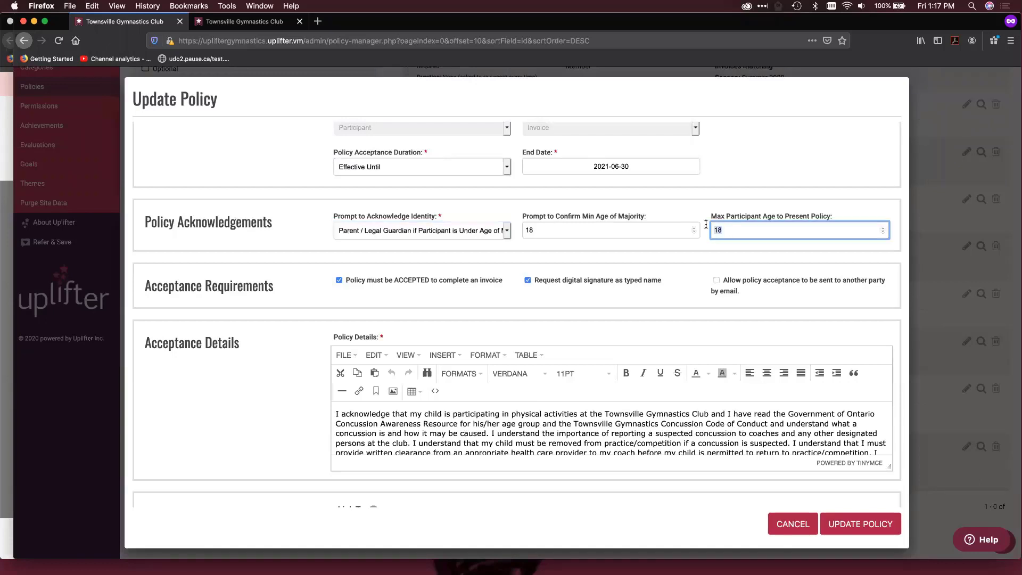
pyautogui.press('BackSpace')
pyautogui.click(849, 524)
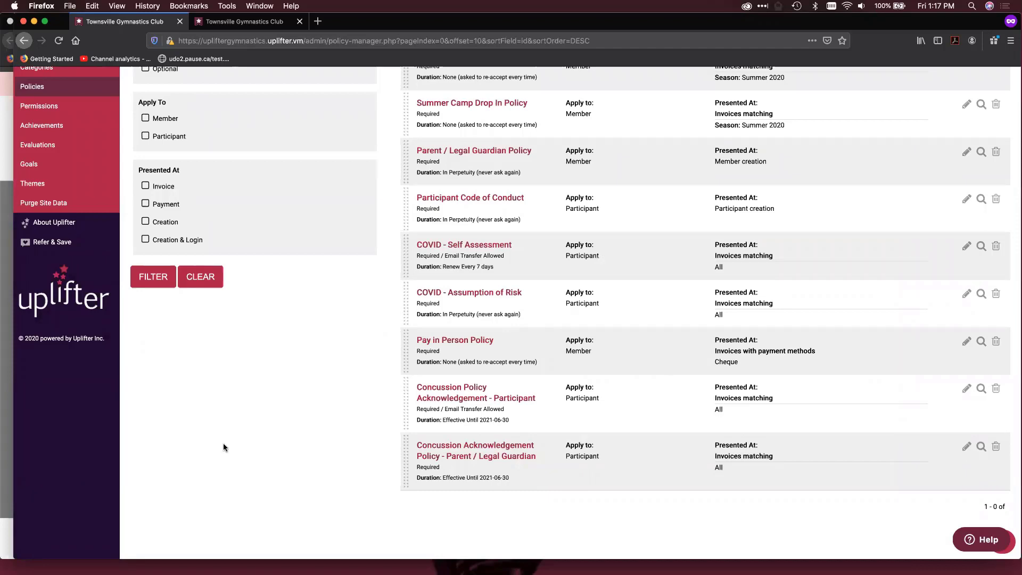
# - Open the Parent / Legal Guardian Policy, examine its acceptance duration options and policy text, and cancel without changes
pyautogui.scroll(2, 350, 414)
pyautogui.scroll(5, 350, 414)
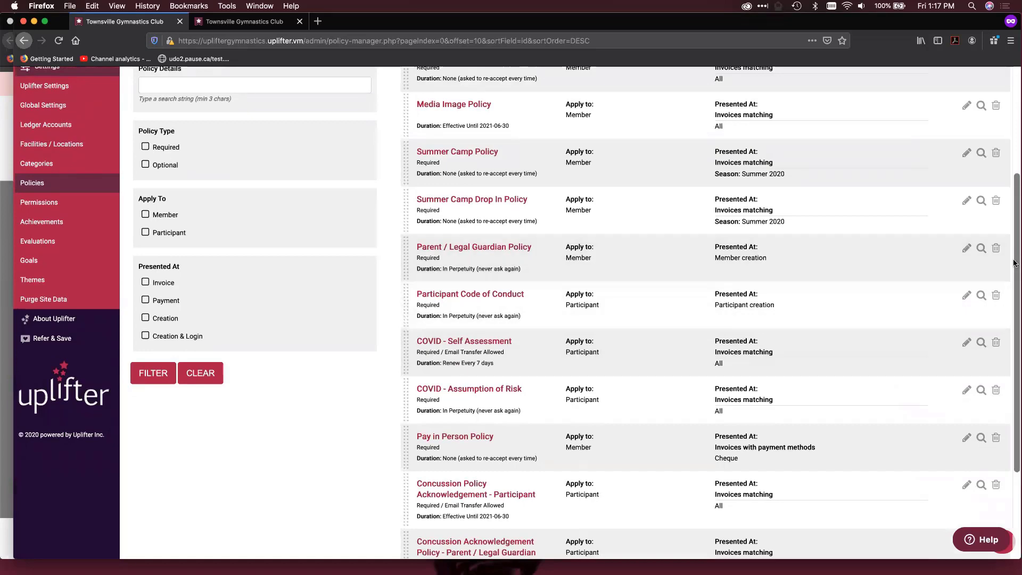
pyautogui.click(965, 249)
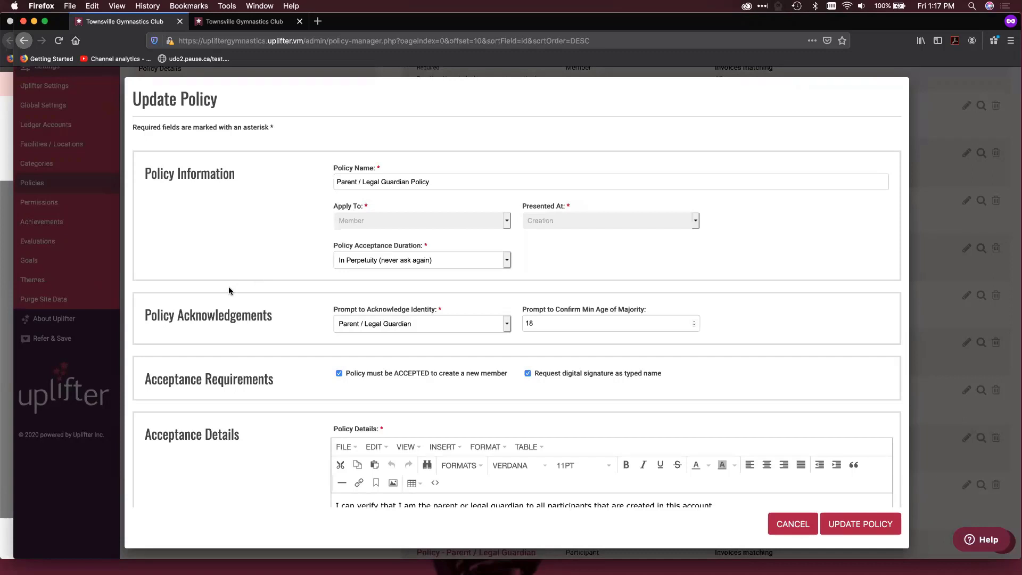
pyautogui.click(365, 262)
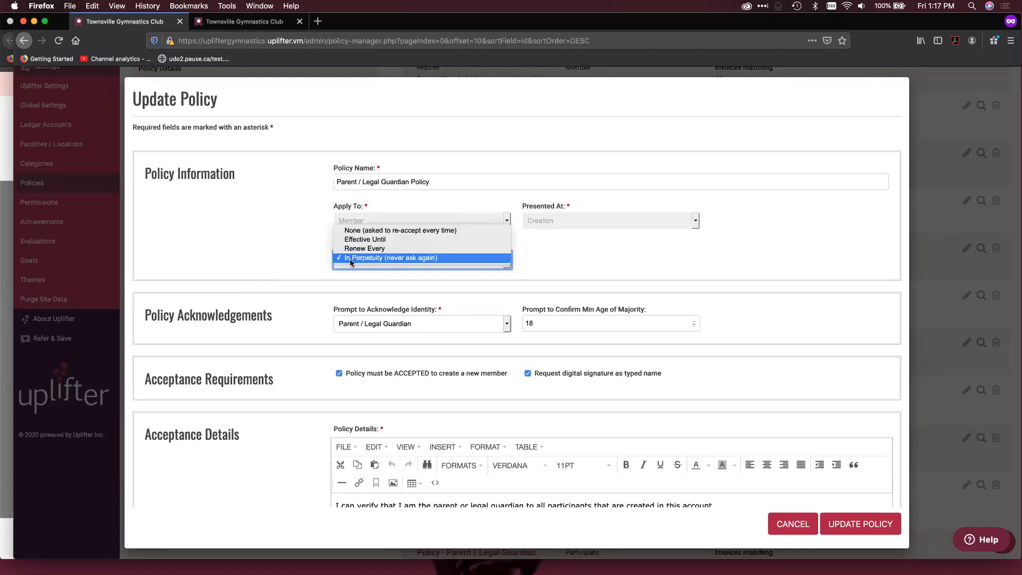
pyautogui.click(267, 261)
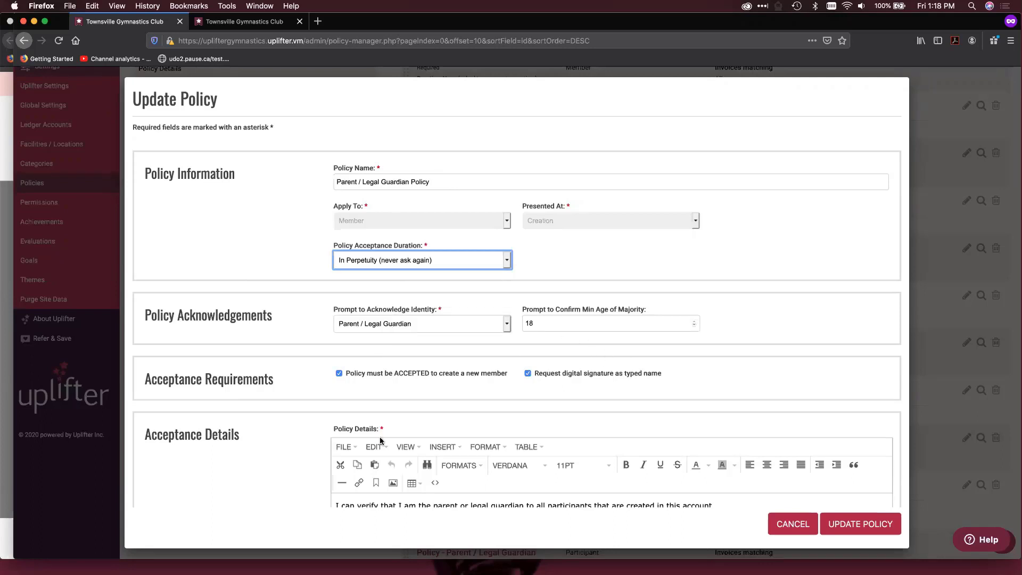
pyautogui.scroll(-1, 372, 273)
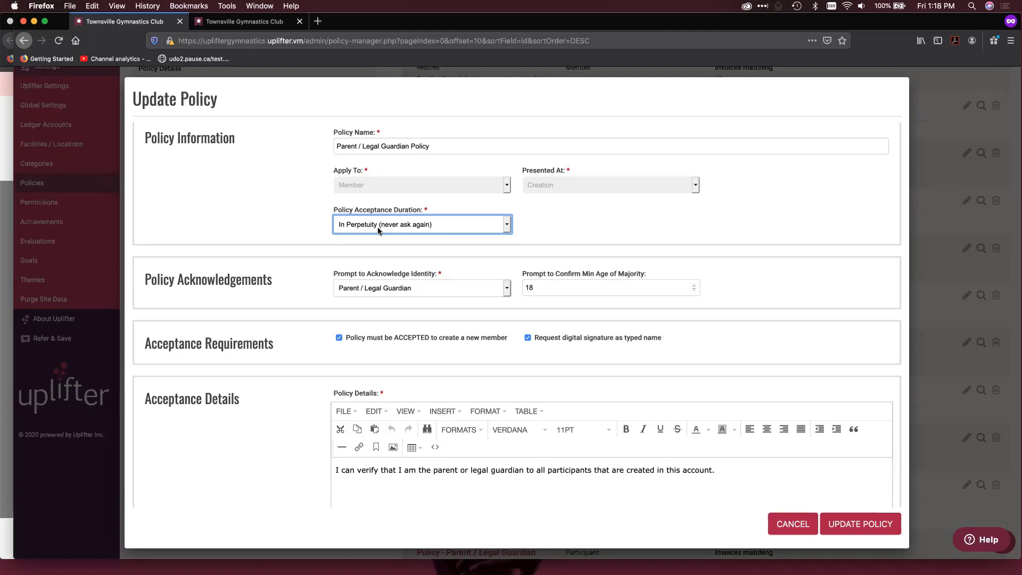
pyautogui.click(794, 524)
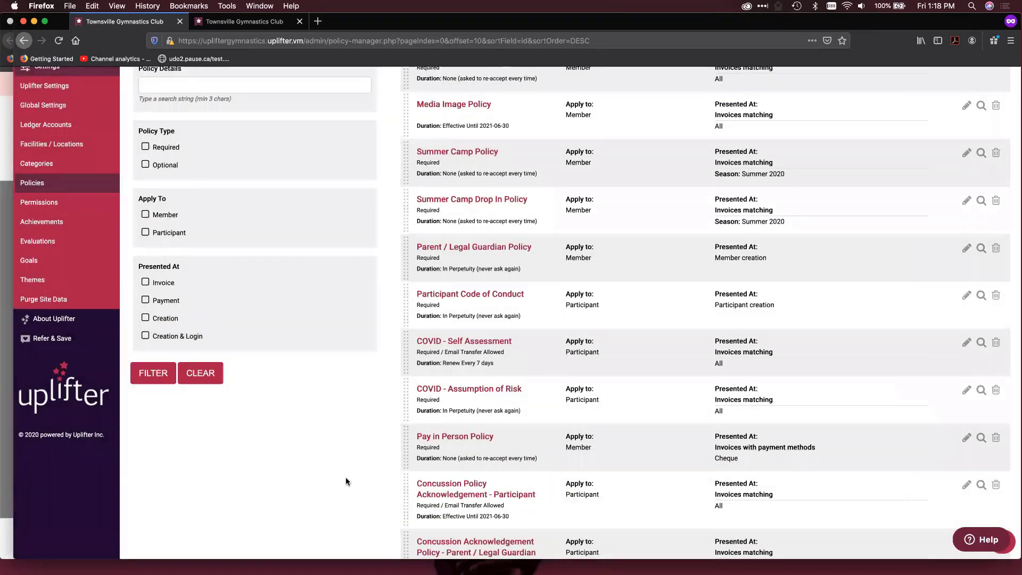
# - Switch to the club's public website and bring up its login and first-time registration page
pyautogui.scroll(3, 346, 477)
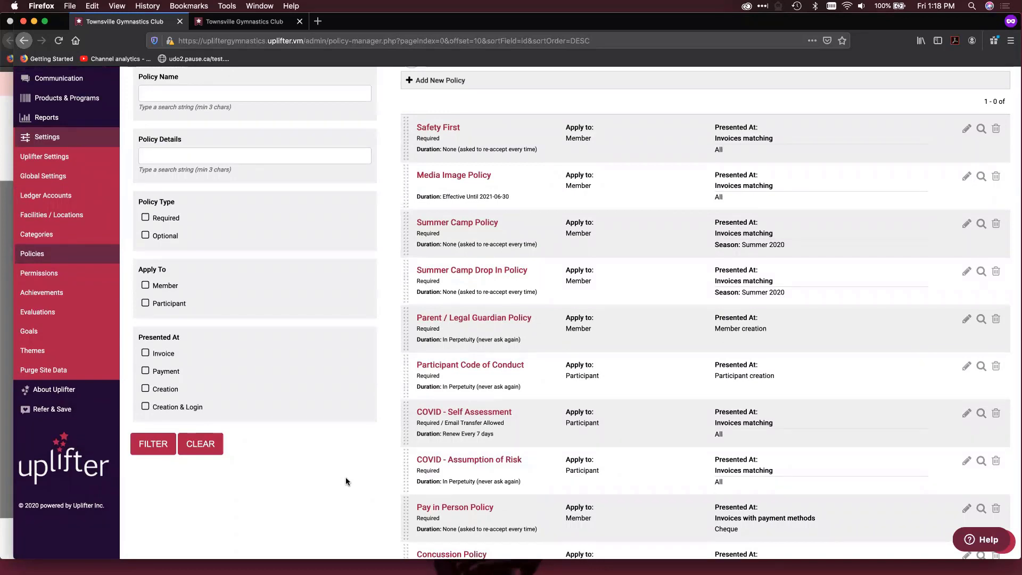
pyautogui.click(6, 154)
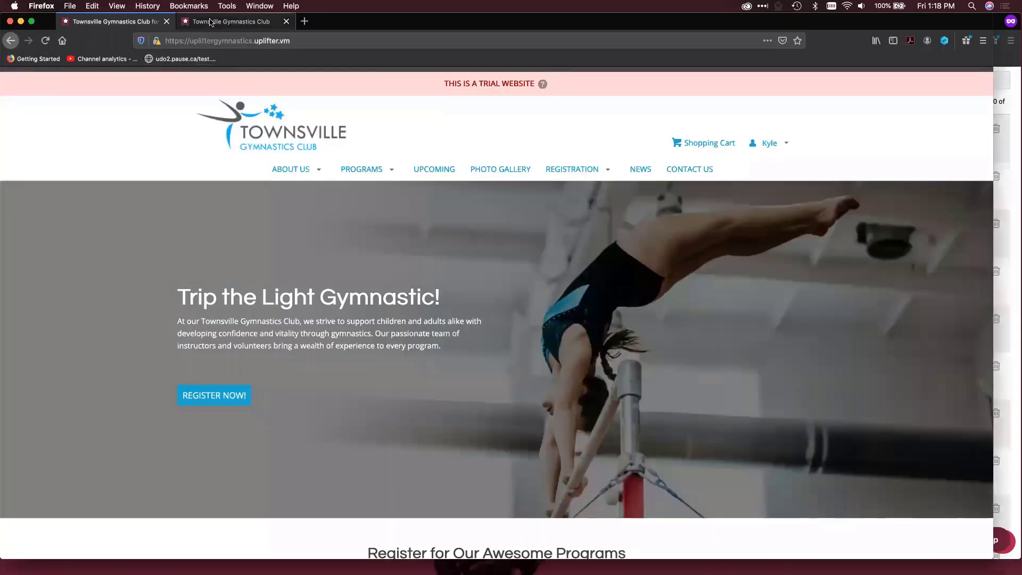
pyautogui.click(210, 22)
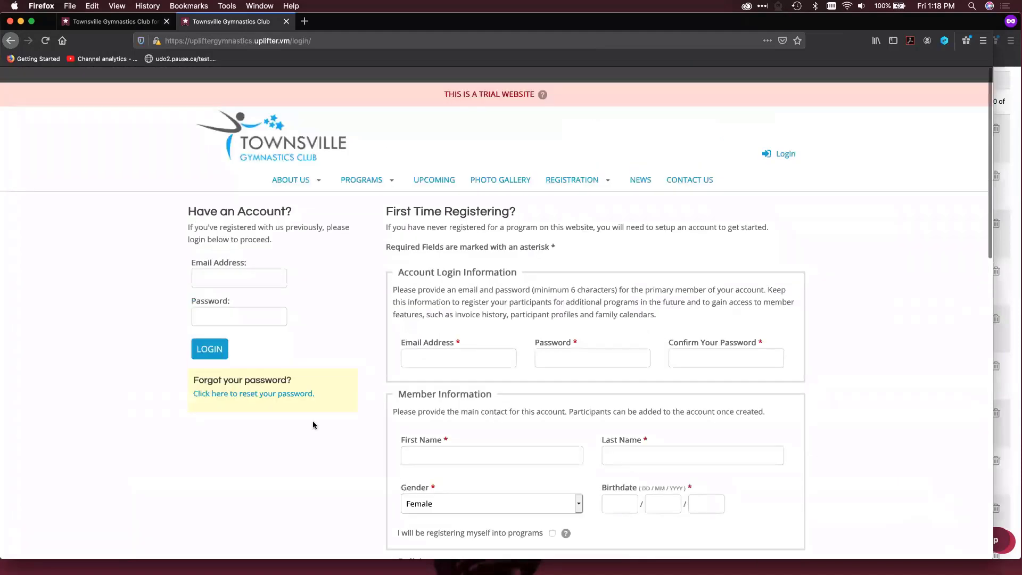
# - Expand the Parent / Legal Guardian Policy in the registration form and examine its acknowledgements and full-name acceptance field
pyautogui.scroll(-4, 313, 424)
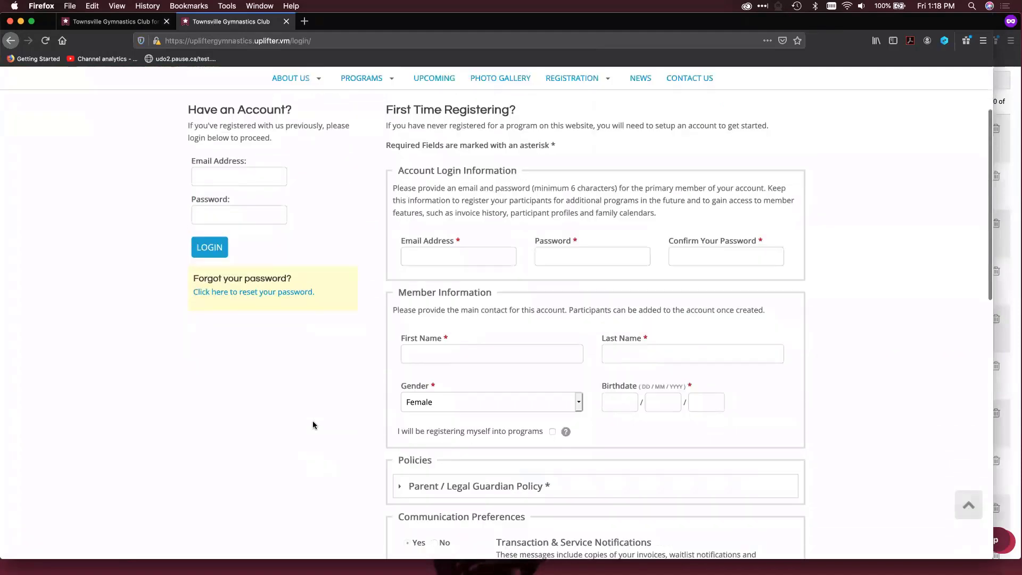
pyautogui.scroll(-1, 354, 427)
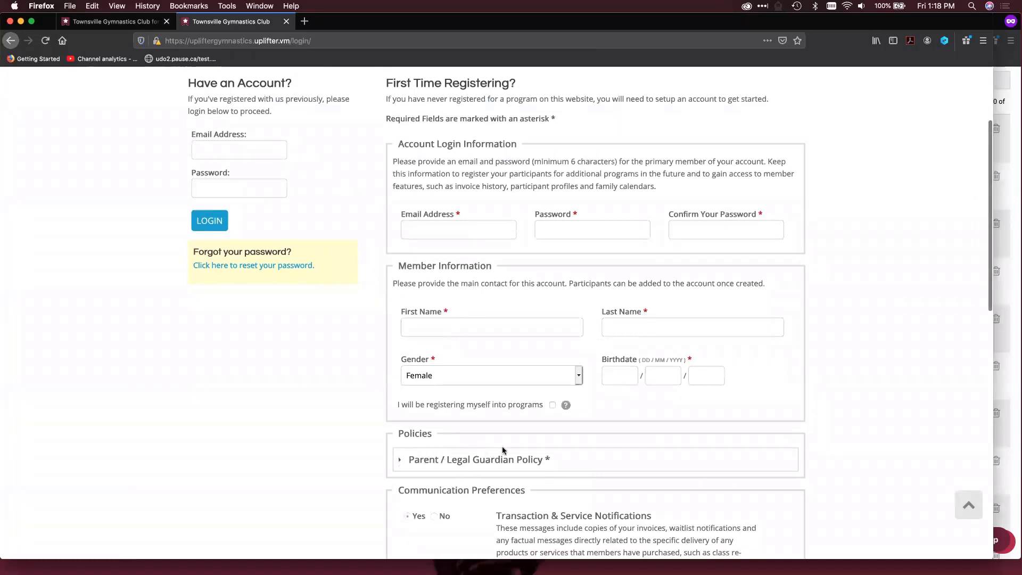
pyautogui.scroll(-3, 502, 447)
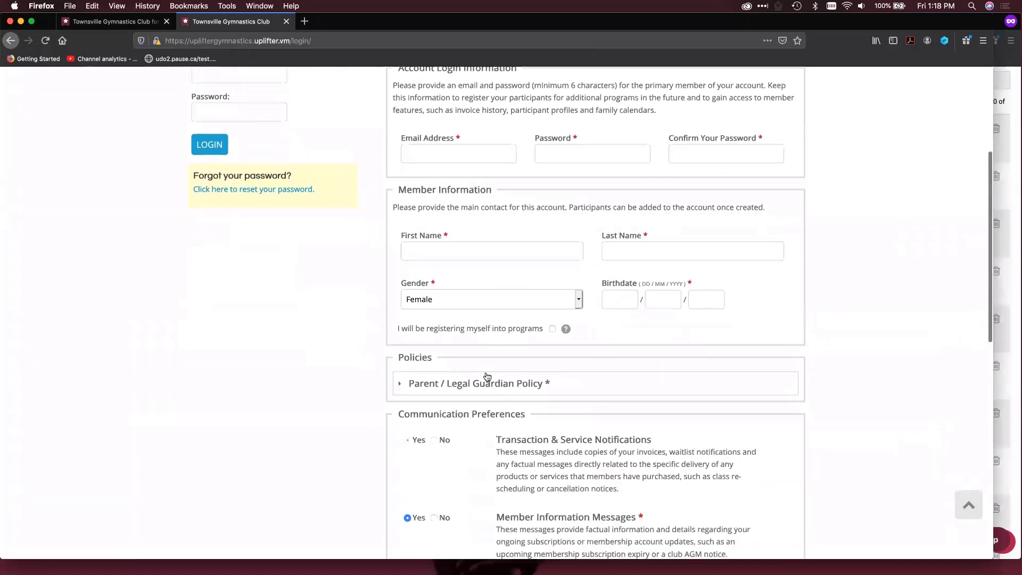
pyautogui.click(484, 385)
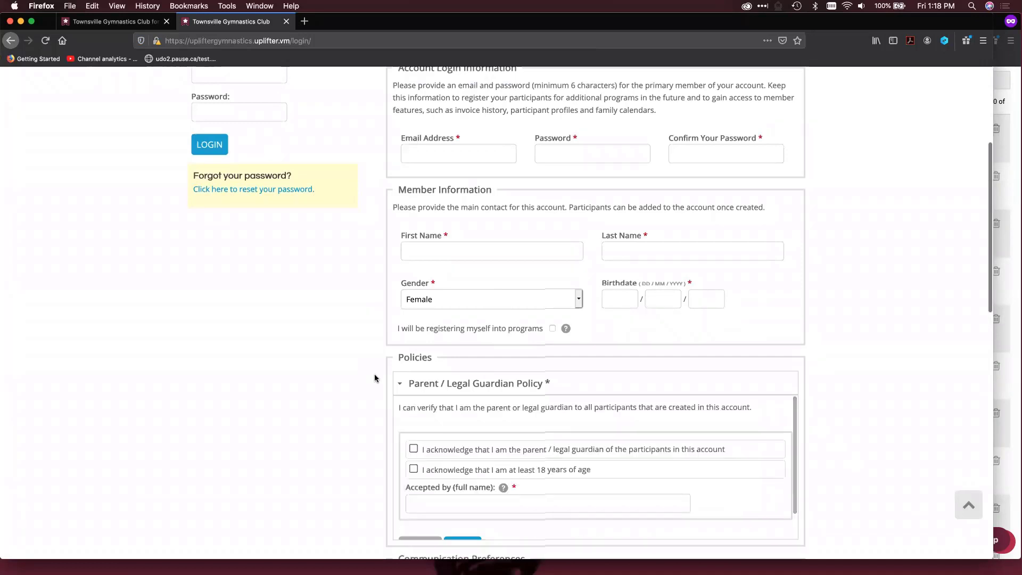
pyautogui.scroll(-1, 375, 378)
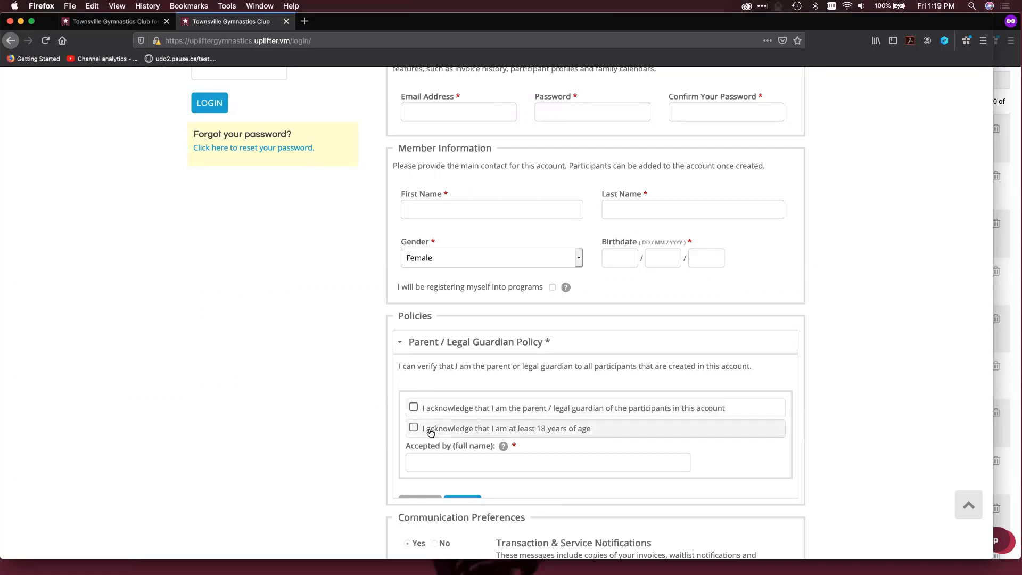
pyautogui.click(426, 462)
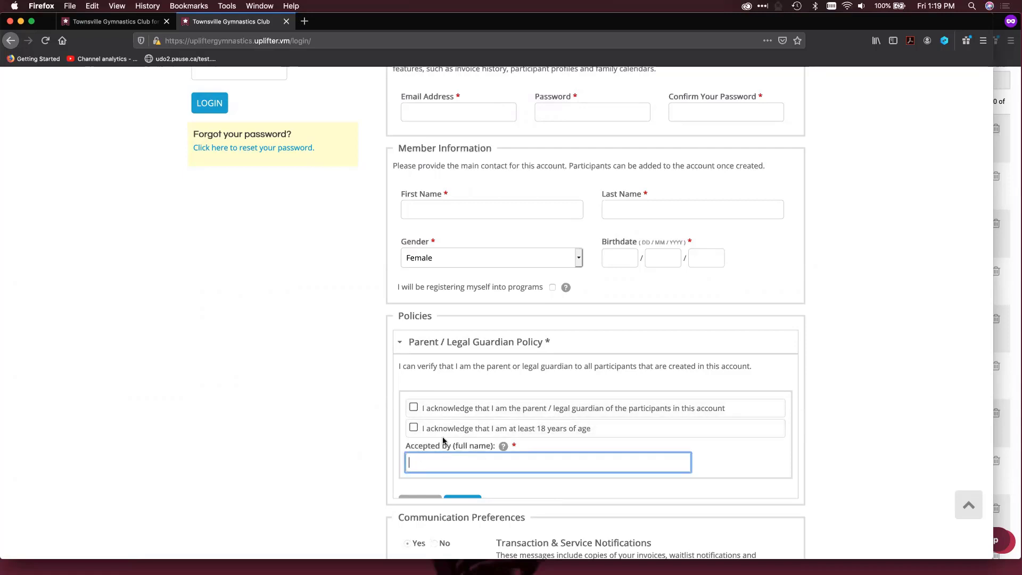
# - Mark in the member information that the account holder will be registering themselves into programs
pyautogui.scroll(3, 450, 455)
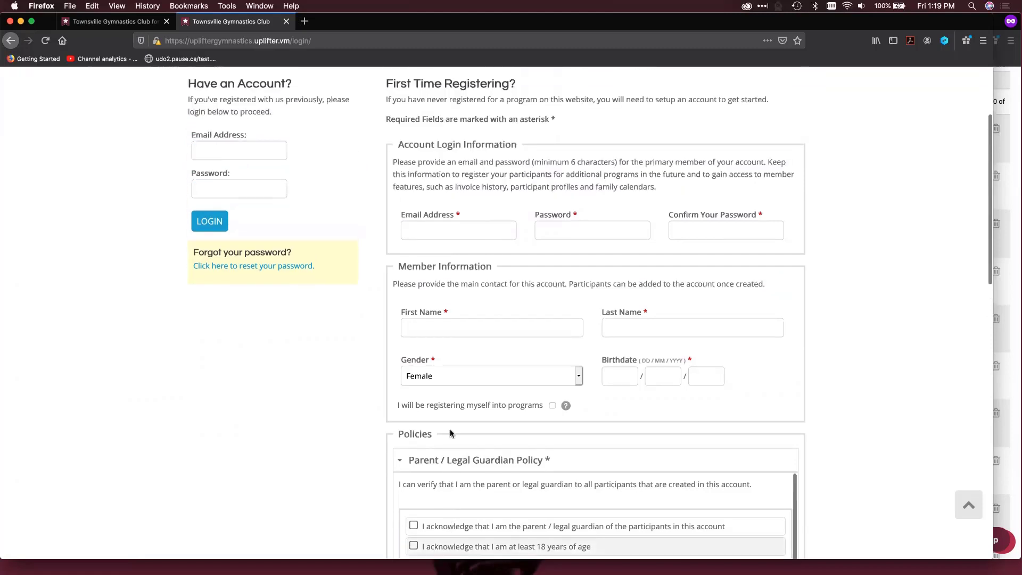
pyautogui.click(552, 406)
pyautogui.scroll(-2, 320, 411)
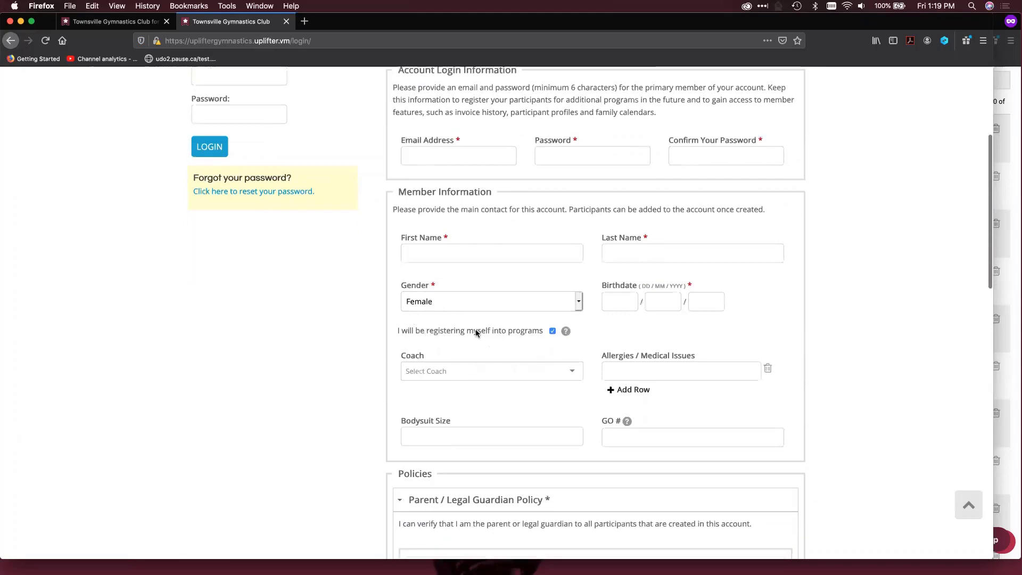
# - Collapse the Parent / Legal Guardian Policy and expand the Participant Code of Conduct to examine its acknowledgements
pyautogui.scroll(-5, 335, 360)
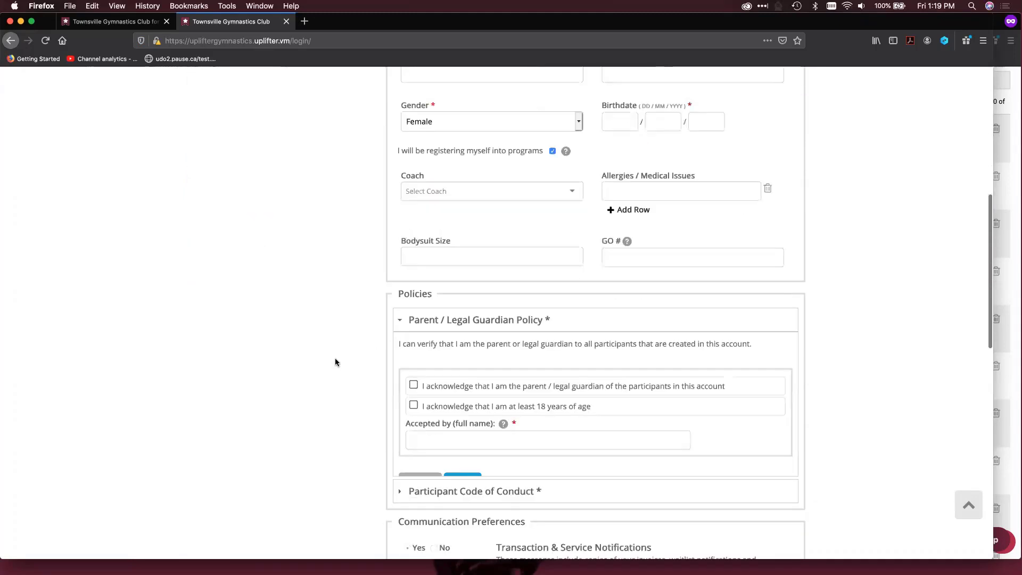
pyautogui.click(444, 325)
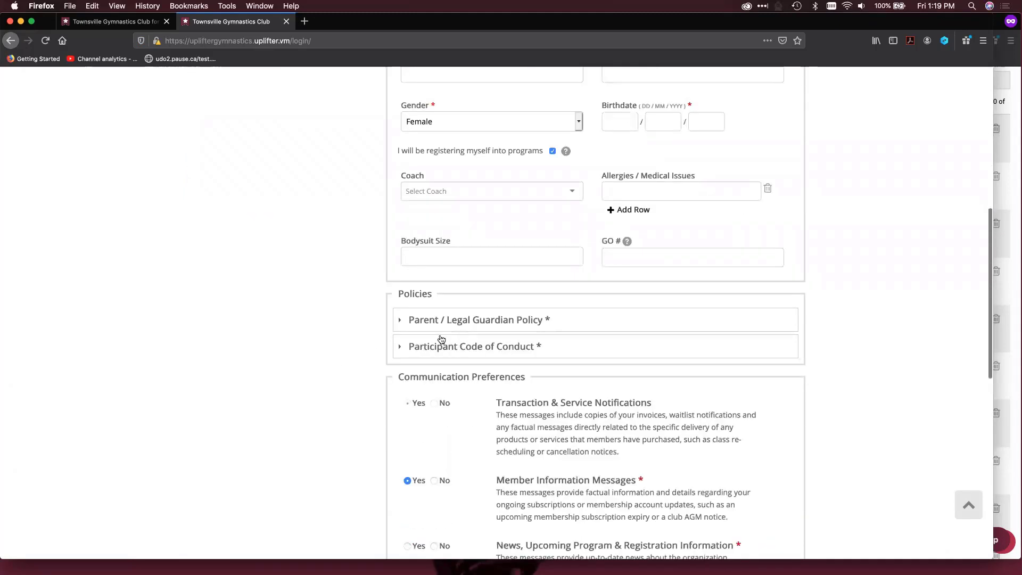
pyautogui.click(435, 352)
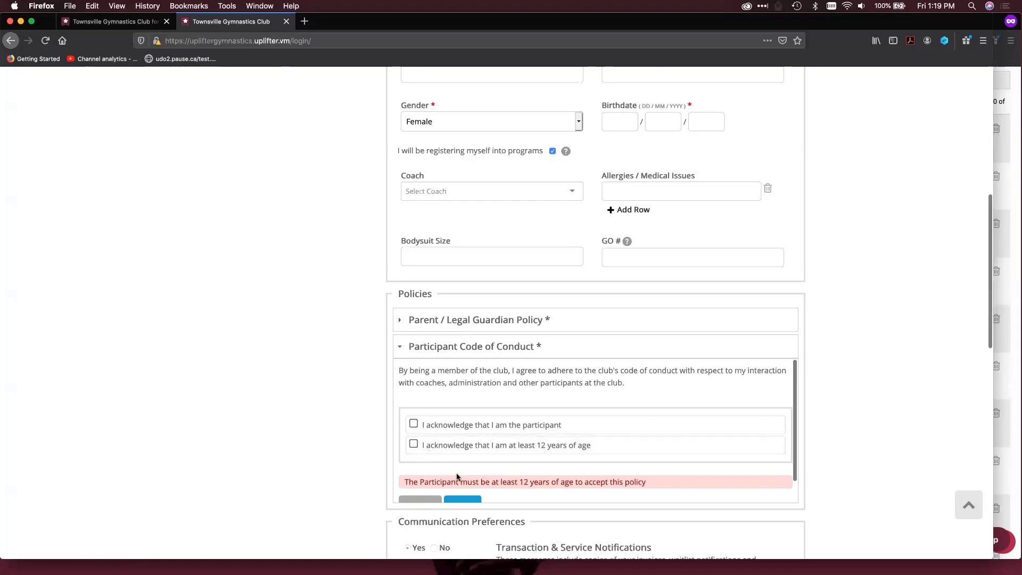
pyautogui.scroll(1, 457, 477)
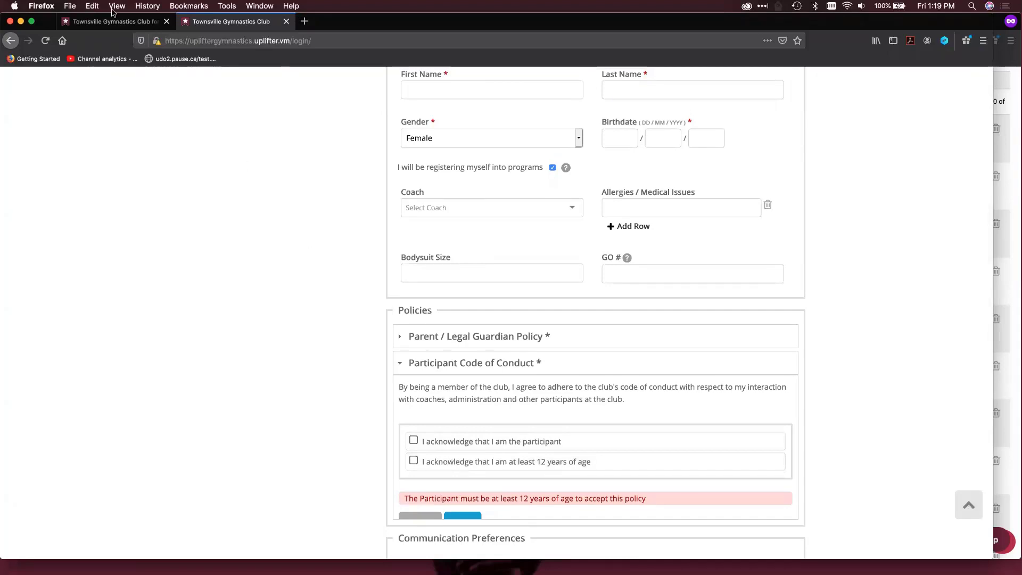
# - Return to the club's public home page and bring up the Women's program registrations
pyautogui.click(97, 20)
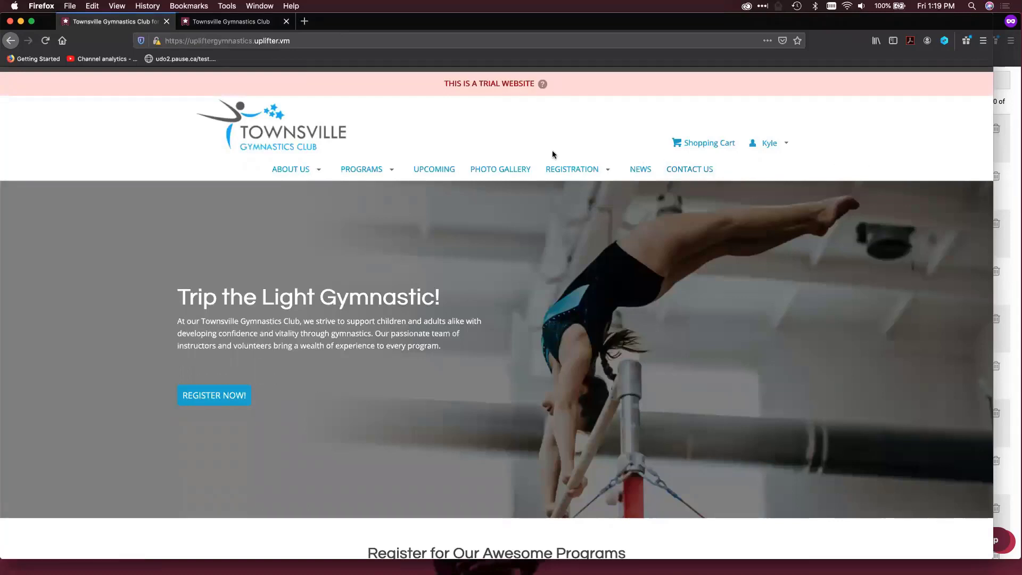
pyautogui.press('super+r')
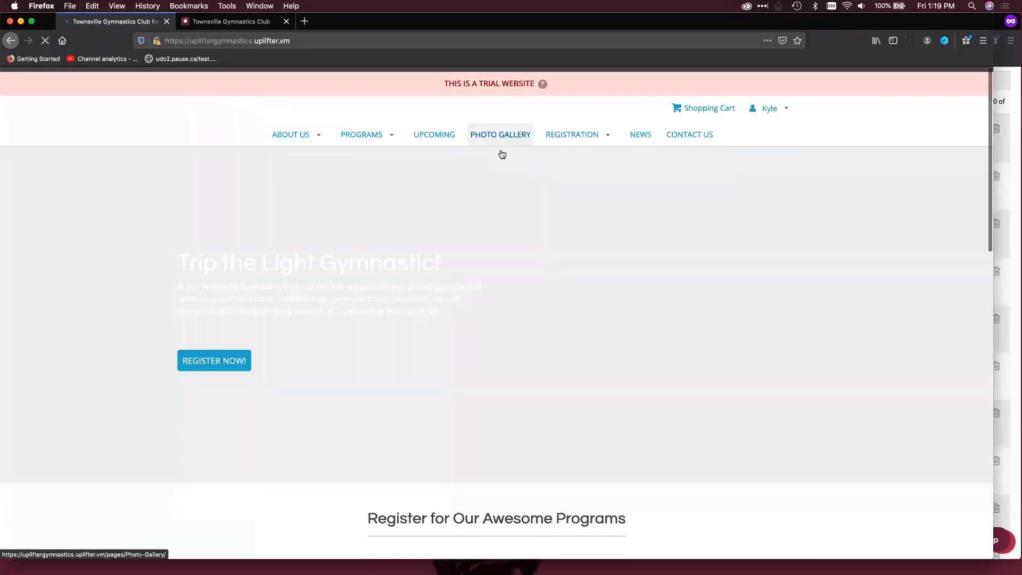
pyautogui.moveTo(548, 169)
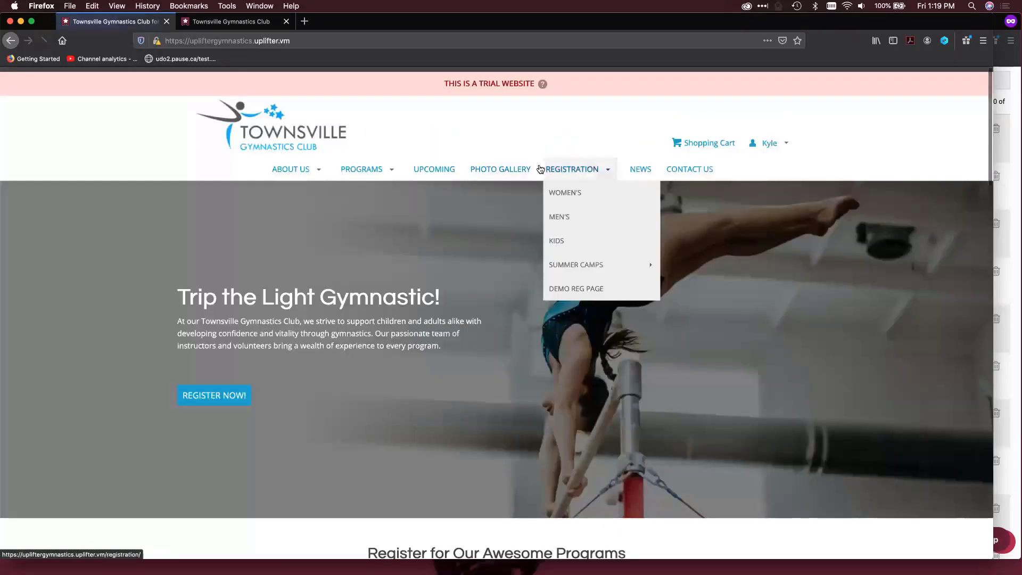
pyautogui.click(554, 193)
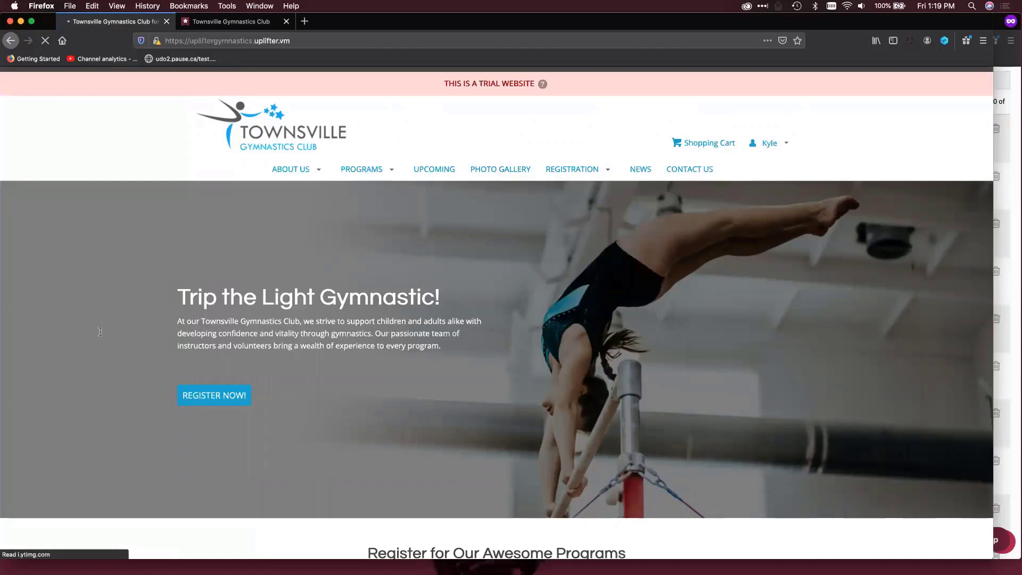
pyautogui.scroll(-15, 570, 362)
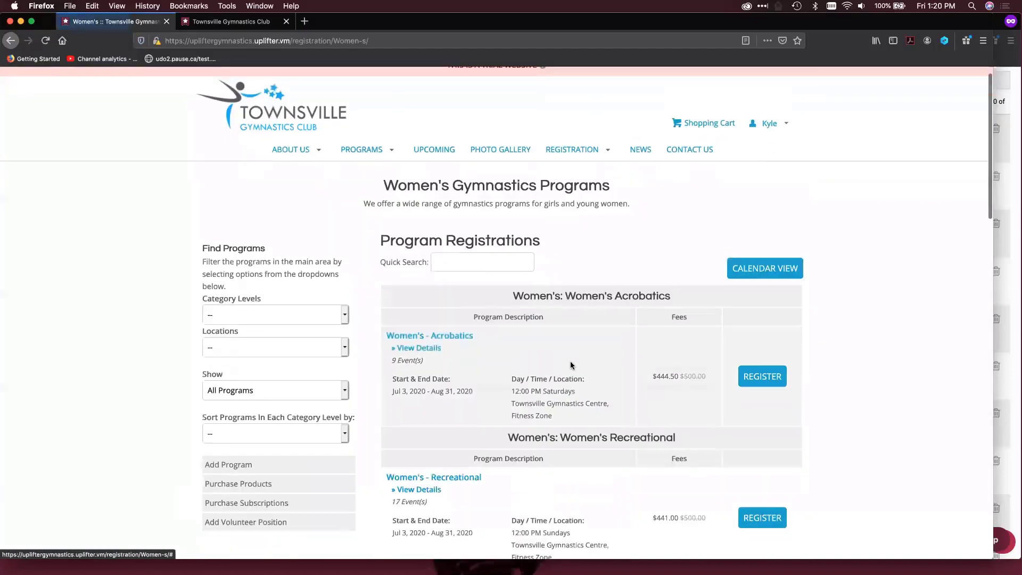
pyautogui.scroll(5, 571, 361)
pyautogui.rightClick(572, 362)
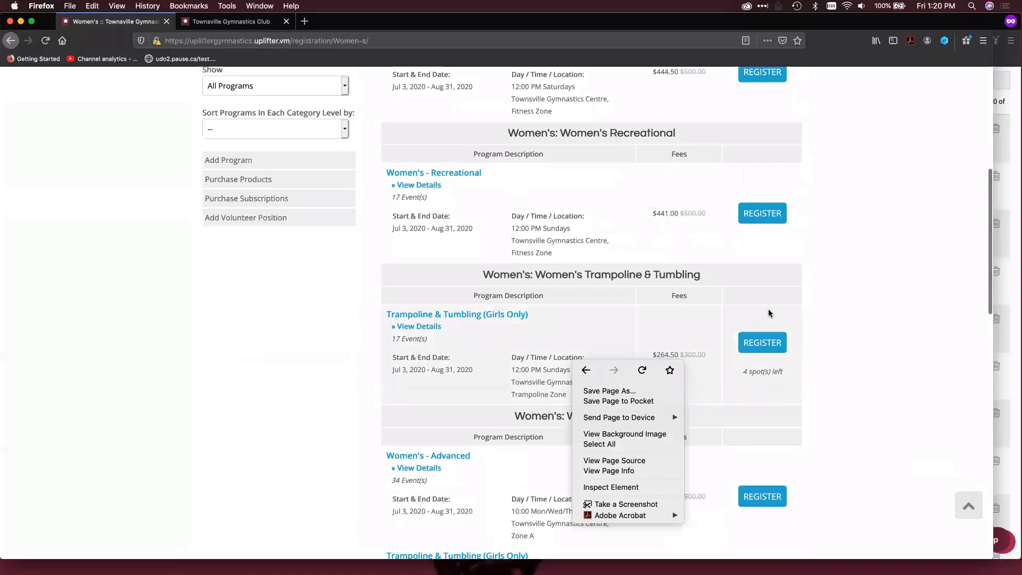
pyautogui.click(829, 319)
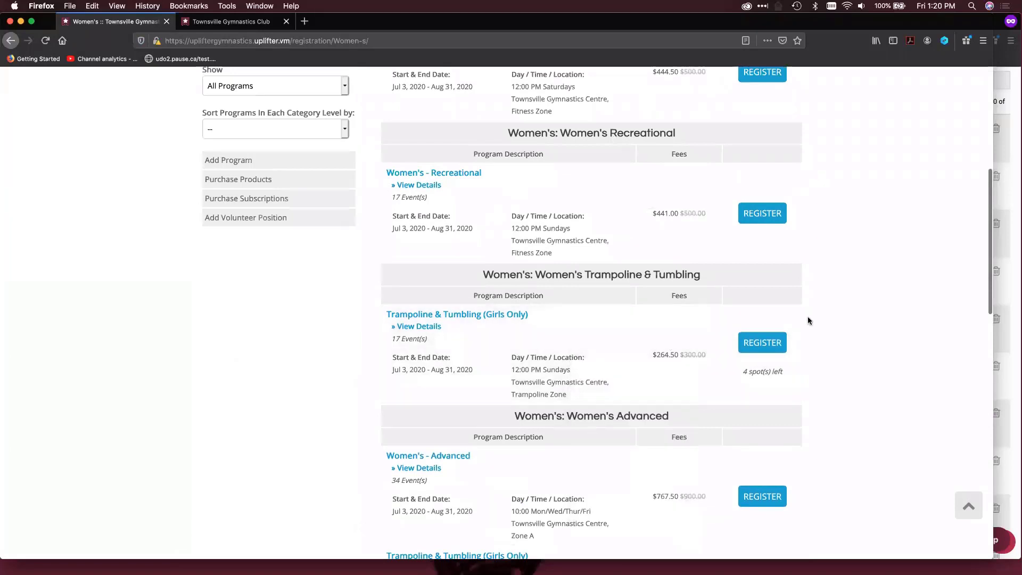
# - Register the participant for Trampoline & Tumbling (Girls Only) and view the shopping cart
pyautogui.click(761, 341)
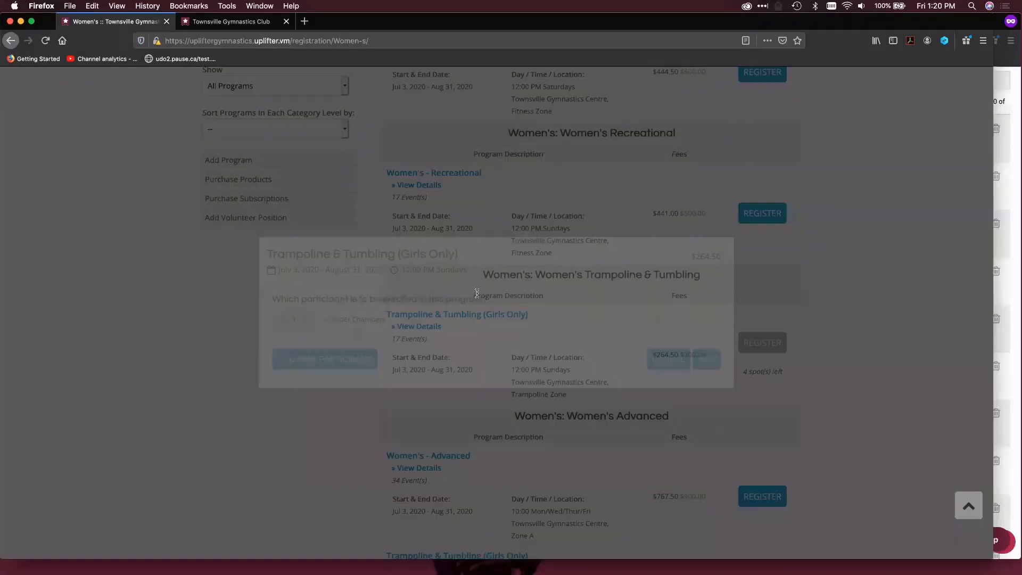
pyautogui.click(713, 359)
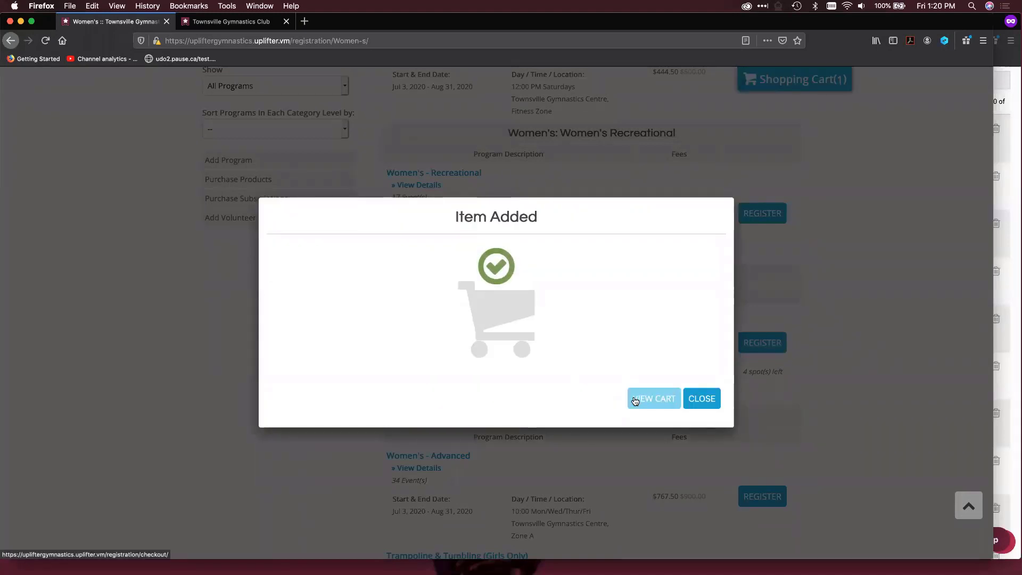
pyautogui.click(635, 401)
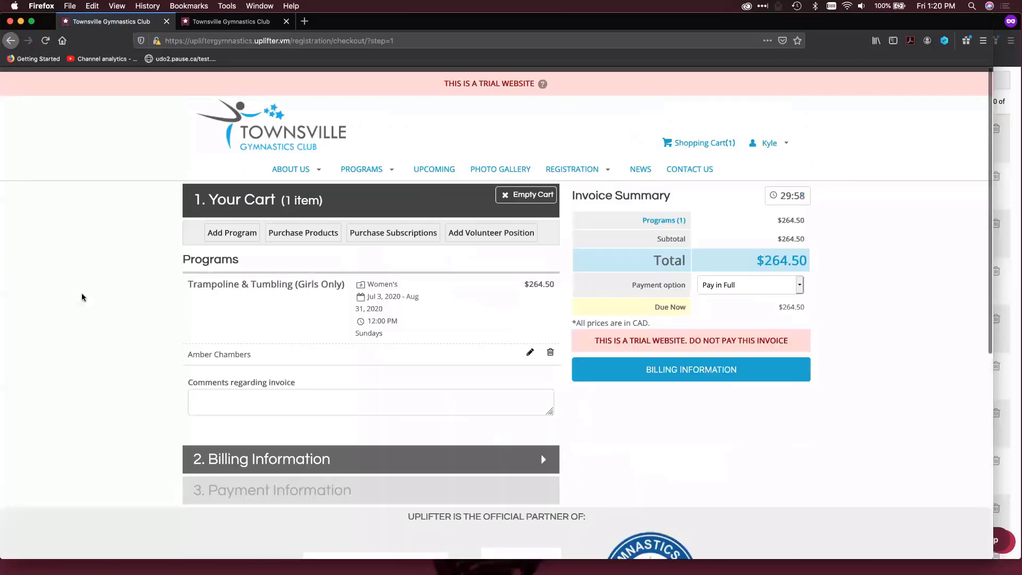
# - Continue to the billing information and review the participant's already accepted COVID - Self Assessment policy
pyautogui.scroll(-1, 304, 269)
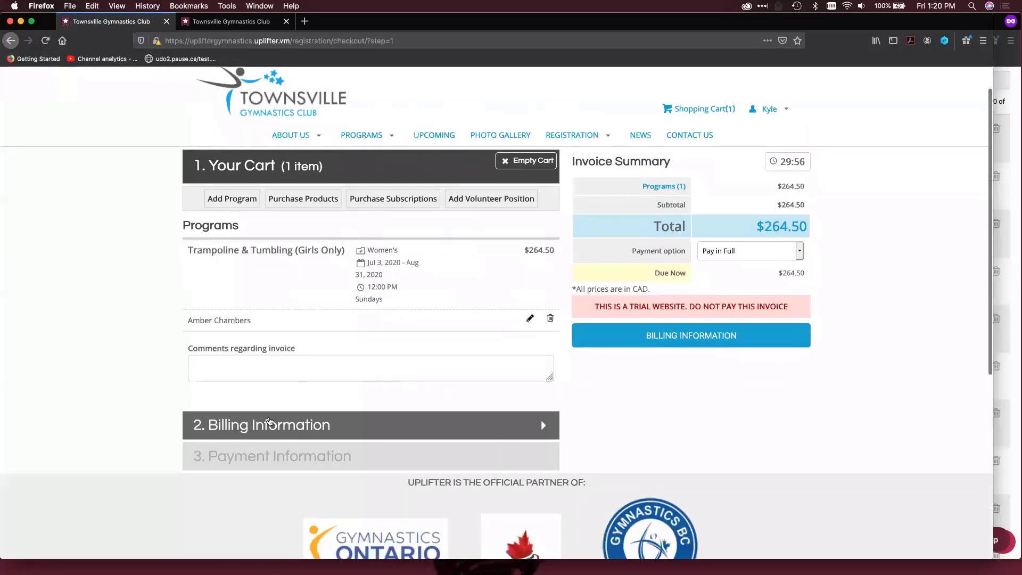
pyautogui.click(264, 423)
pyautogui.scroll(-2, 32, 331)
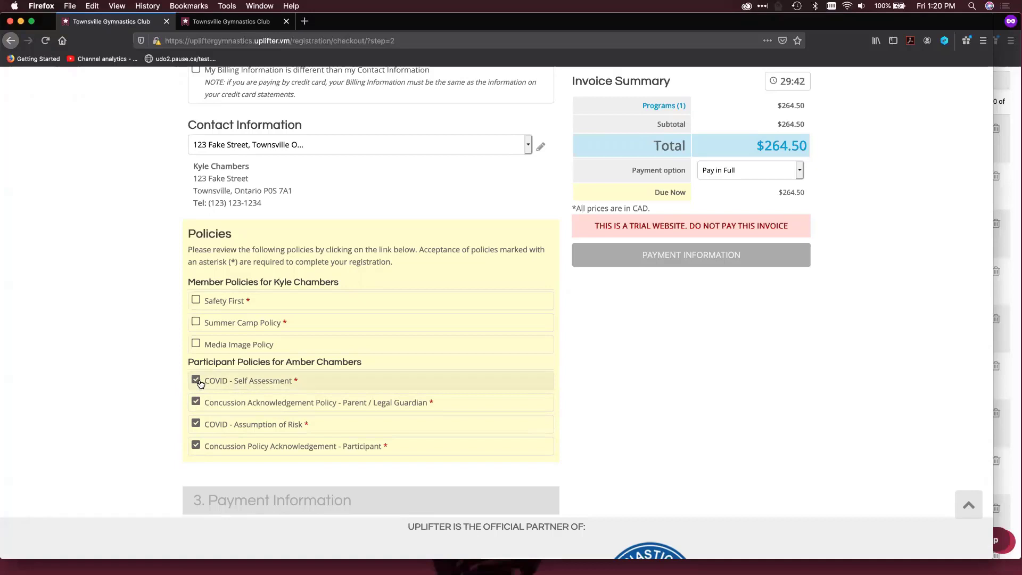
pyautogui.click(223, 381)
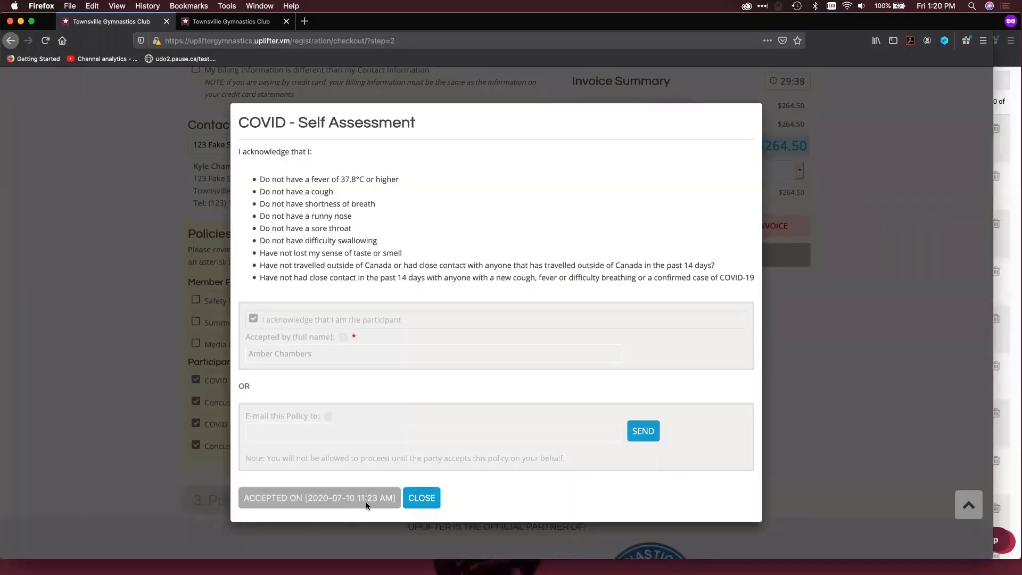
pyautogui.click(422, 498)
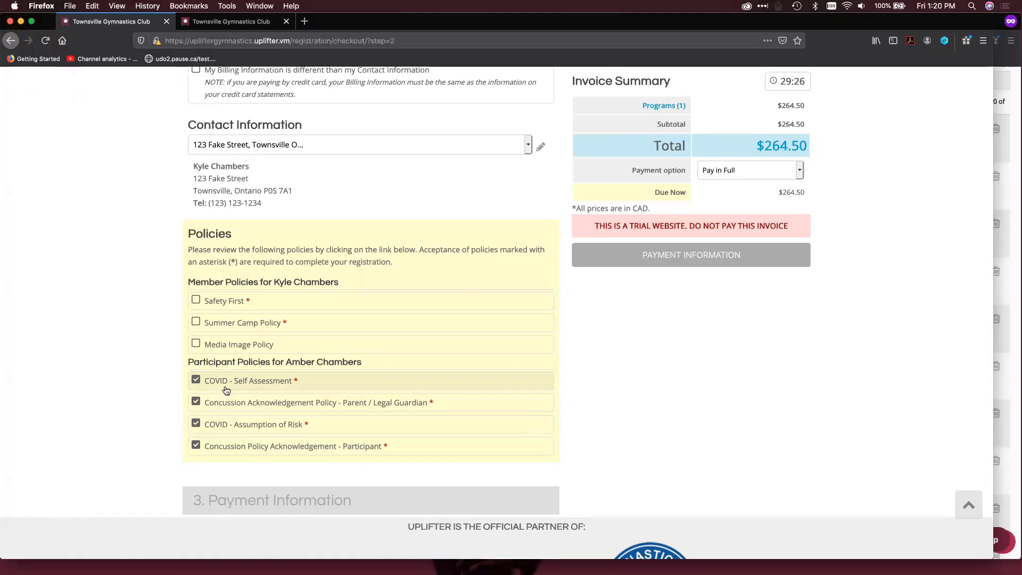
# - Accept the Safety First and Summer Camp Policy member policies in the checkout
pyautogui.click(210, 301)
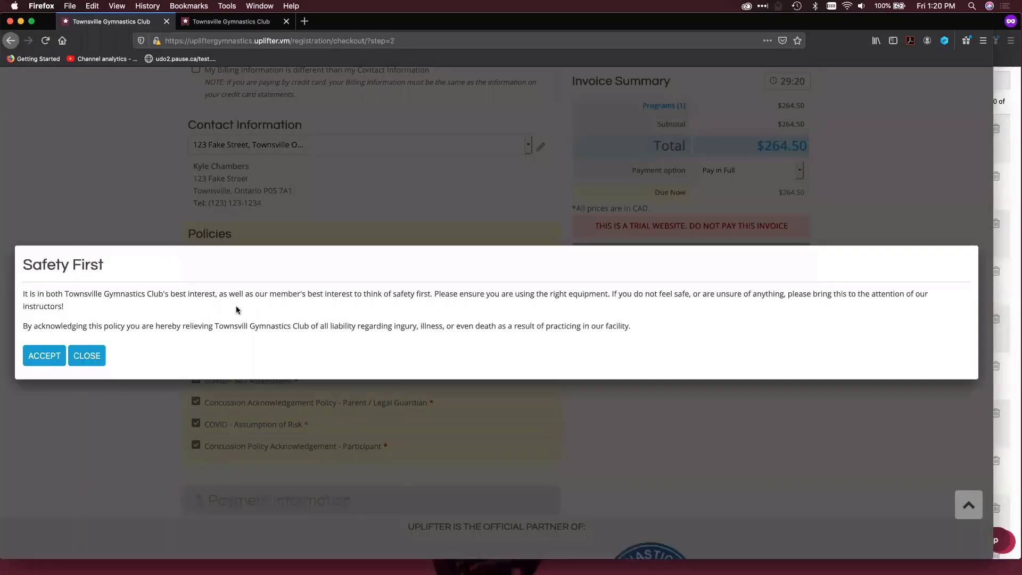
pyautogui.click(49, 357)
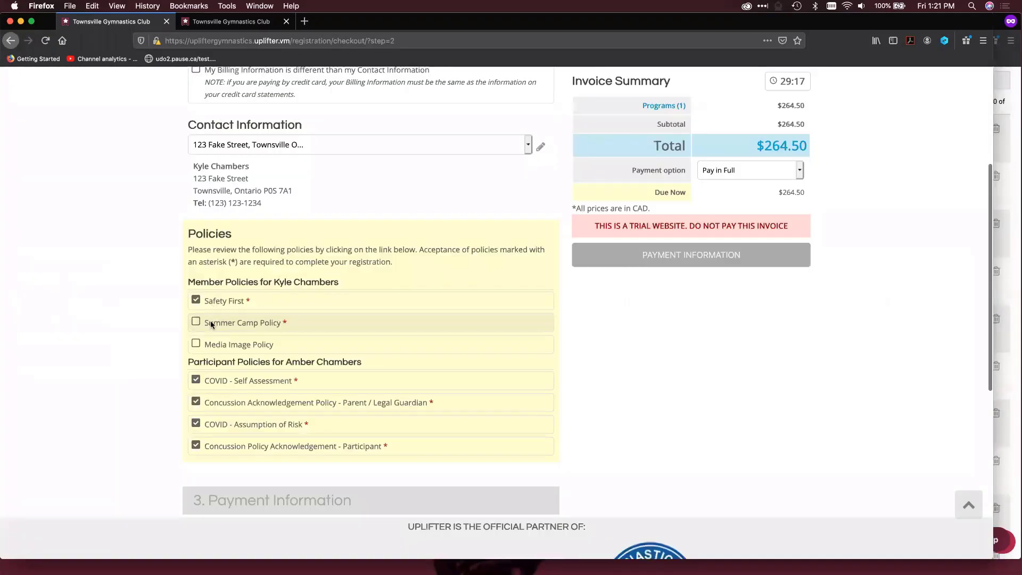
pyautogui.click(210, 320)
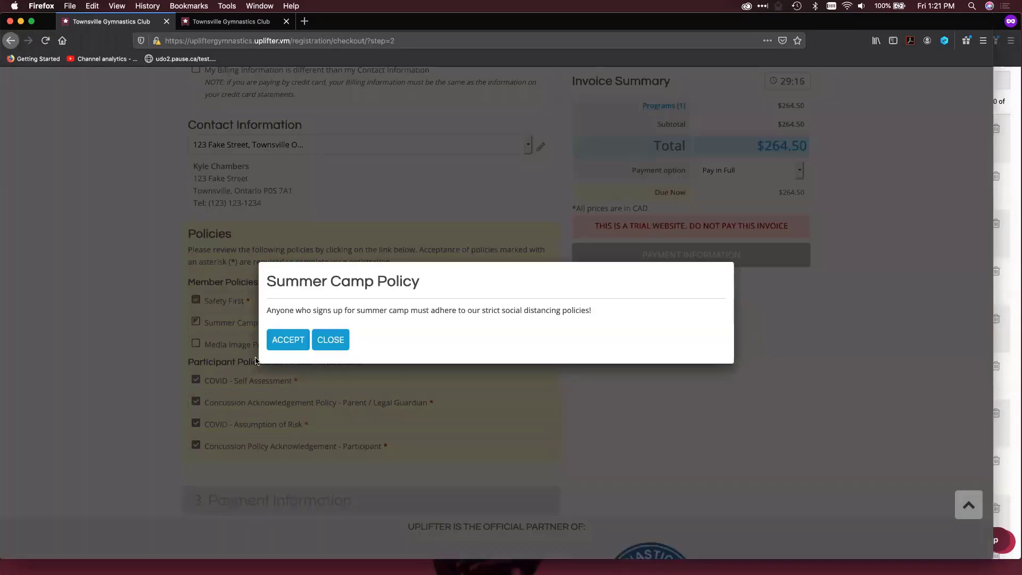
pyautogui.click(275, 343)
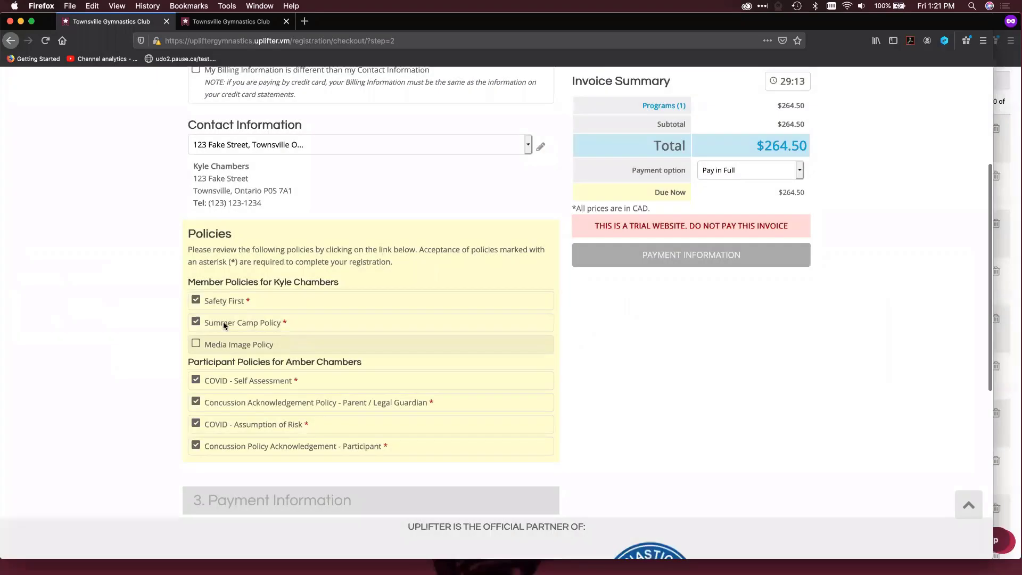
# - View the Media Image Policy, close it without accepting, and proceed to the payment information
pyautogui.click(220, 322)
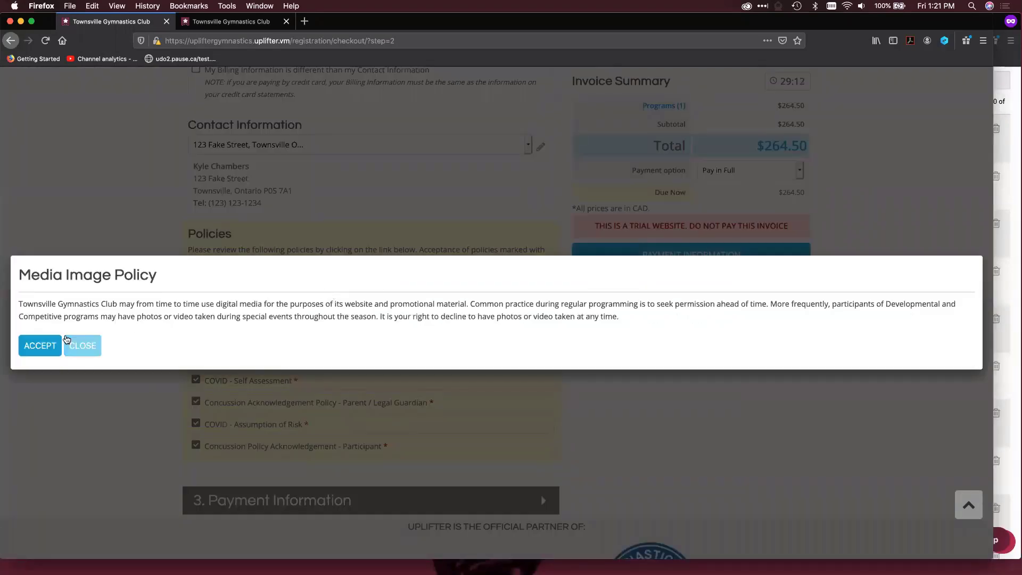
pyautogui.click(69, 345)
pyautogui.scroll(-1, 261, 460)
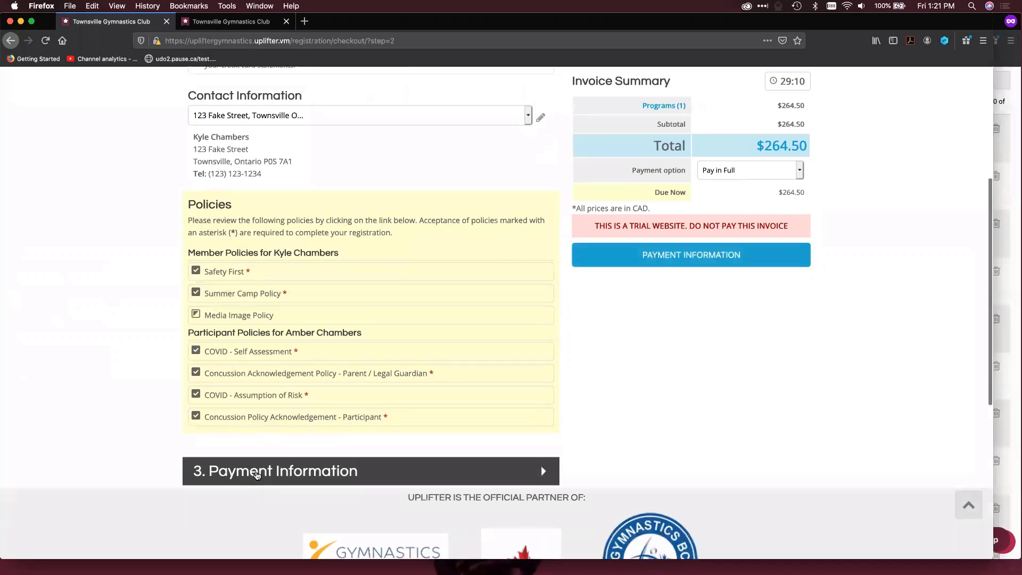
pyautogui.click(253, 464)
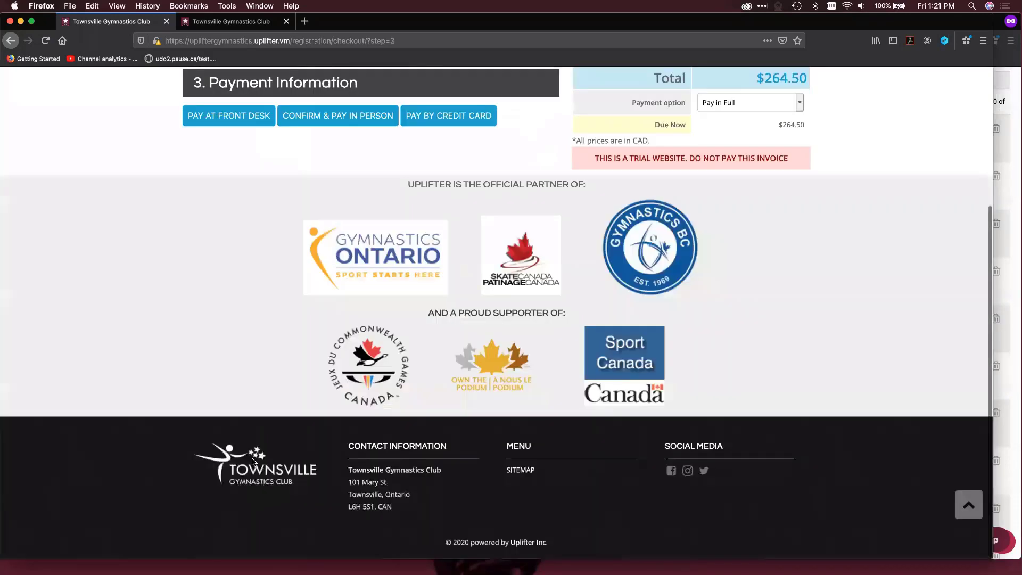
pyautogui.scroll(3, 277, 350)
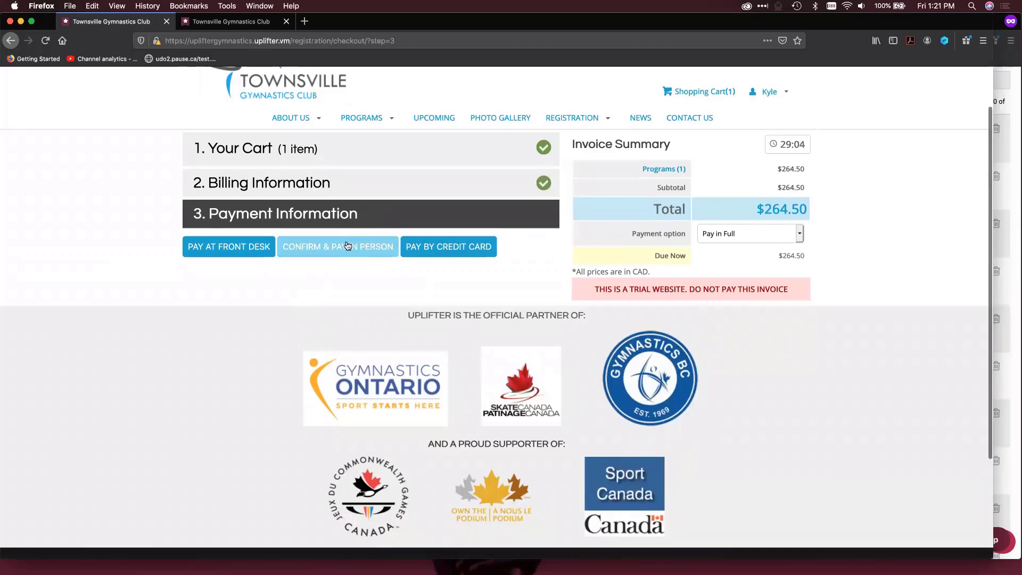
# - Check which payment method the Pay in Person Policy is tied to in the admin policy list and return to the checkout
pyautogui.click(1006, 254)
pyautogui.scroll(-5, 482, 317)
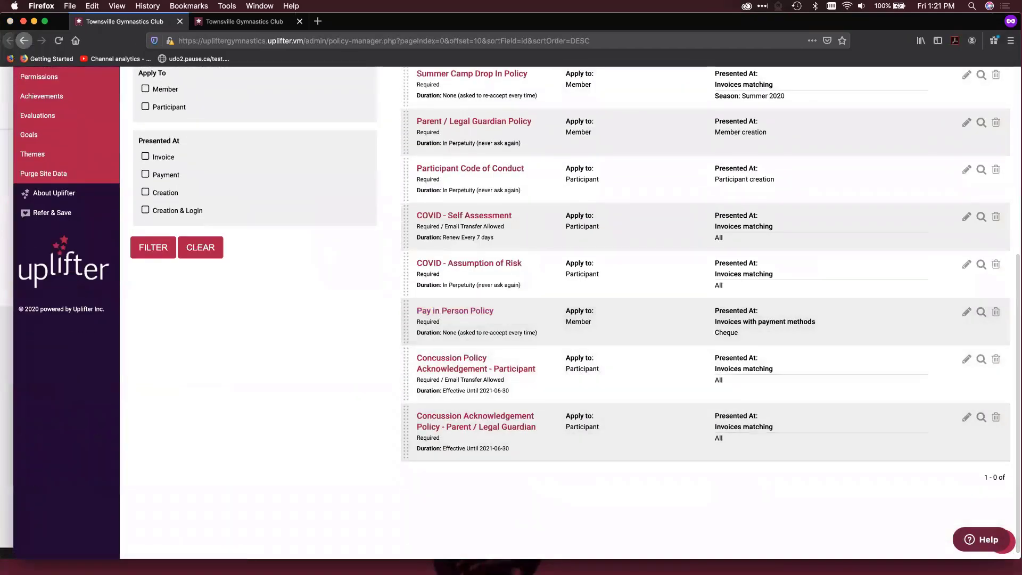
pyautogui.click(5, 464)
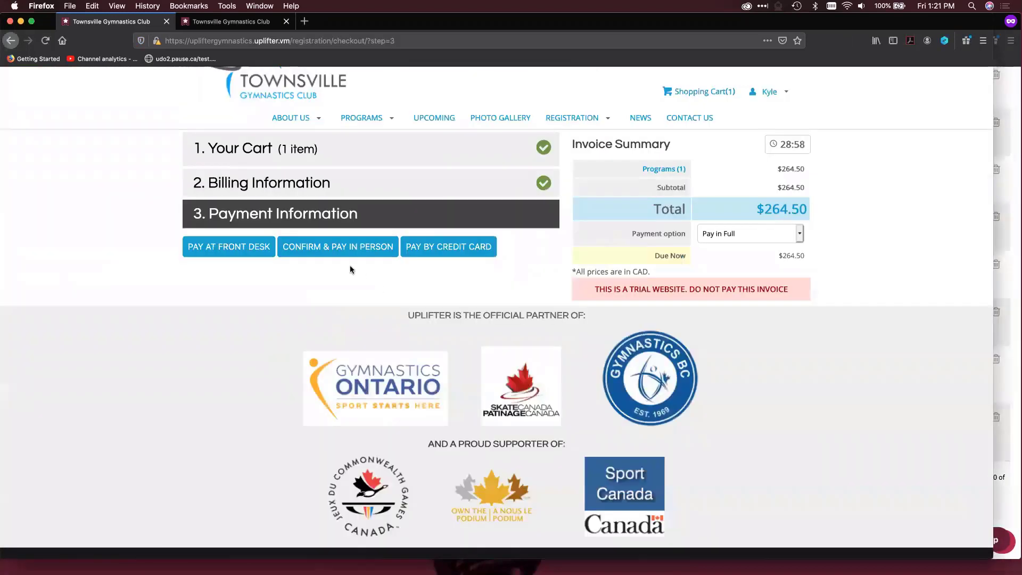
# - Compare the in-person and credit card payment options, and read the Pay in Person Policy without accepting it
pyautogui.click(320, 254)
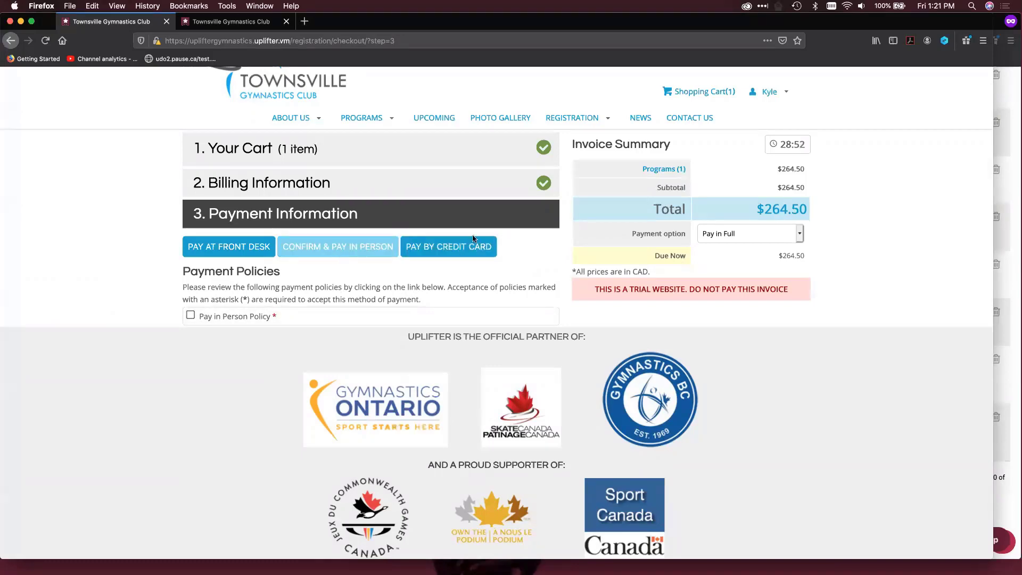
pyautogui.click(472, 252)
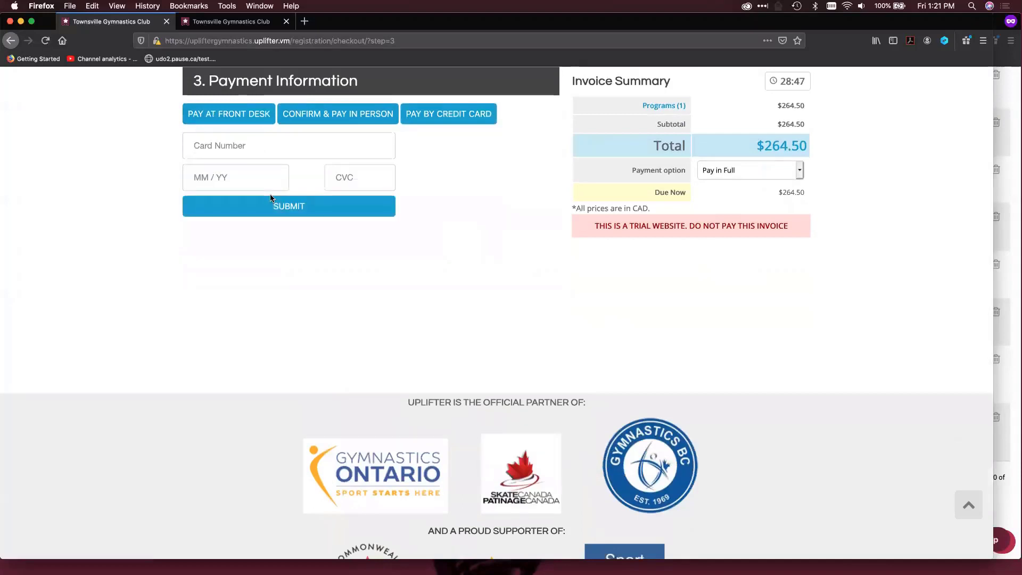
pyautogui.click(322, 118)
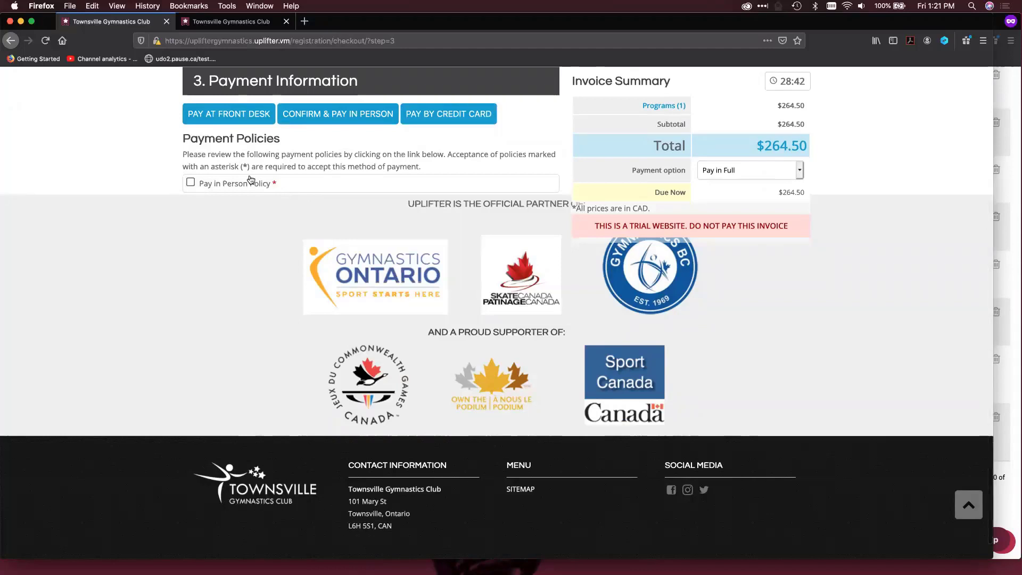
pyautogui.click(235, 184)
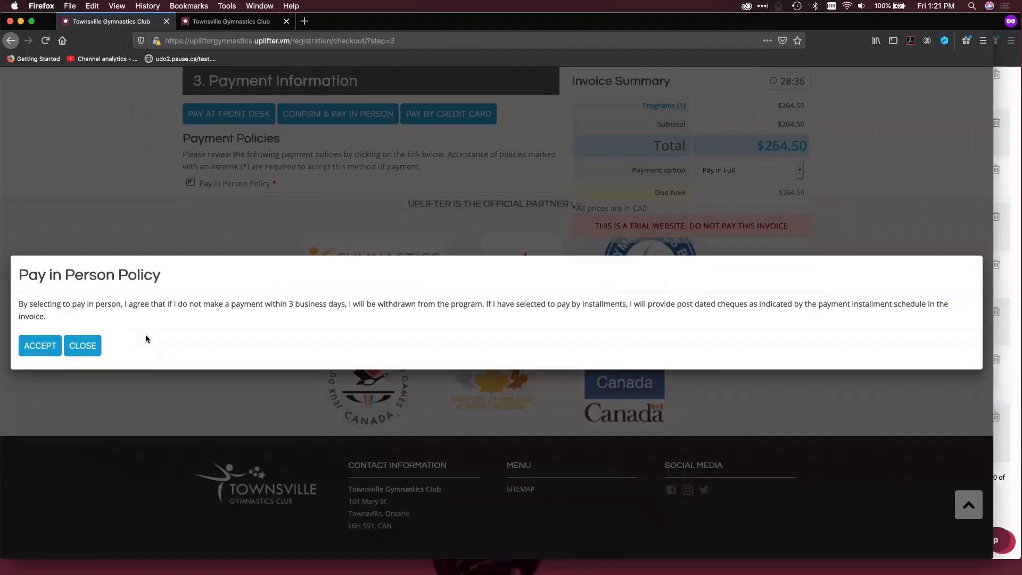
pyautogui.click(90, 344)
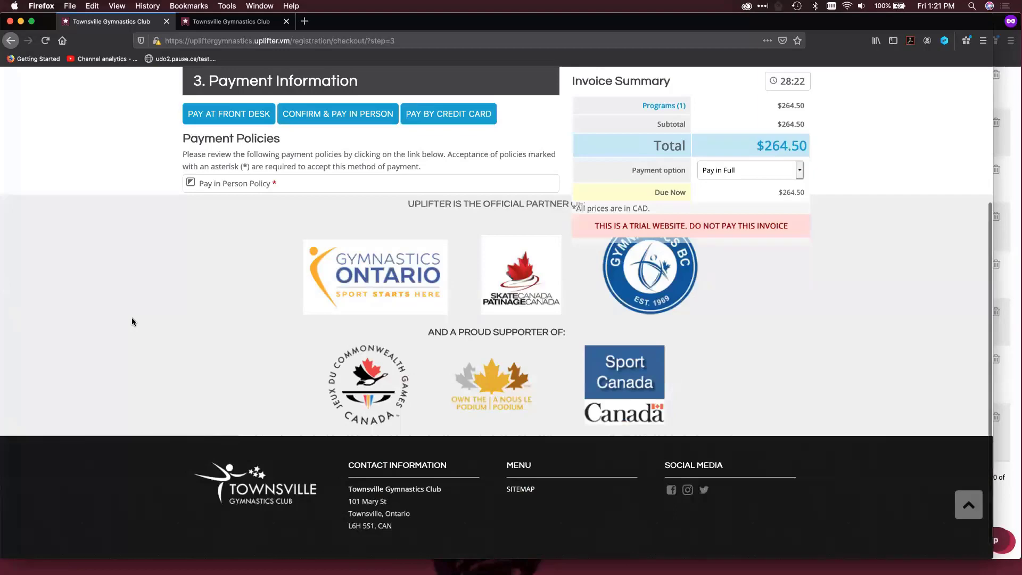
pyautogui.scroll(3, 132, 322)
pyautogui.scroll(2, 132, 322)
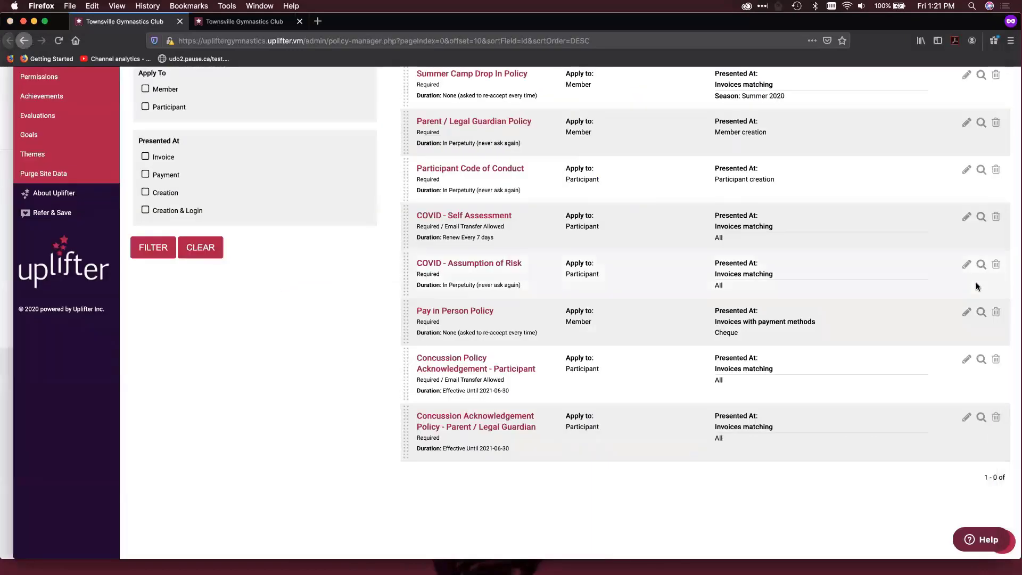
# - Switch to the admin site's new invoice page and create an invoice for an existing member found by name
pyautogui.click(245, 21)
pyautogui.click(192, 203)
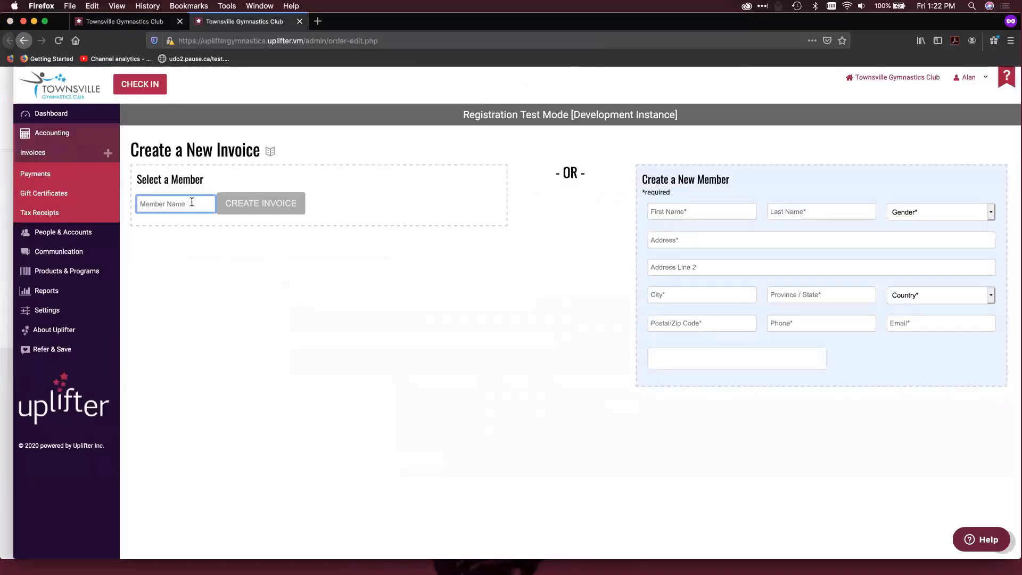
pyautogui.write('ran')
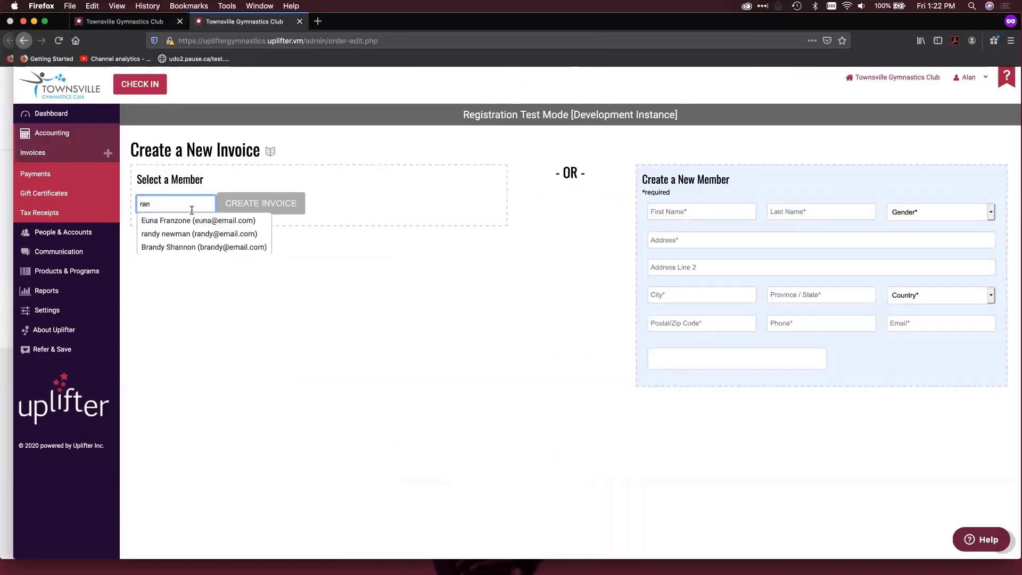
pyautogui.click(192, 234)
pyautogui.click(293, 206)
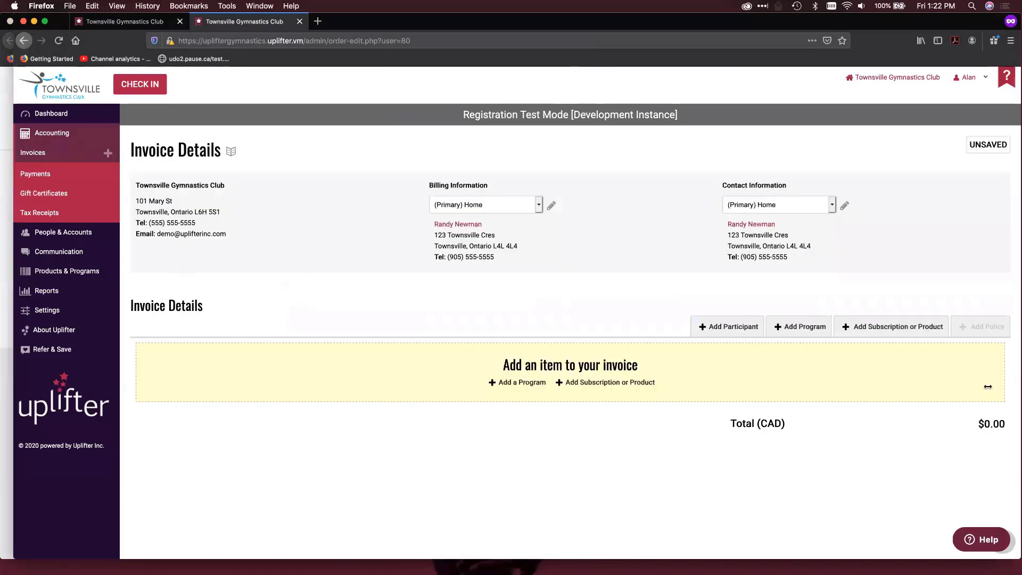
# - Try to add the Trampoline & Tumbling (Girls Only) program to the invoice and calculate the total
pyautogui.click(796, 328)
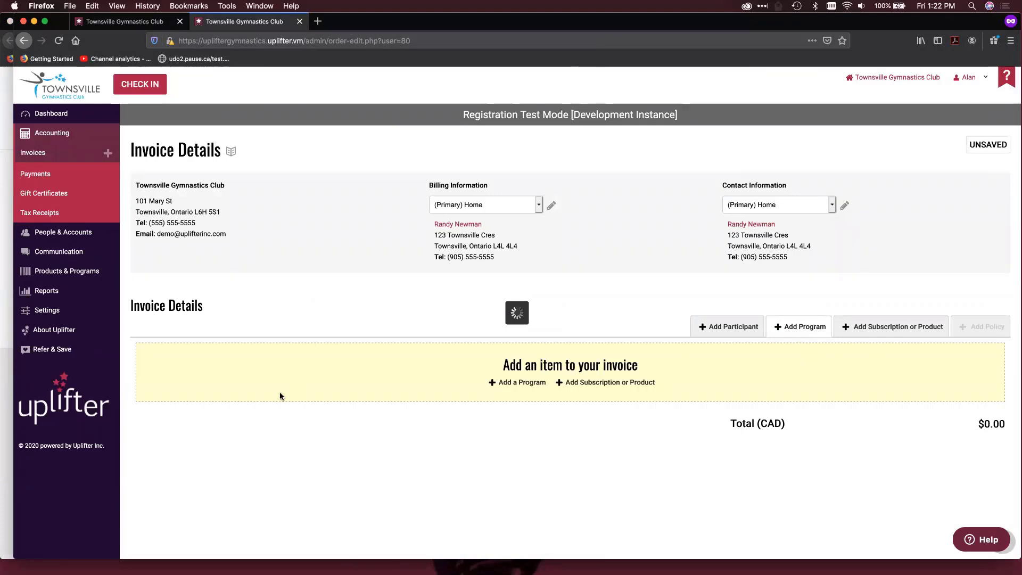
pyautogui.scroll(-3, 296, 401)
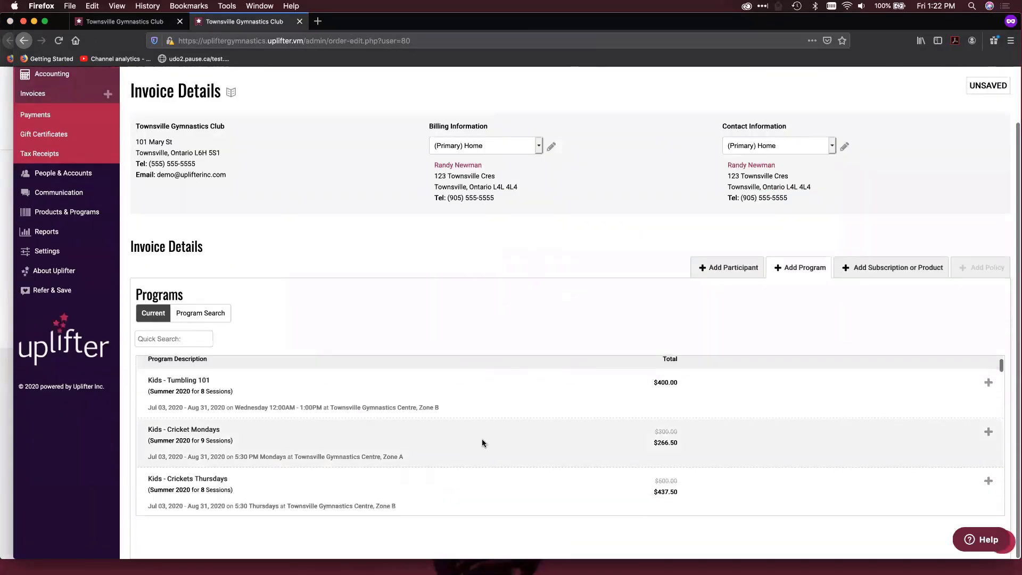
pyautogui.scroll(-5, 481, 439)
pyautogui.click(170, 337)
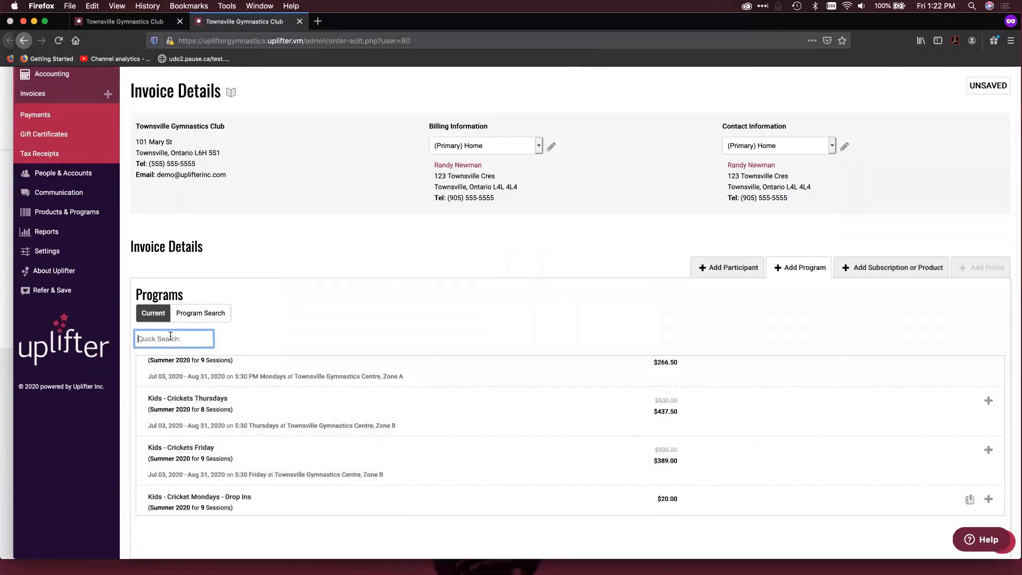
pyautogui.write('tumb')
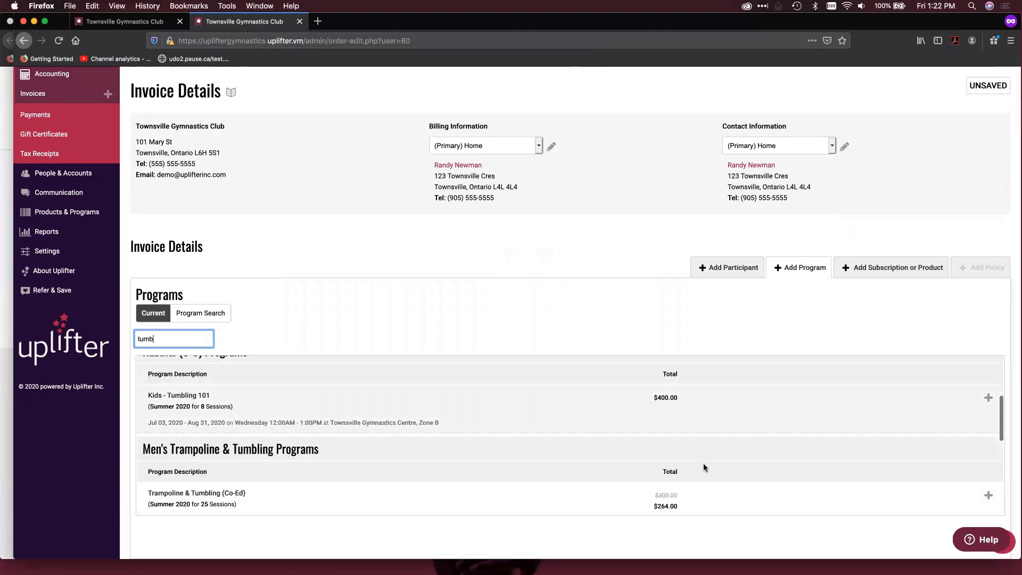
pyautogui.scroll(-5, 800, 502)
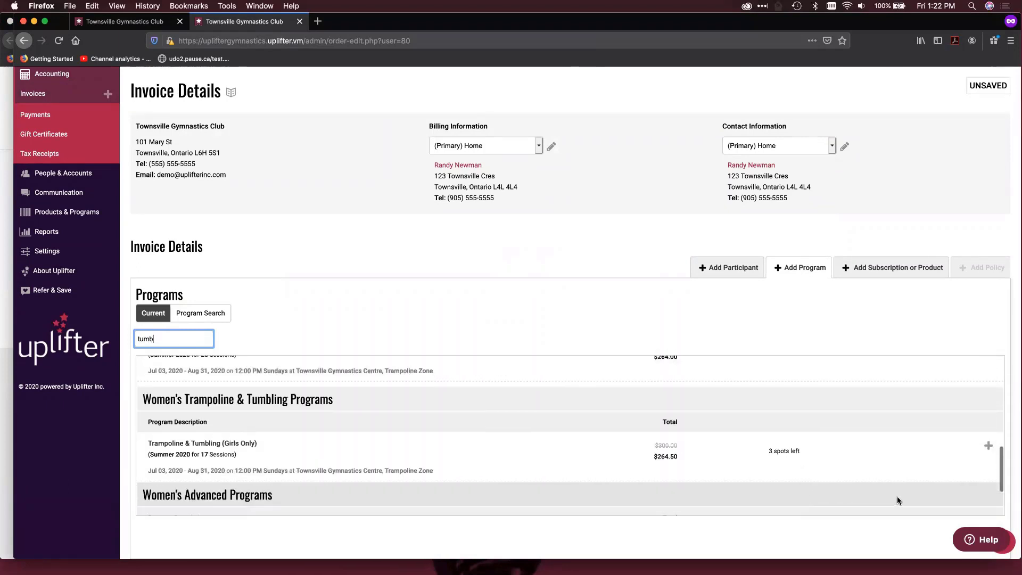
pyautogui.click(988, 446)
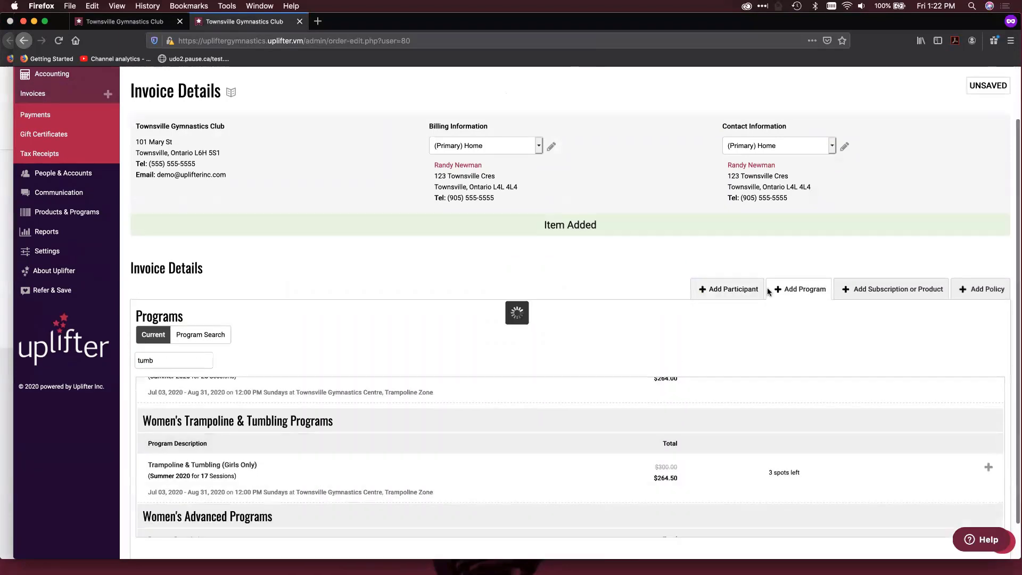
pyautogui.click(798, 292)
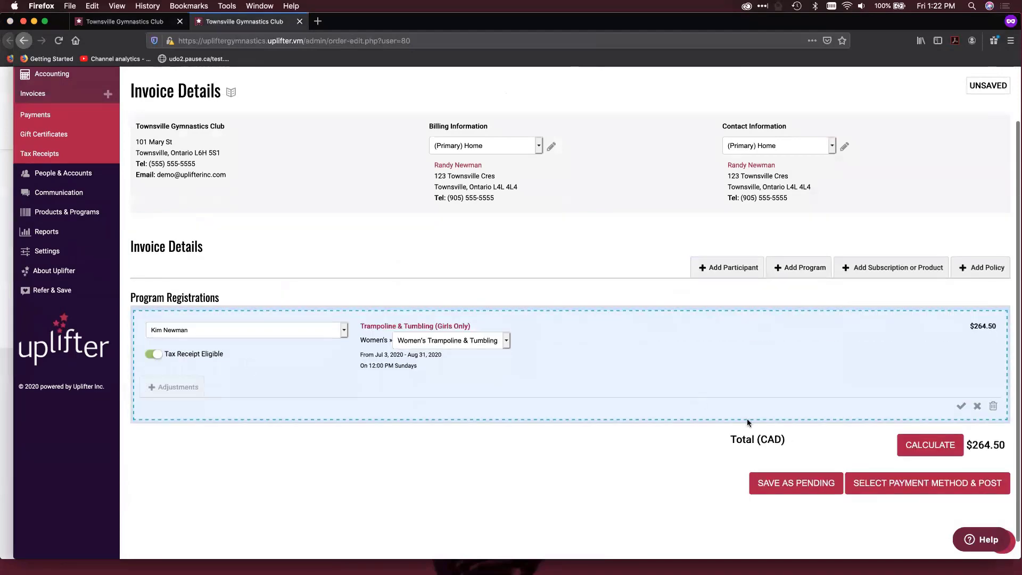
pyautogui.click(930, 445)
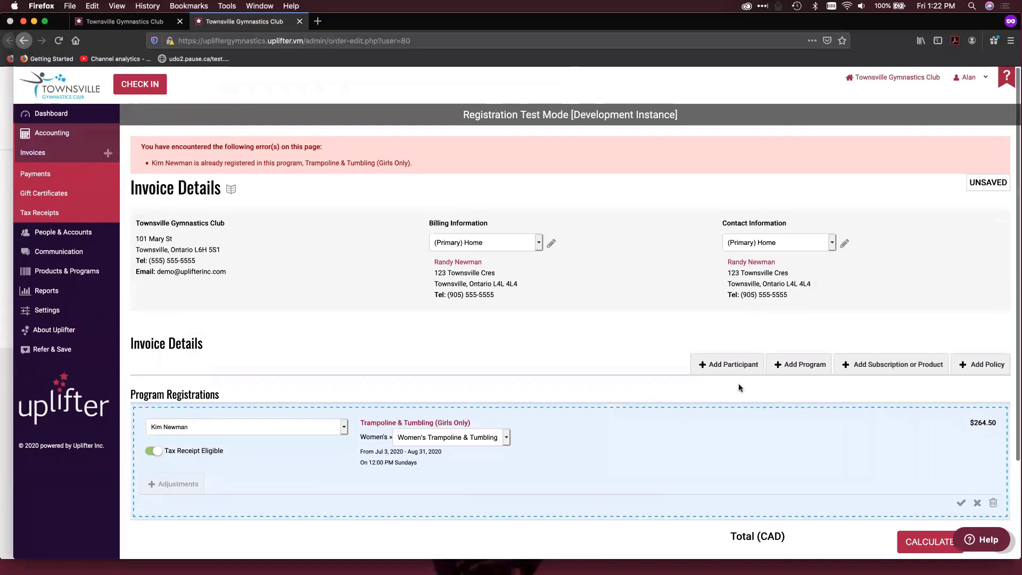
# - Search the programs for "camp" and add Summer Camp Week 3 to the invoice
pyautogui.click(783, 371)
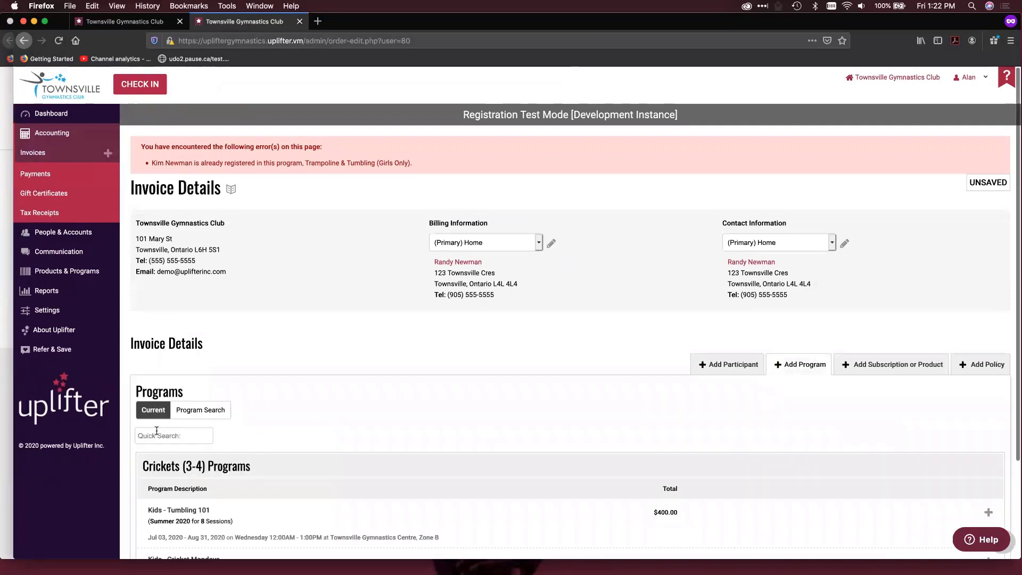
pyautogui.click(156, 432)
pyautogui.write('camp')
pyautogui.scroll(-3, 228, 460)
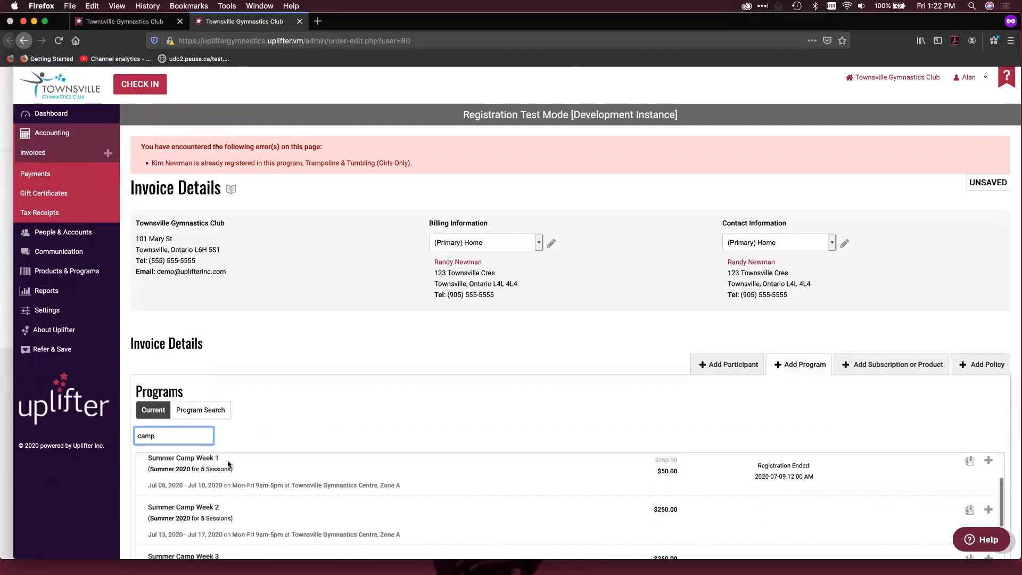
pyautogui.click(988, 492)
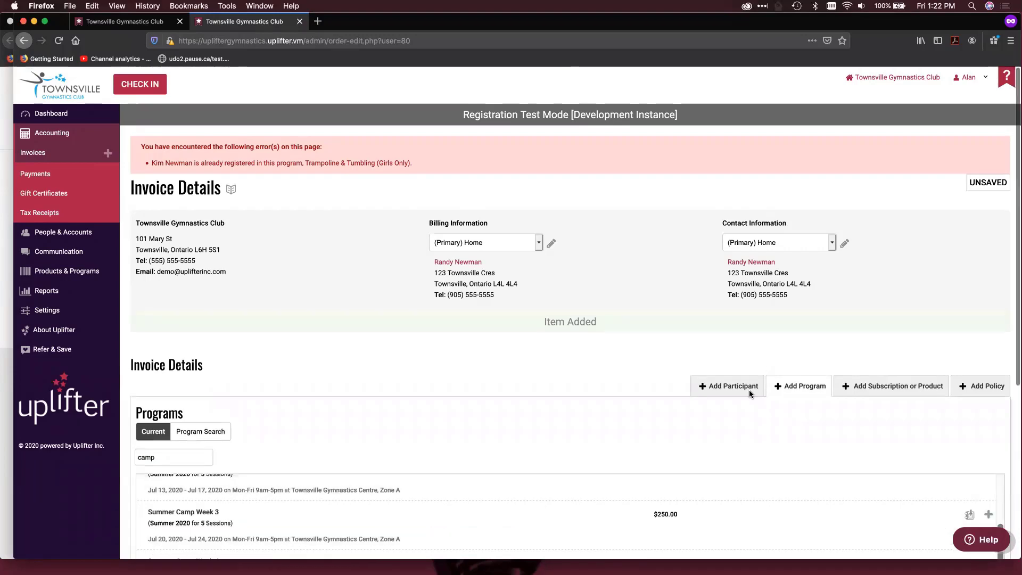
pyautogui.click(789, 385)
pyautogui.scroll(-2, 876, 449)
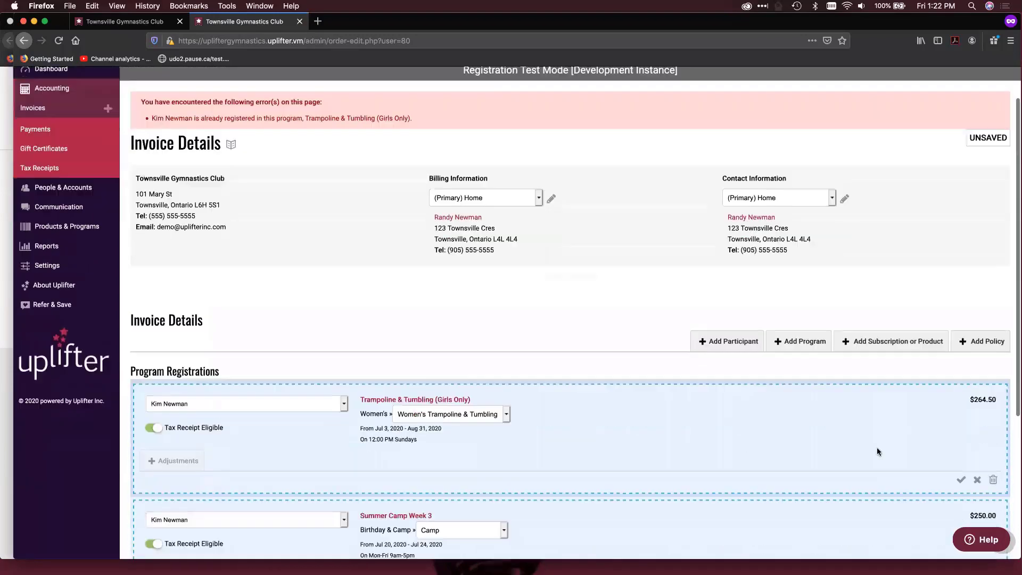
# - Remove the Trampoline & Tumbling (Girls Only) registration from the invoice and recalculate the total
pyautogui.click(994, 447)
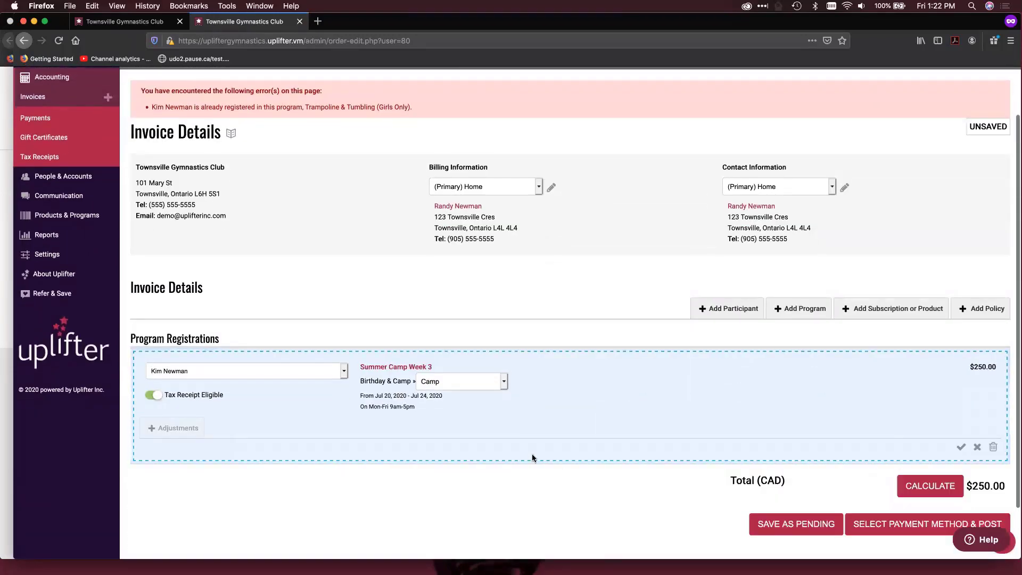
pyautogui.scroll(-2, 500, 444)
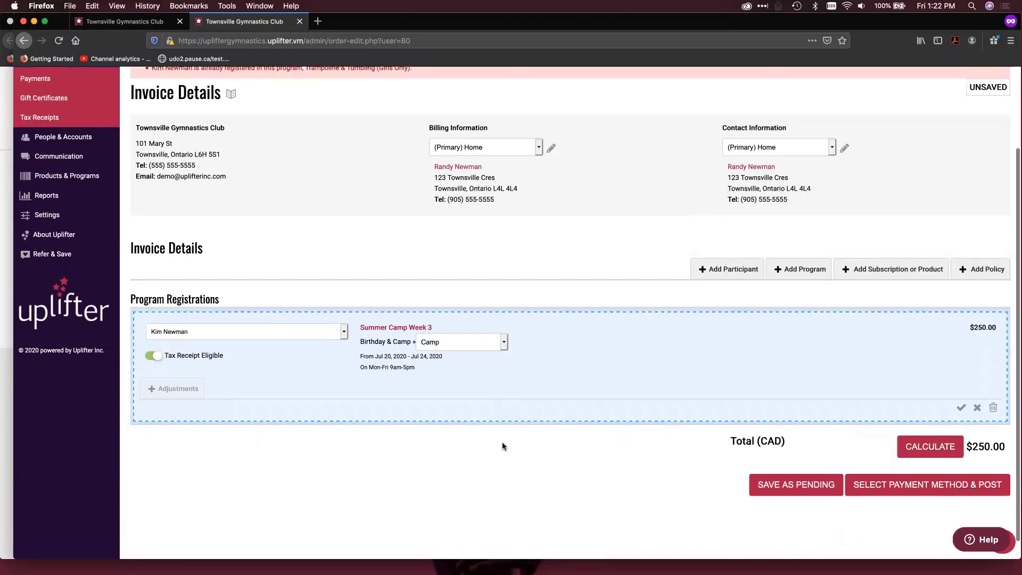
pyautogui.click(910, 428)
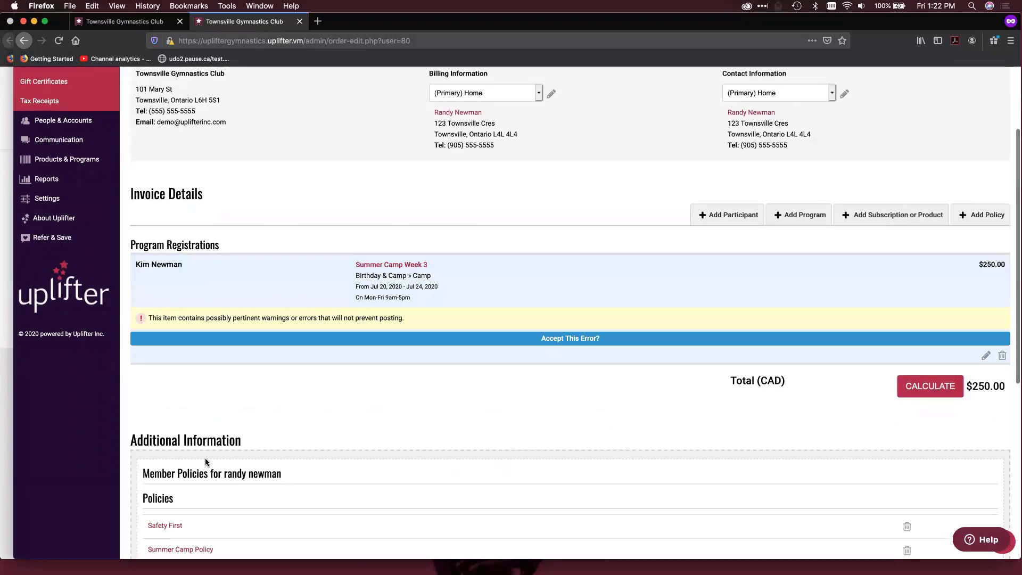
# - Review the member and participant policies attached to the invoice, and check the policies available to add without adding any
pyautogui.scroll(-5, 206, 462)
pyautogui.scroll(-4, 206, 461)
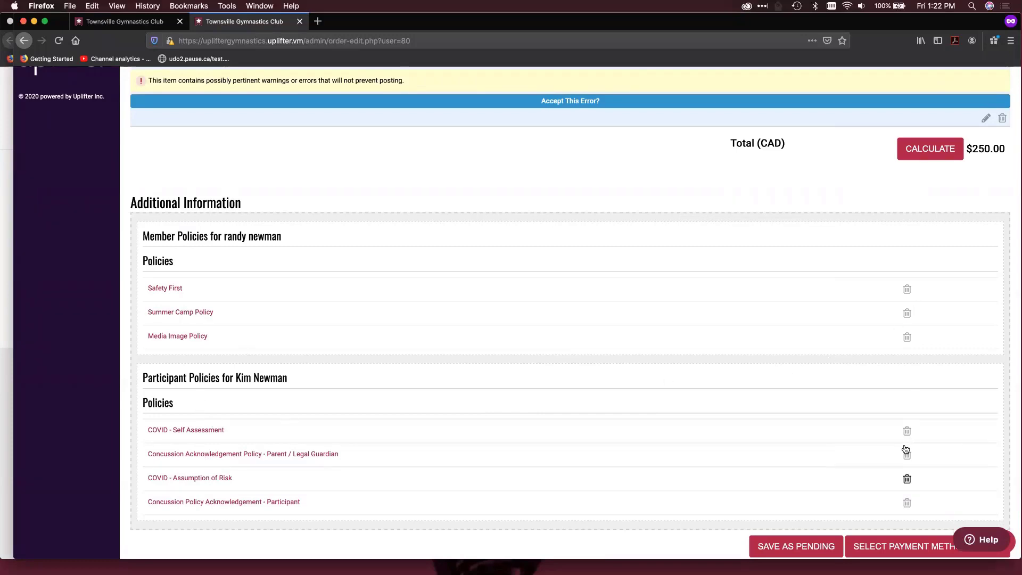
pyautogui.scroll(9, 905, 477)
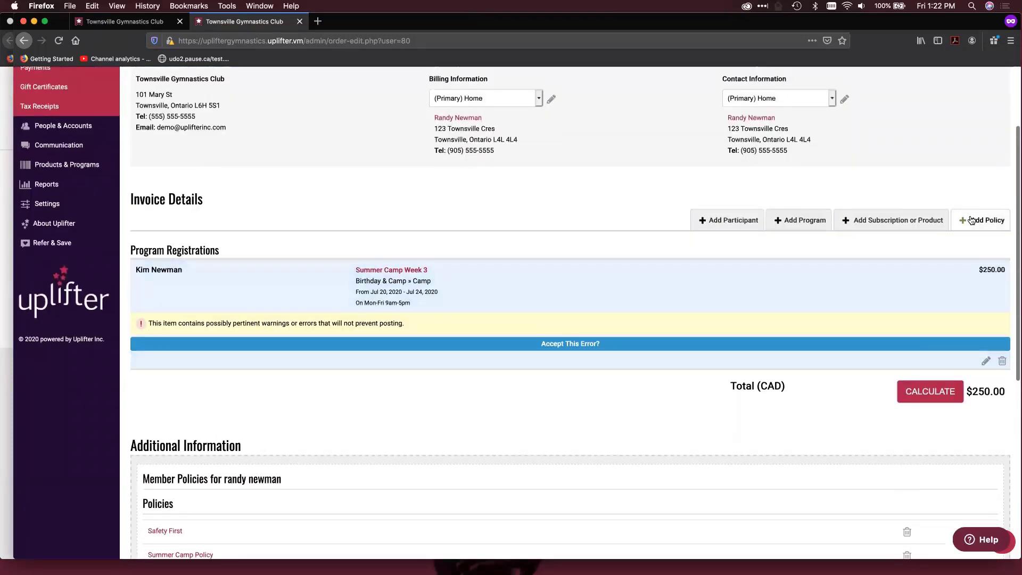
pyautogui.click(976, 217)
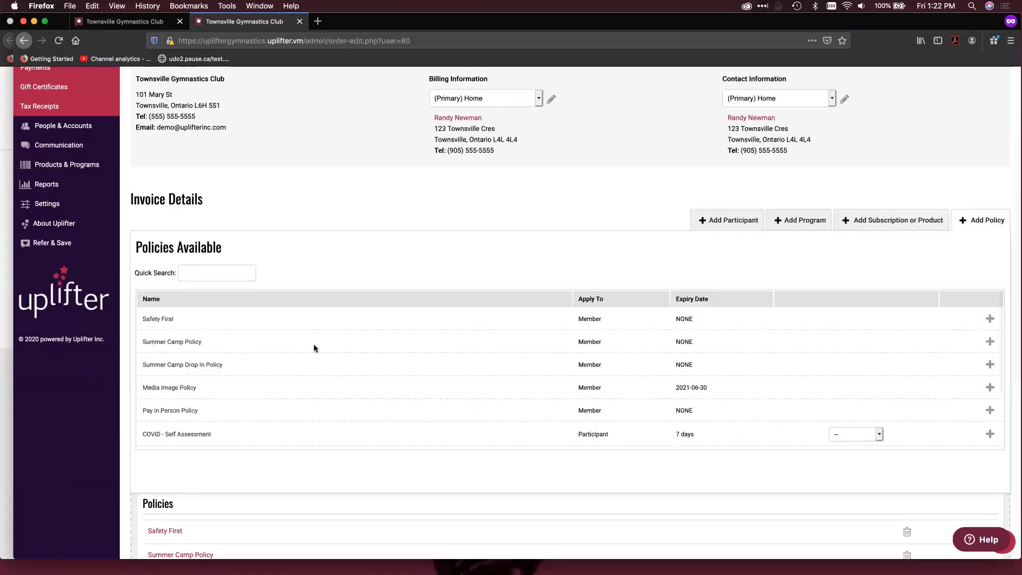
pyautogui.click(989, 220)
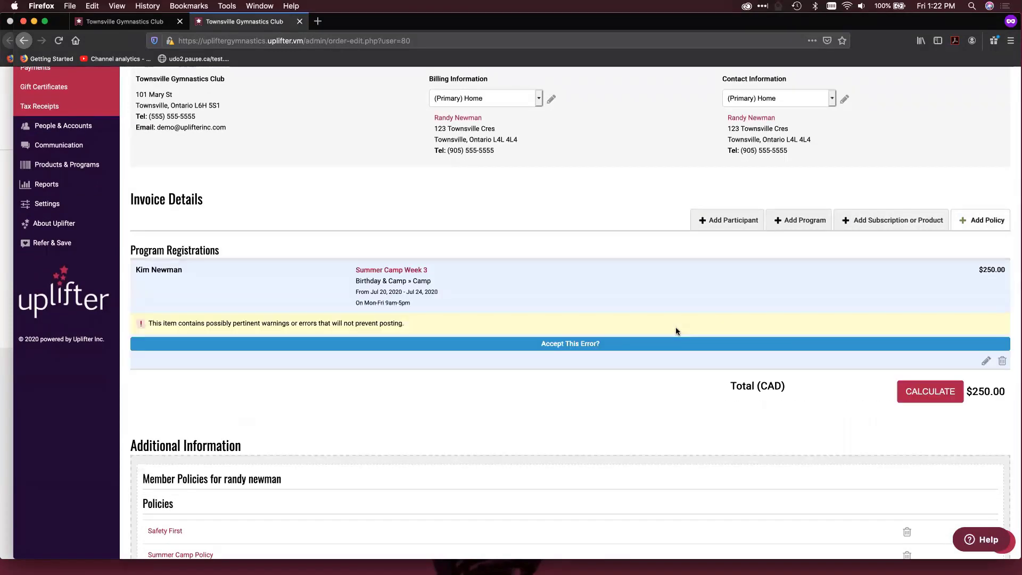
pyautogui.scroll(-3, 416, 461)
pyautogui.scroll(-5, 417, 461)
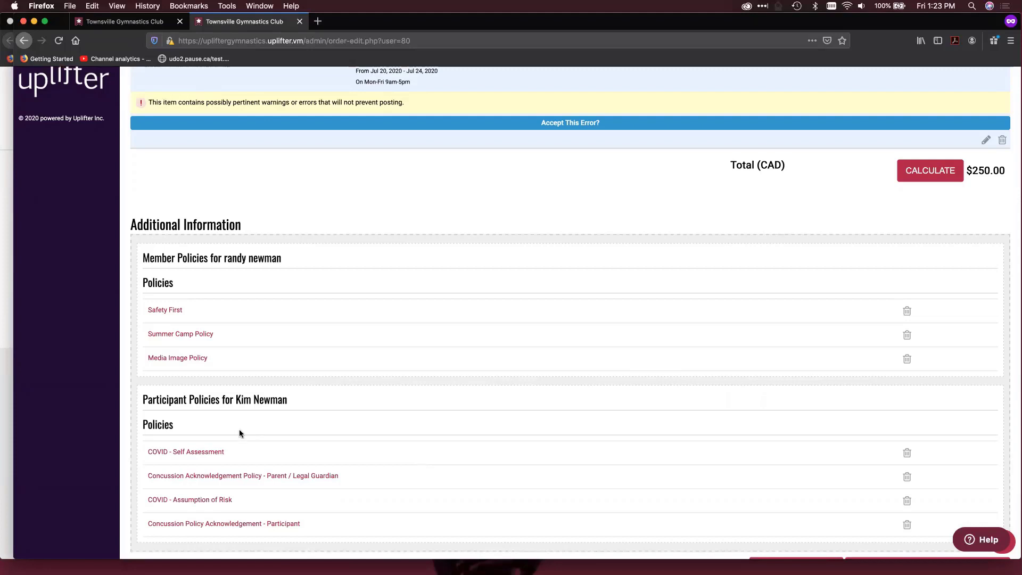
# - Switch to the public site and open the policies section of the signed-in member's account
pyautogui.click(2, 381)
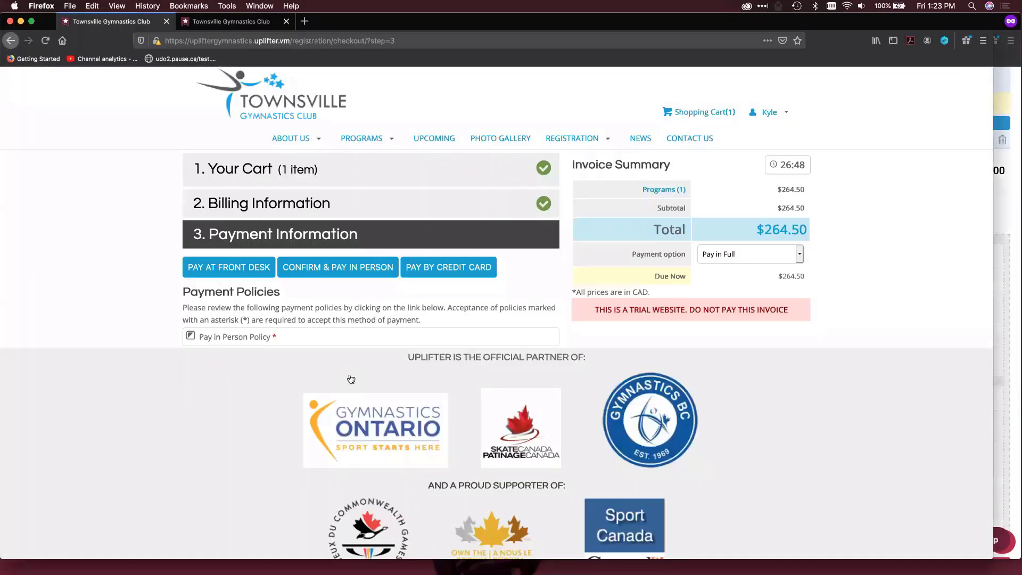
pyautogui.scroll(1, 350, 378)
pyautogui.moveTo(759, 145)
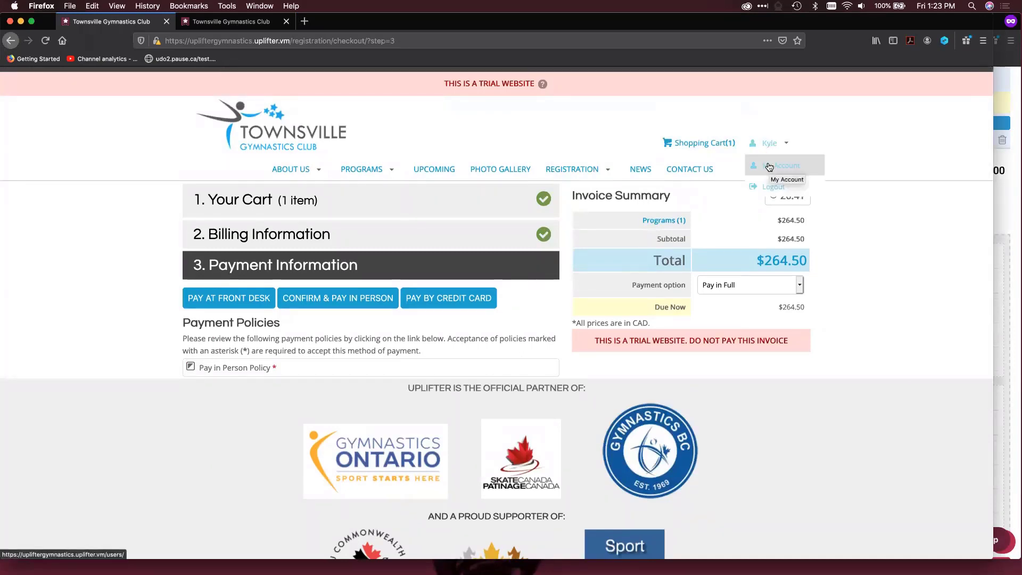
pyautogui.click(770, 167)
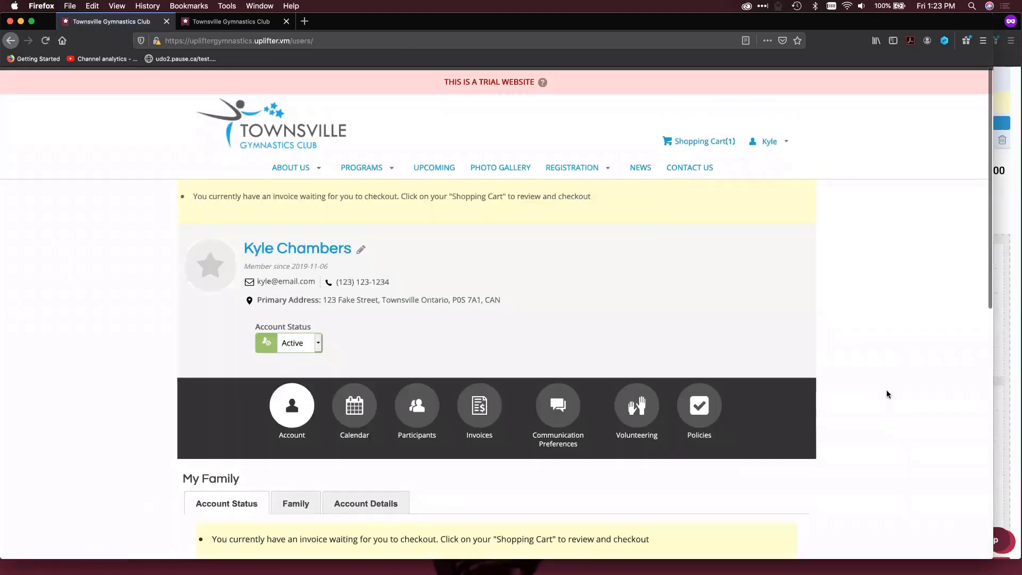
pyautogui.scroll(-2, 886, 390)
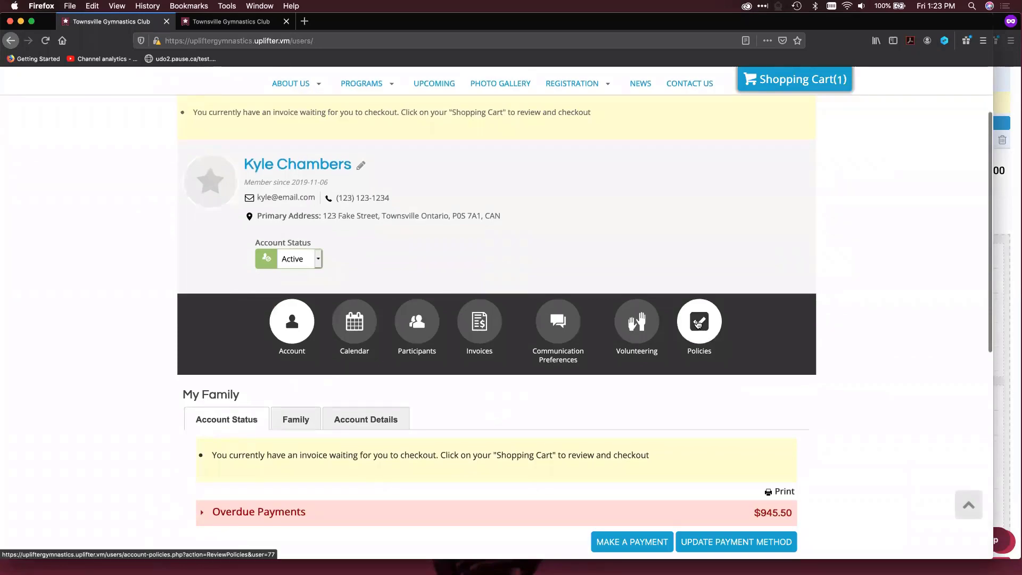
pyautogui.click(698, 323)
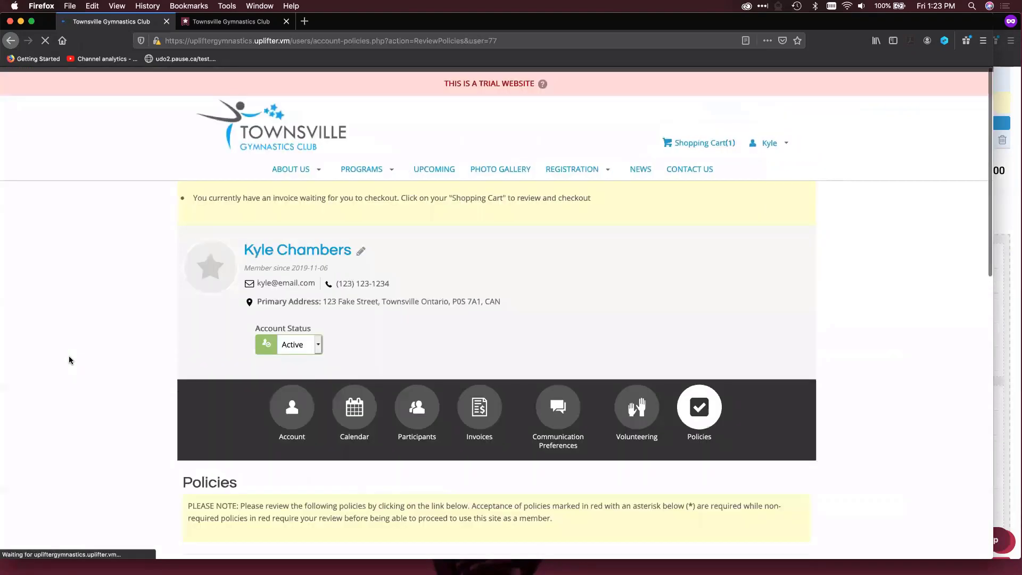
# - Review the account's policy acceptance records, and view the participant's accepted COVID - Self Assessment policy before closing it
pyautogui.scroll(-10, 69, 355)
pyautogui.scroll(5, 69, 355)
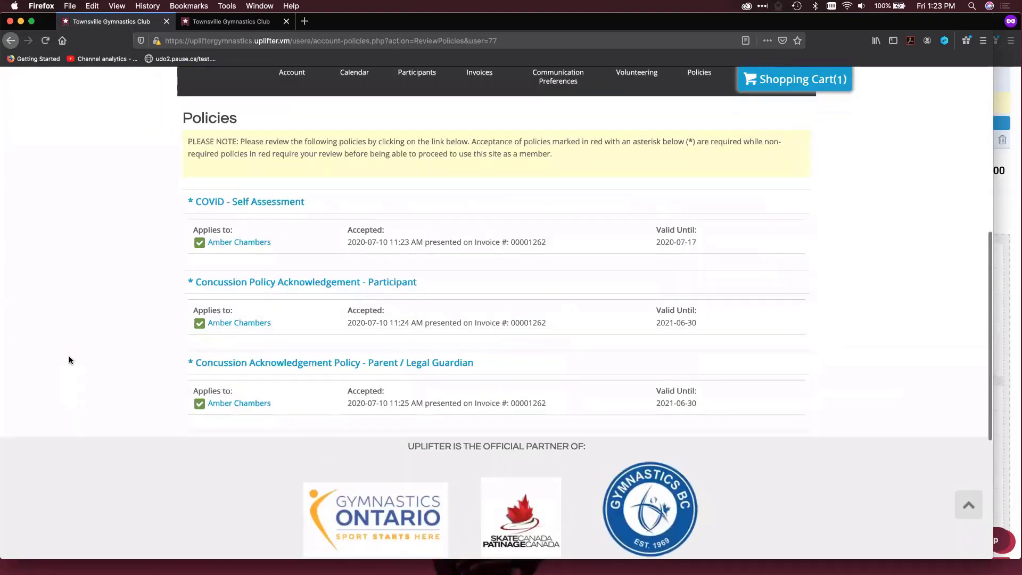
pyautogui.scroll(1, 68, 356)
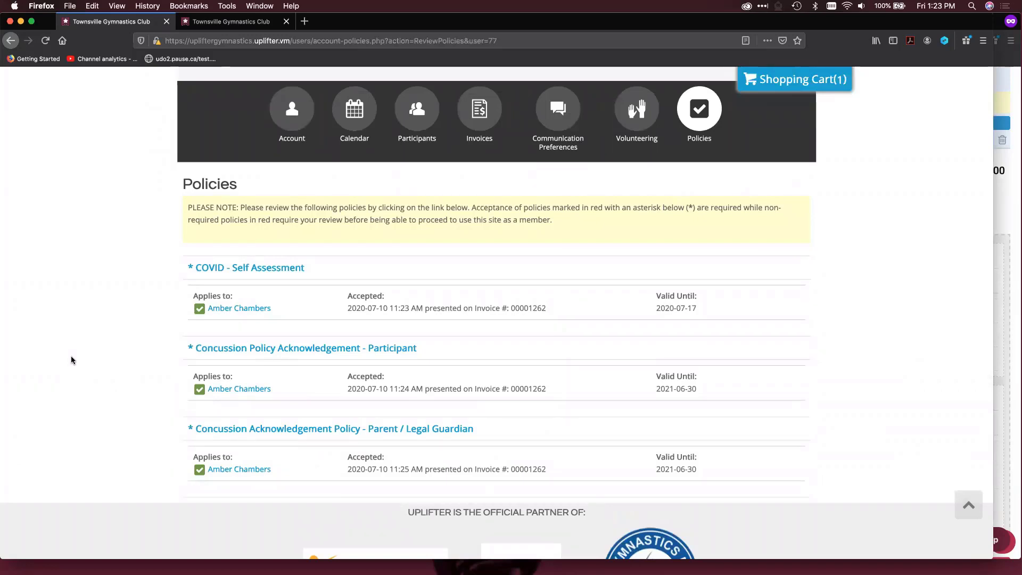
pyautogui.scroll(1, 75, 359)
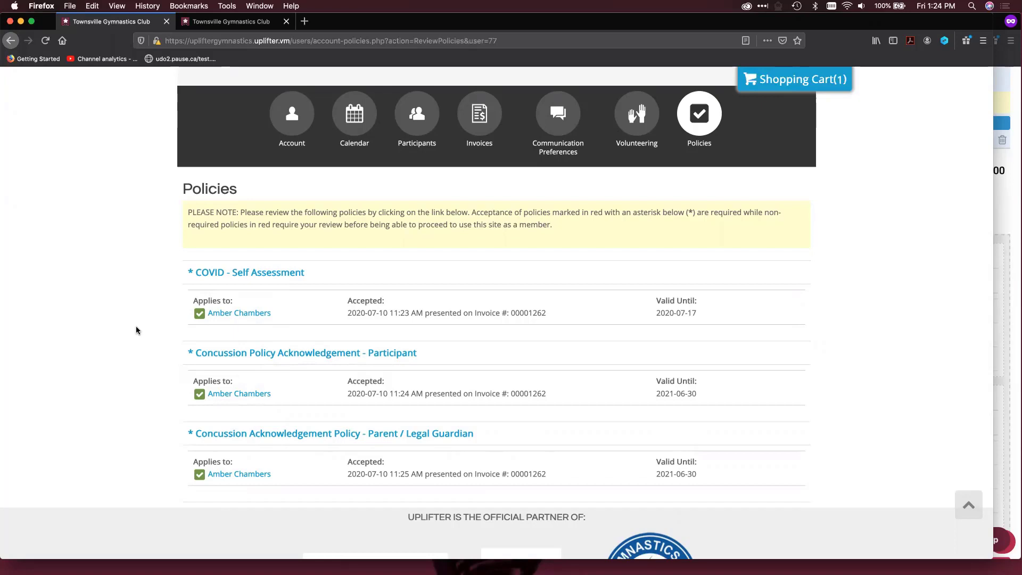
pyautogui.click(253, 315)
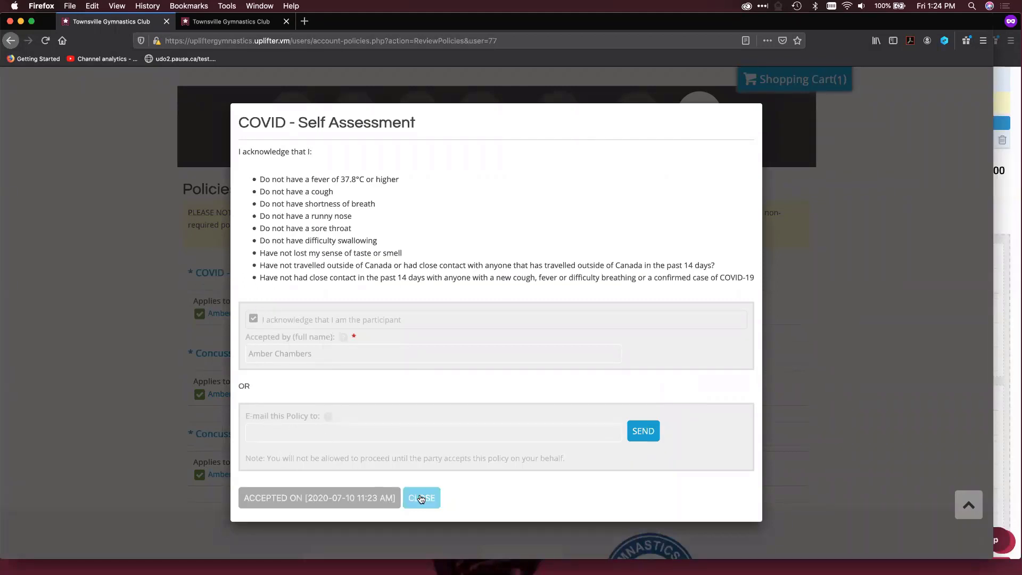
pyautogui.click(423, 498)
pyautogui.click(432, 496)
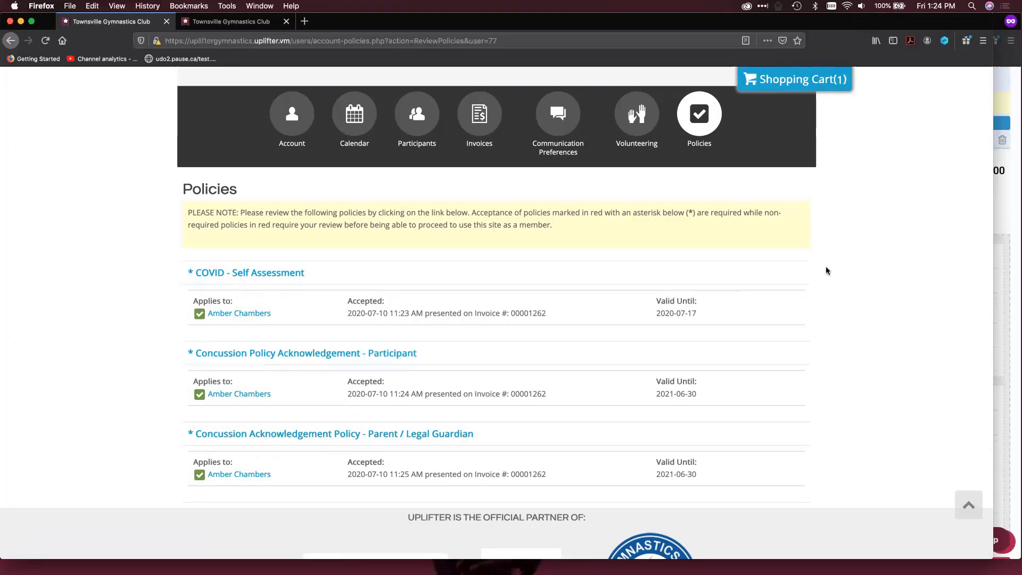
# - Return to the admin policy list, open Concussion Policy Acknowledgement - Participant for editing, and review its duration, acknowledgement and acceptance settings
pyautogui.click(1010, 219)
pyautogui.click(125, 21)
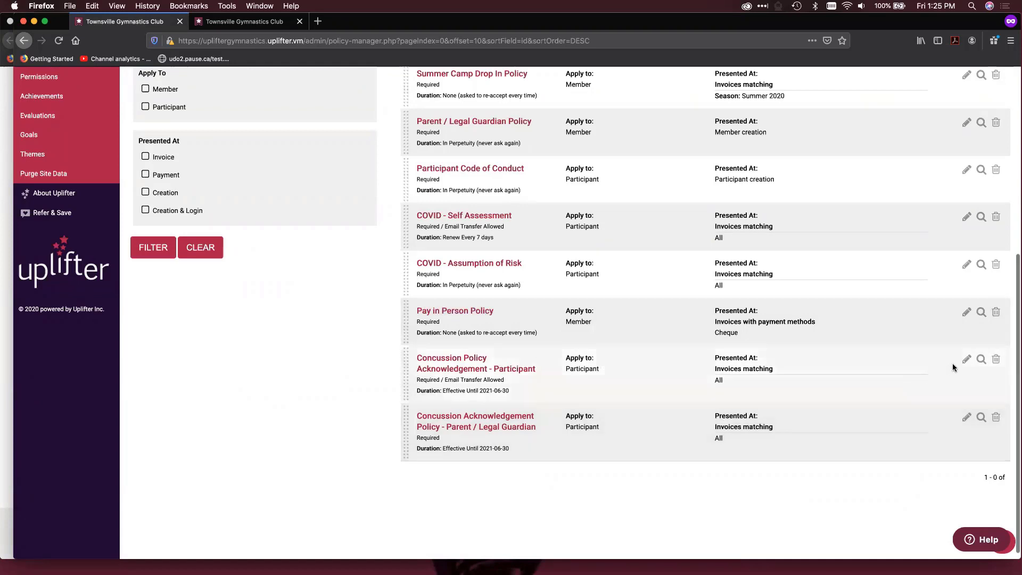
pyautogui.click(966, 361)
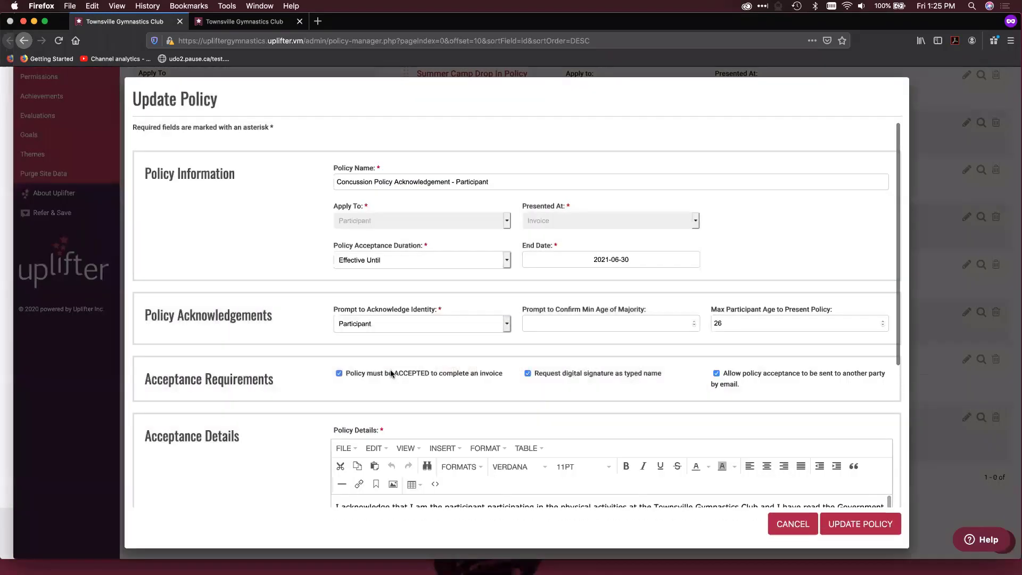
pyautogui.scroll(-3, 391, 370)
pyautogui.scroll(-2, 391, 370)
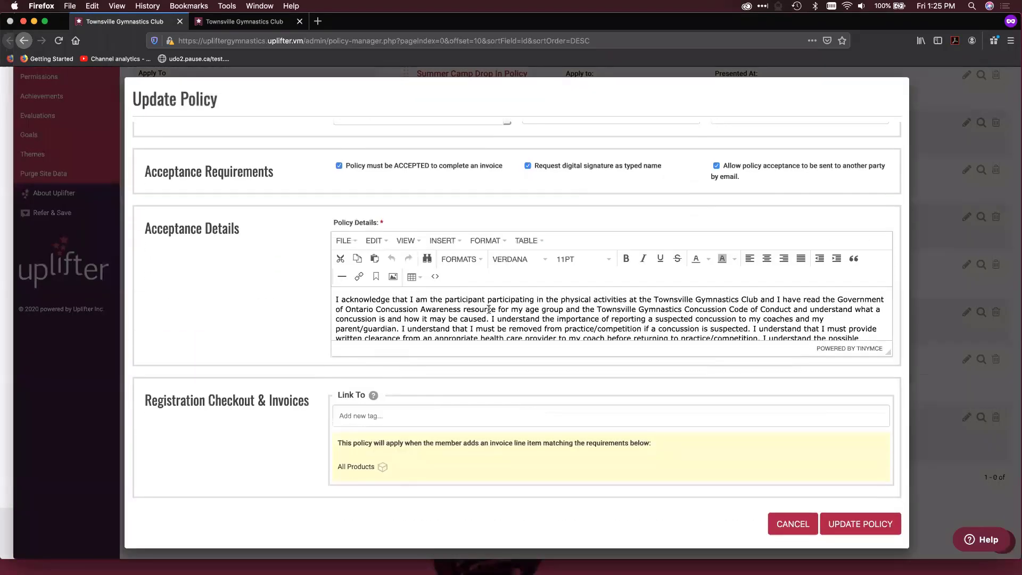
pyautogui.scroll(-2, 422, 294)
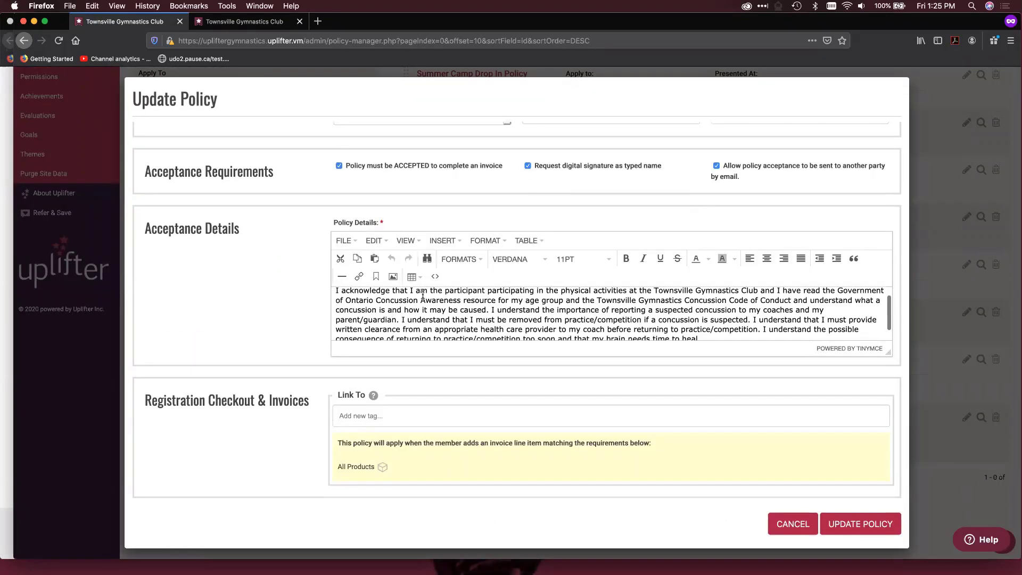
pyautogui.scroll(3, 336, 282)
pyautogui.scroll(2, 313, 218)
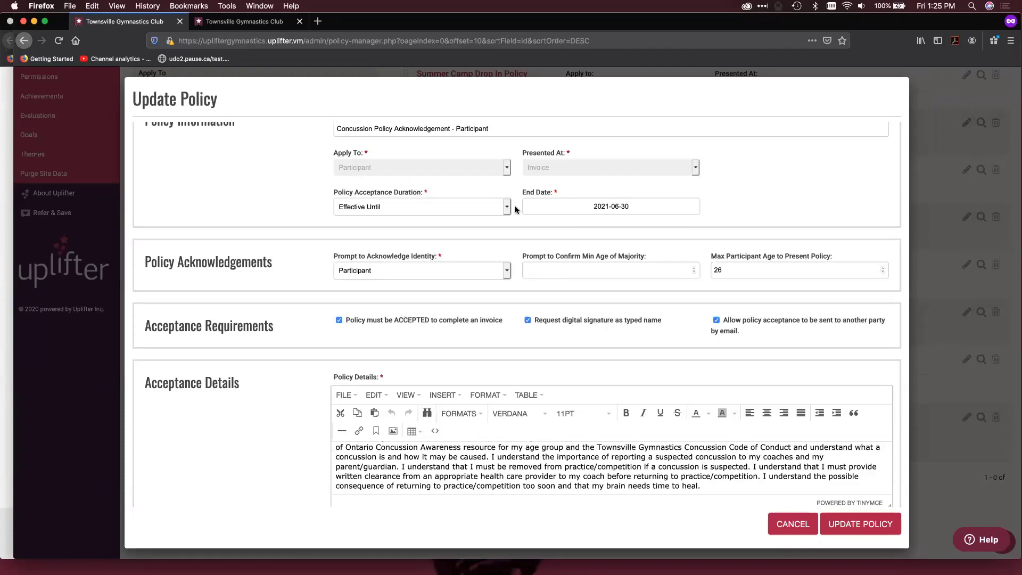
# - Review the available acceptance duration options for the participant concussion policy, then close the policy without saving changes
pyautogui.click(458, 208)
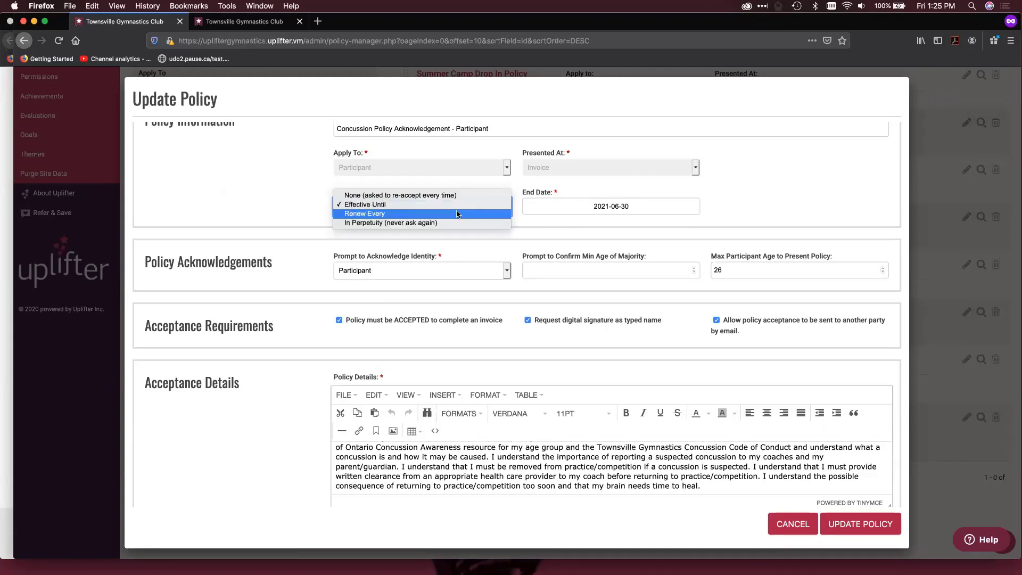
pyautogui.click(254, 215)
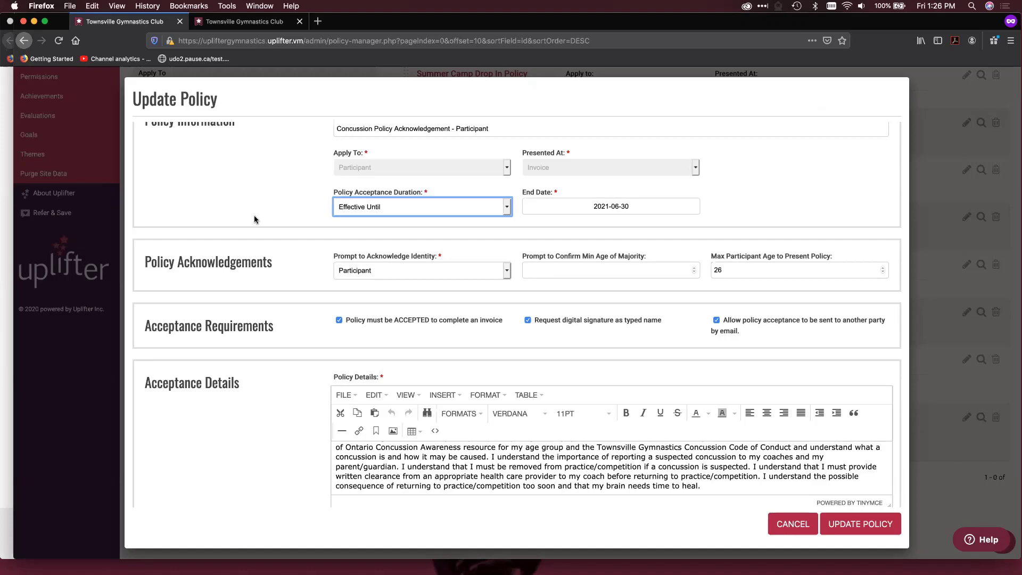
pyautogui.click(787, 526)
pyautogui.scroll(6, 319, 337)
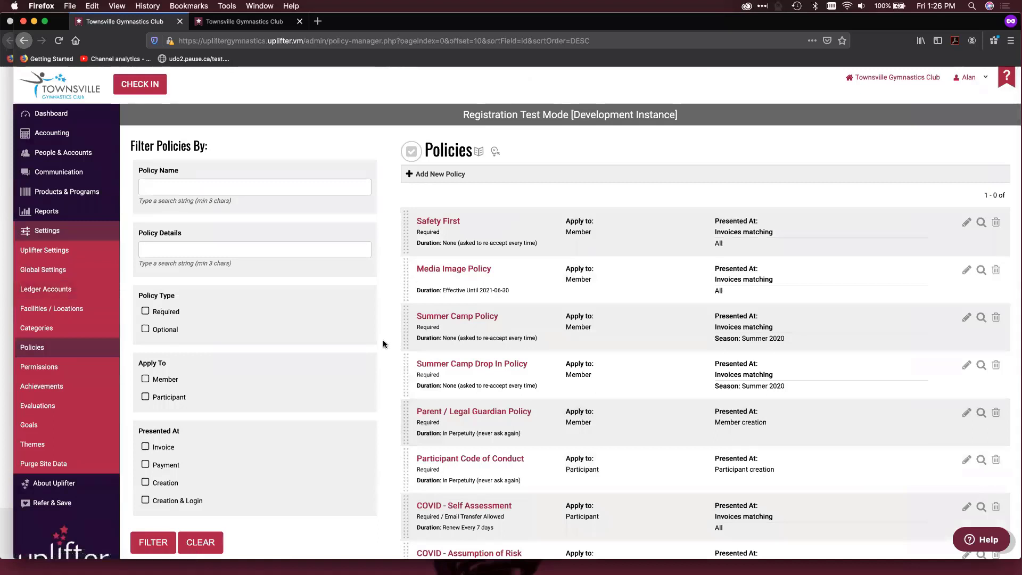
pyautogui.scroll(-1, 383, 340)
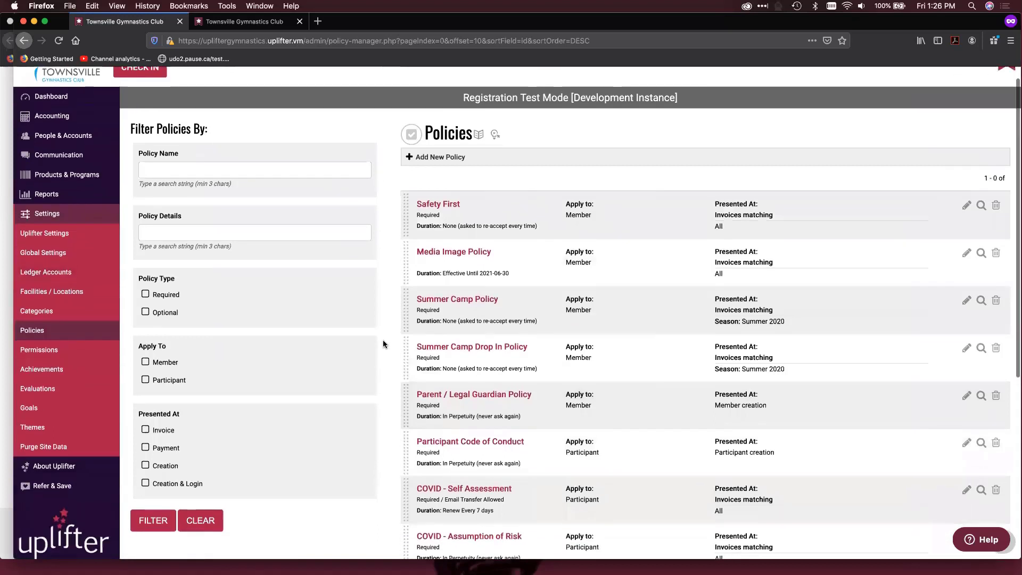
pyautogui.scroll(1, 383, 344)
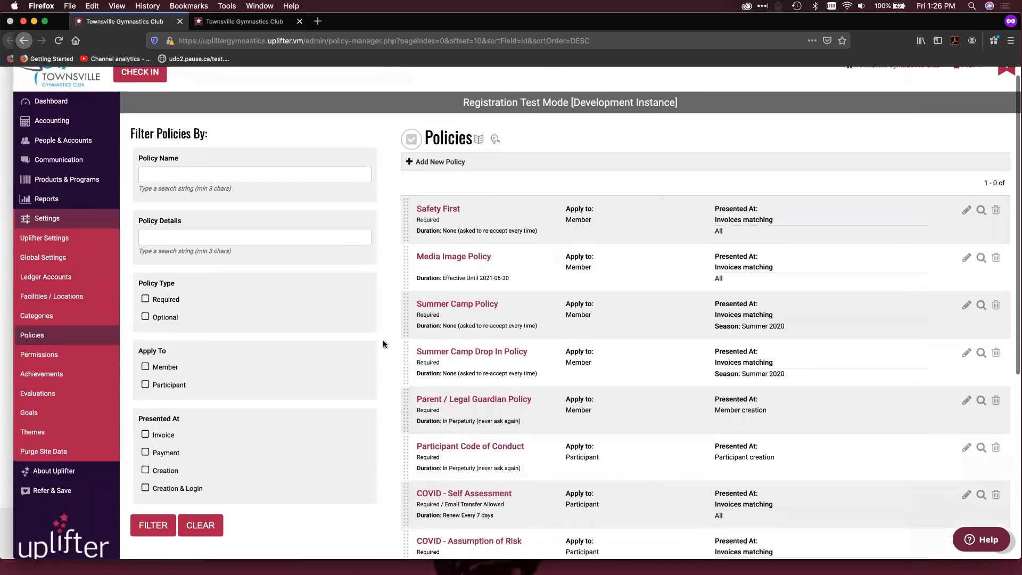
pyautogui.scroll(2, 383, 344)
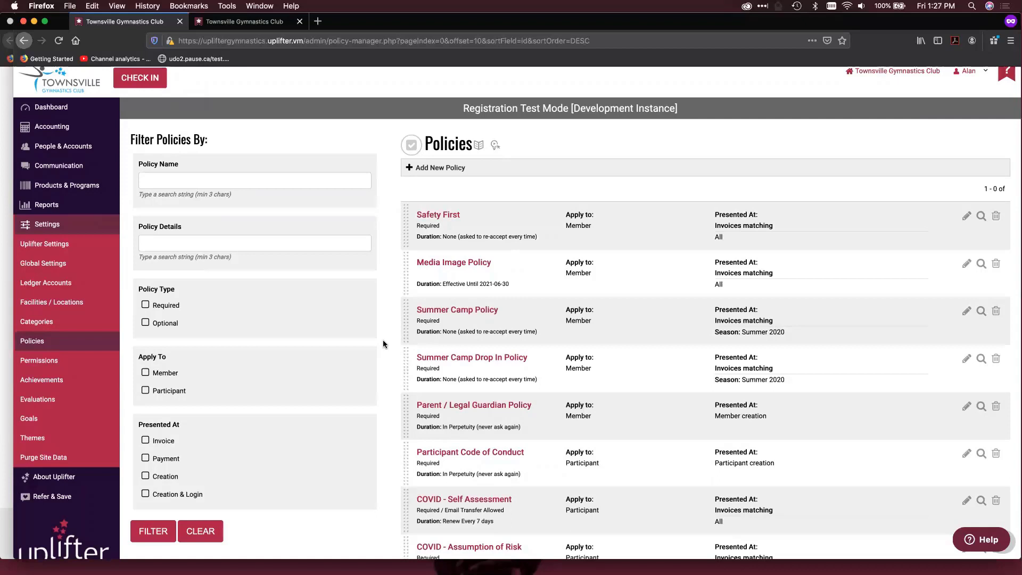
pyautogui.scroll(1, 383, 344)
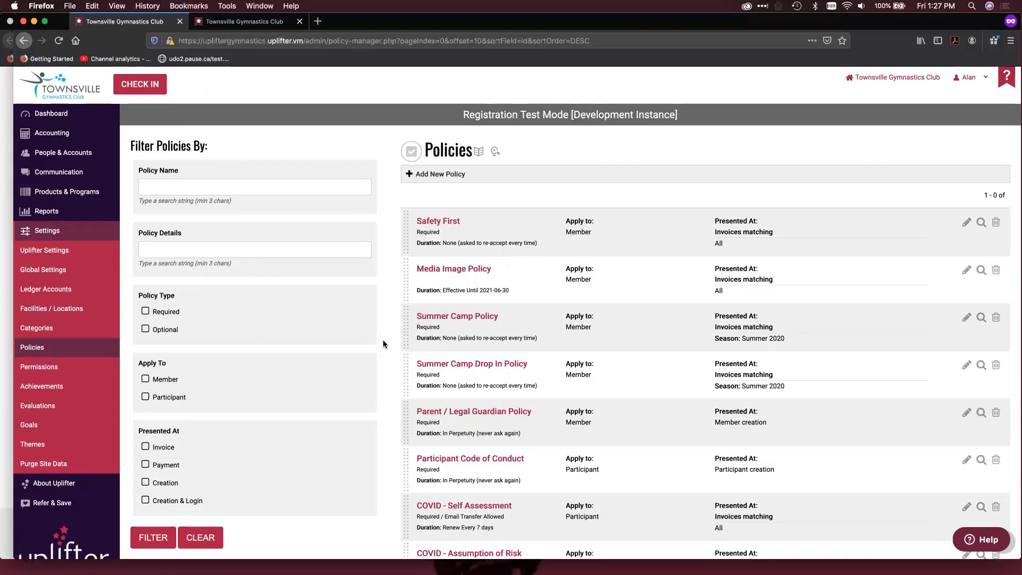
pyautogui.click(31, 505)
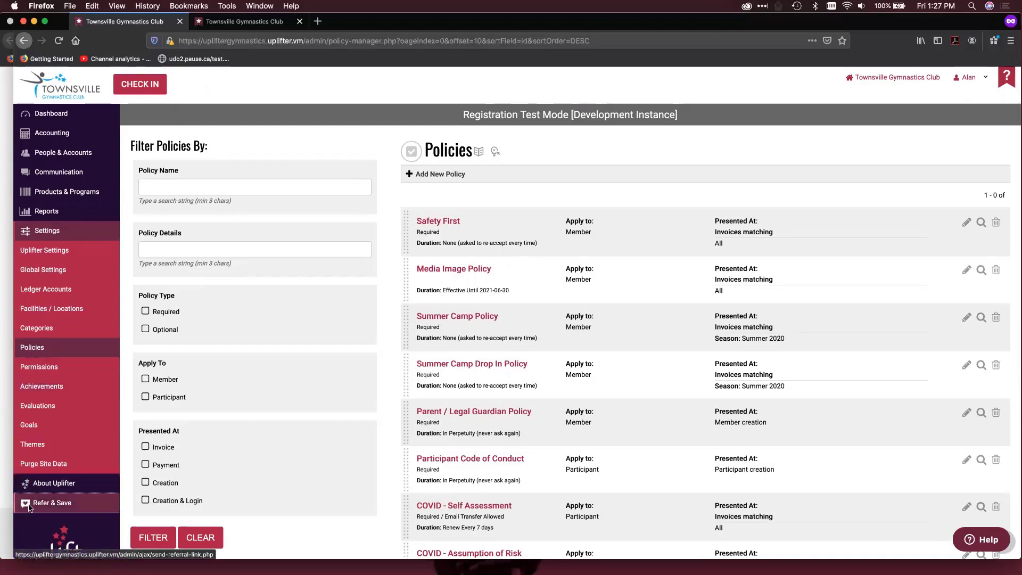